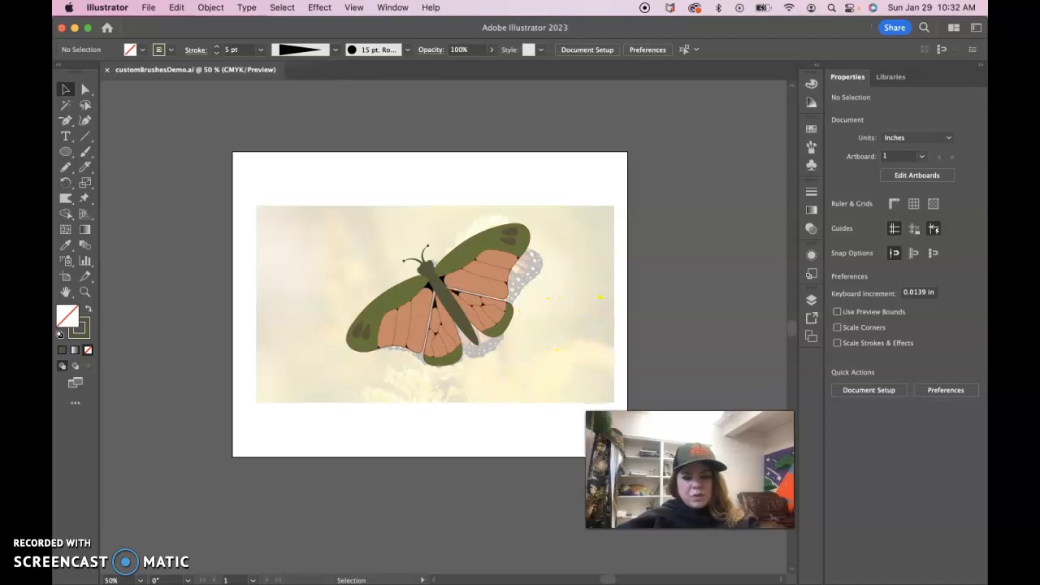
- Open the Layers panel and hide the Butterfly Reference IMG layer
{"action": "left_click", "coordinate": [811, 300]}
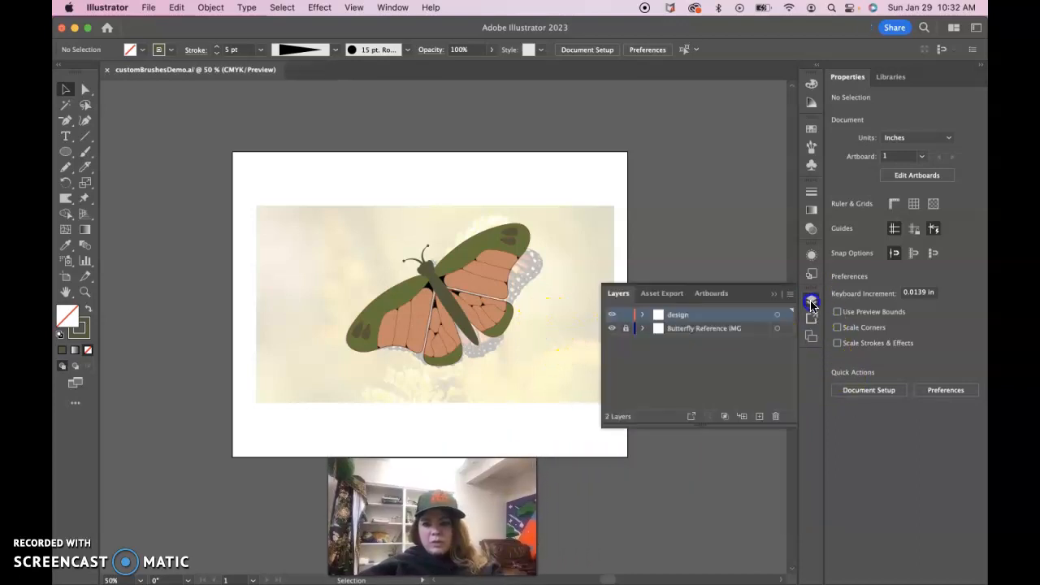
{"action": "left_click", "coordinate": [612, 330]}
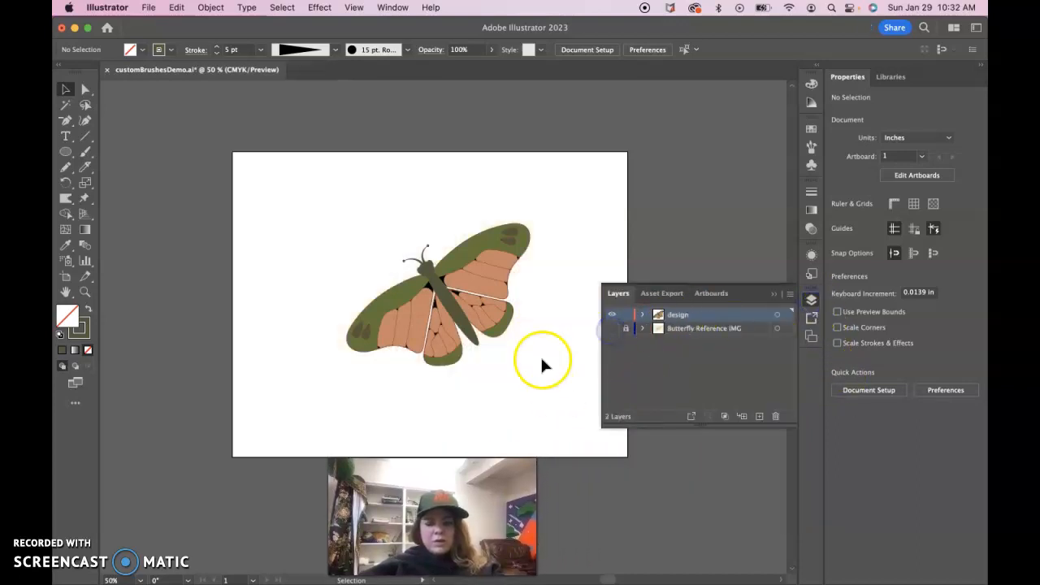
- Select the butterfly artwork, zoom in on its head, and ungroup it
{"action": "left_click_drag", "start_coordinate": [314, 233], "coordinate": [560, 391]}
{"action": "left_click", "coordinate": [865, 435]}
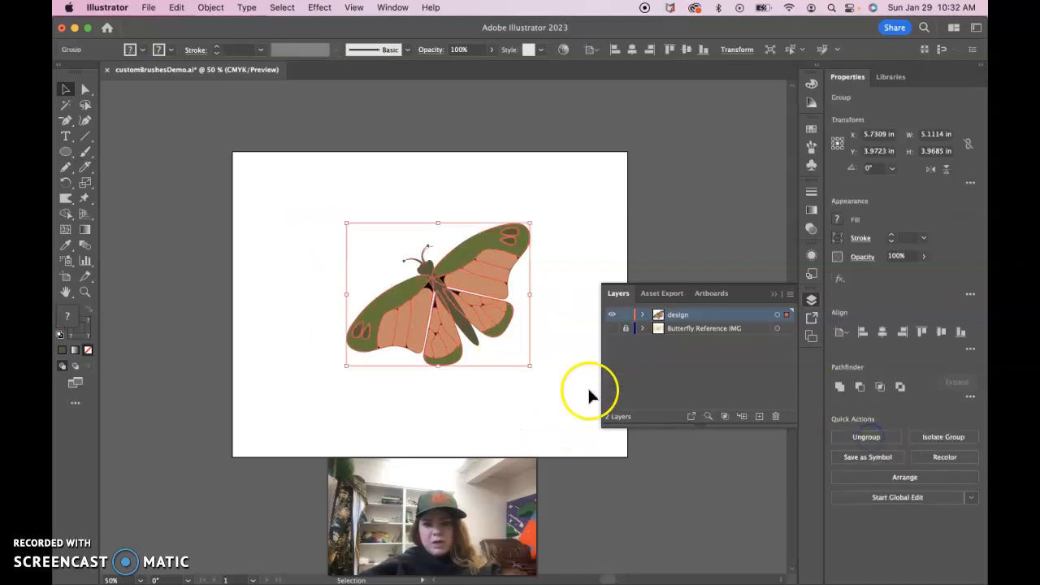
{"action": "key", "text": "super+equal"}
{"action": "key", "text": "super+equal"}
{"action": "key", "text": "super+equal"}
{"action": "key", "text": "super+equal"}
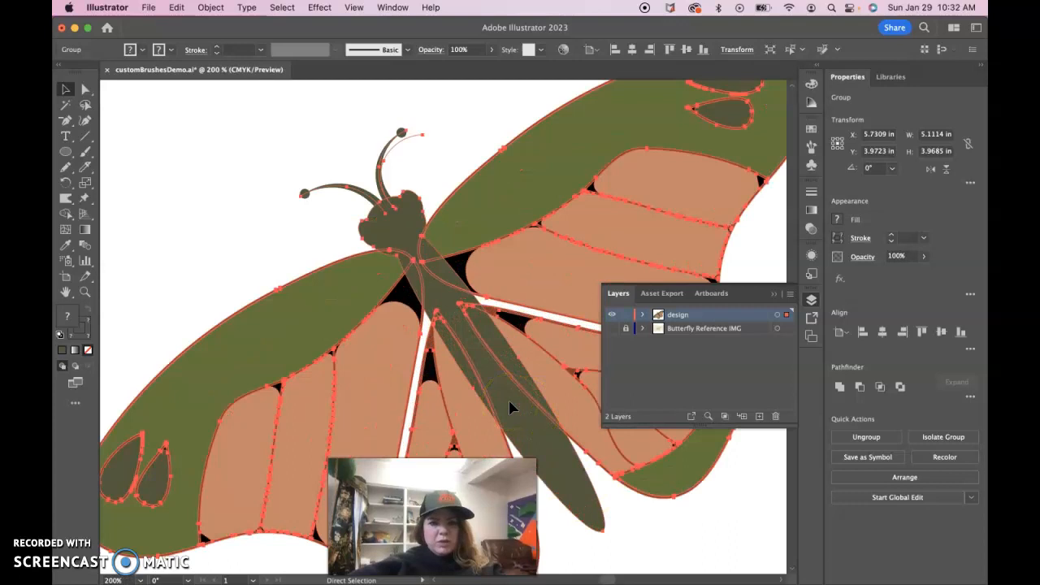
{"action": "left_click", "coordinate": [248, 151]}
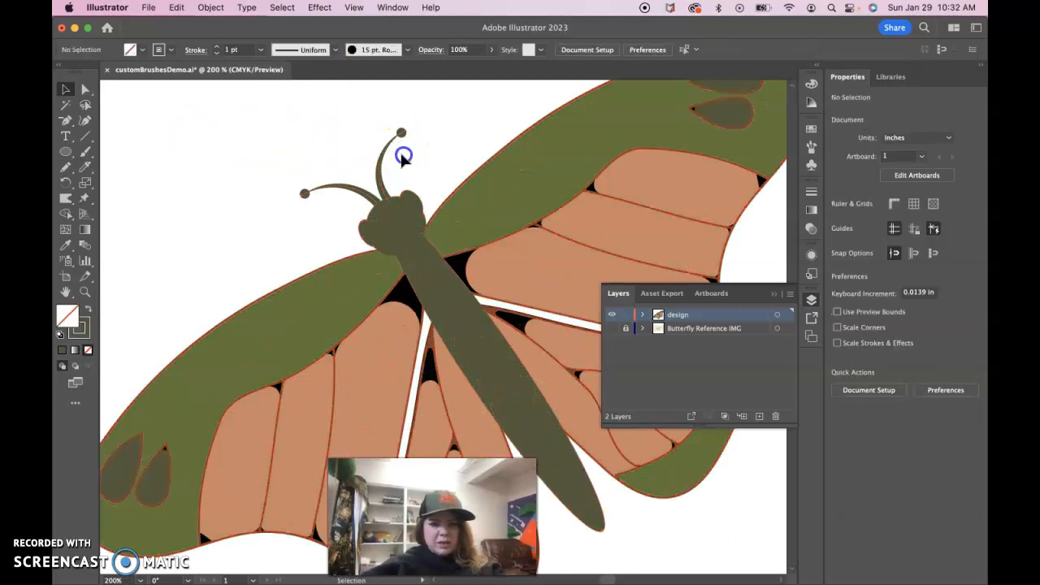
{"action": "left_click", "coordinate": [420, 203]}
{"action": "left_click", "coordinate": [86, 89]}
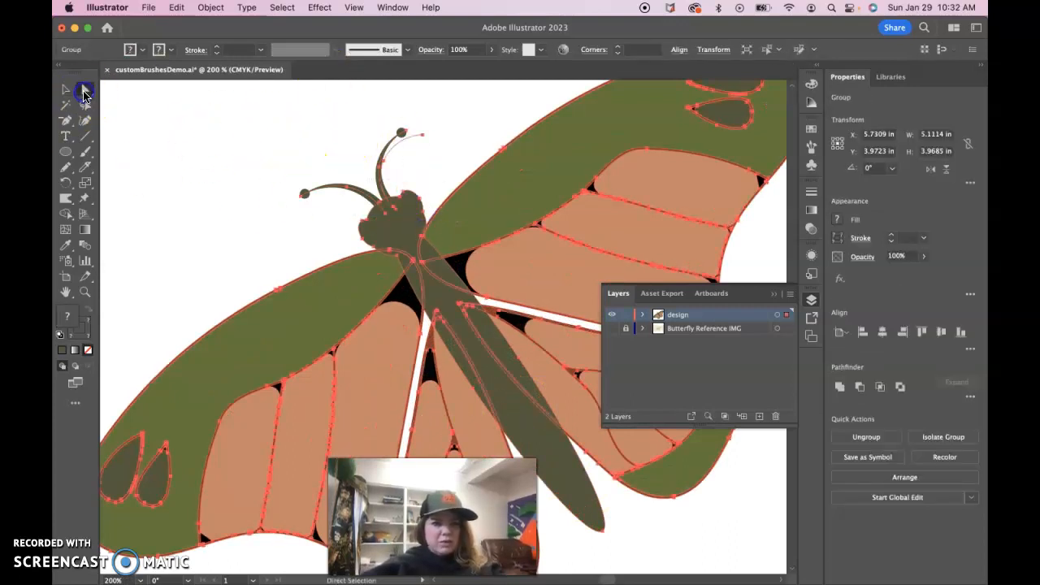
{"action": "left_click", "coordinate": [866, 437]}
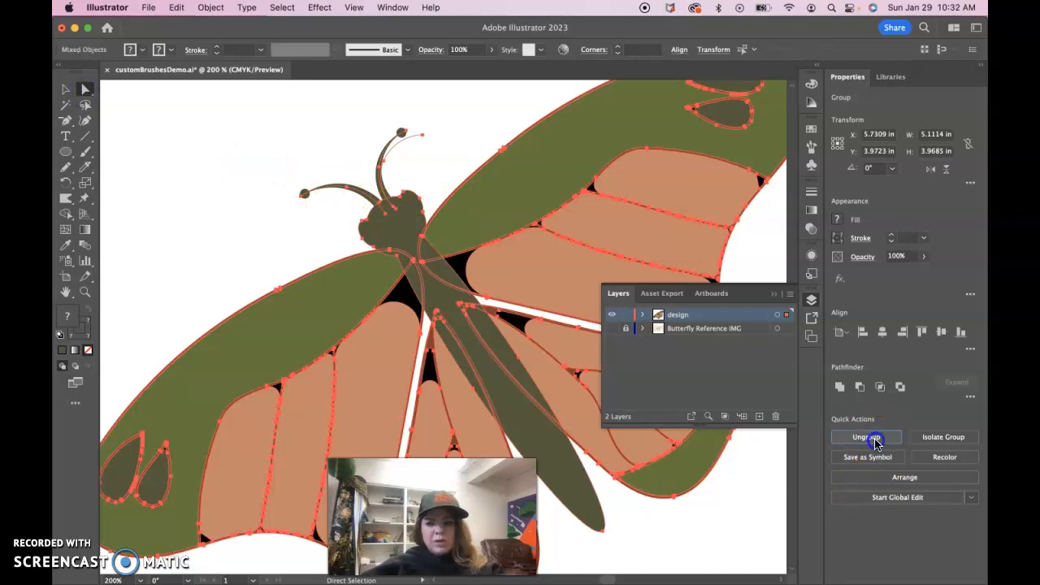
- Inspect the antenna and head paths by selecting their individual anchor points
{"action": "left_click", "coordinate": [236, 190]}
{"action": "left_click", "coordinate": [388, 157]}
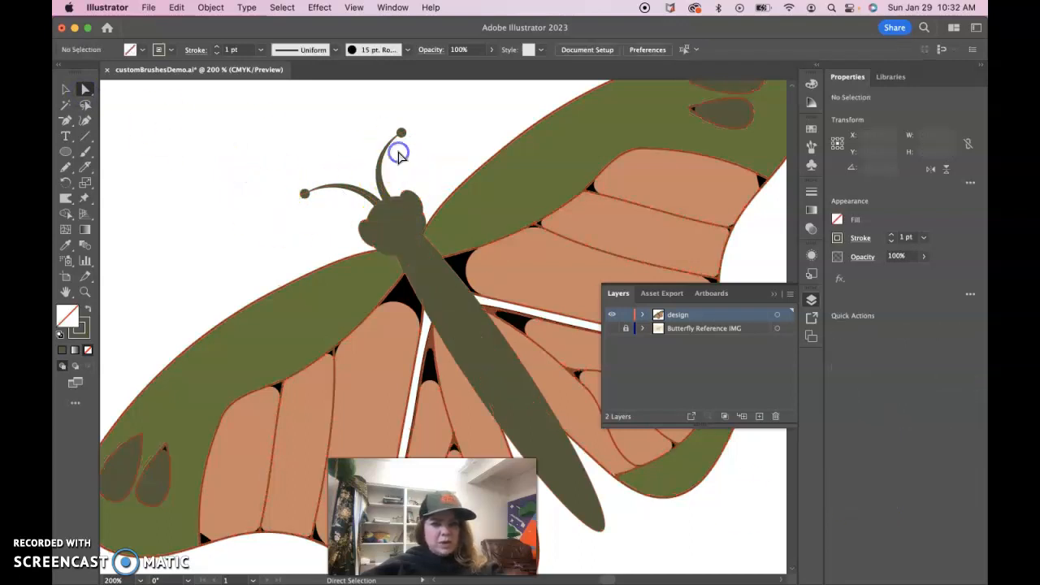
{"action": "left_click", "coordinate": [398, 152]}
{"action": "left_click", "coordinate": [408, 167]}
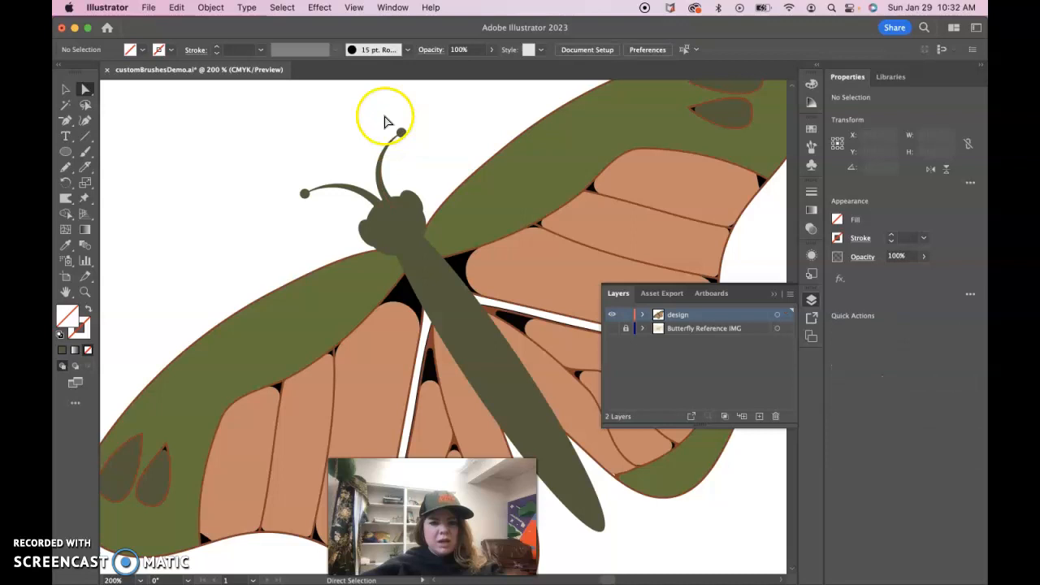
{"action": "left_click", "coordinate": [386, 158]}
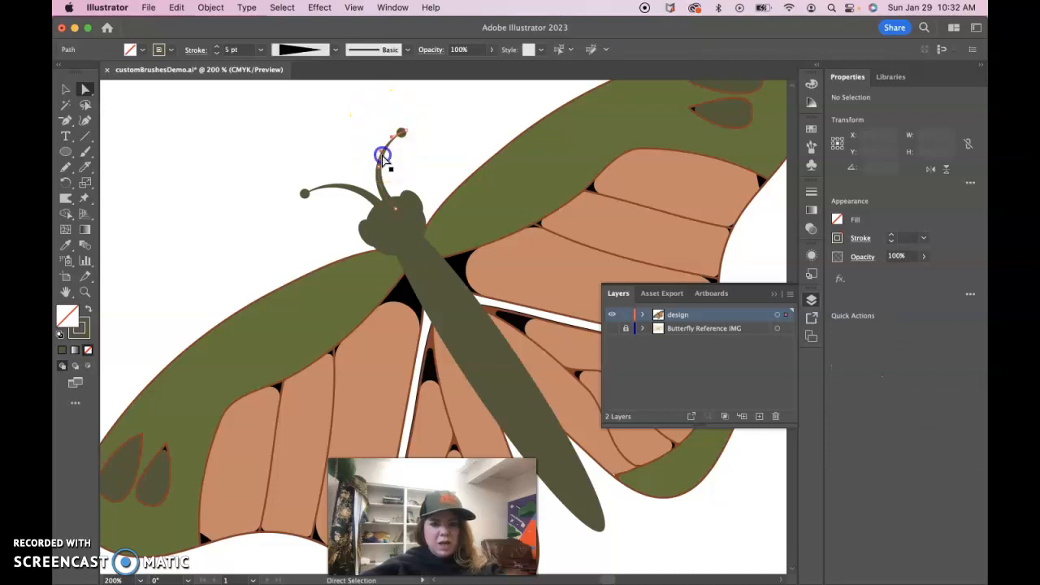
{"action": "left_click", "coordinate": [396, 239], "text": "shift"}
{"action": "left_click", "coordinate": [225, 228]}
{"action": "left_click", "coordinate": [354, 192]}
{"action": "left_click", "coordinate": [383, 171], "text": "shift"}
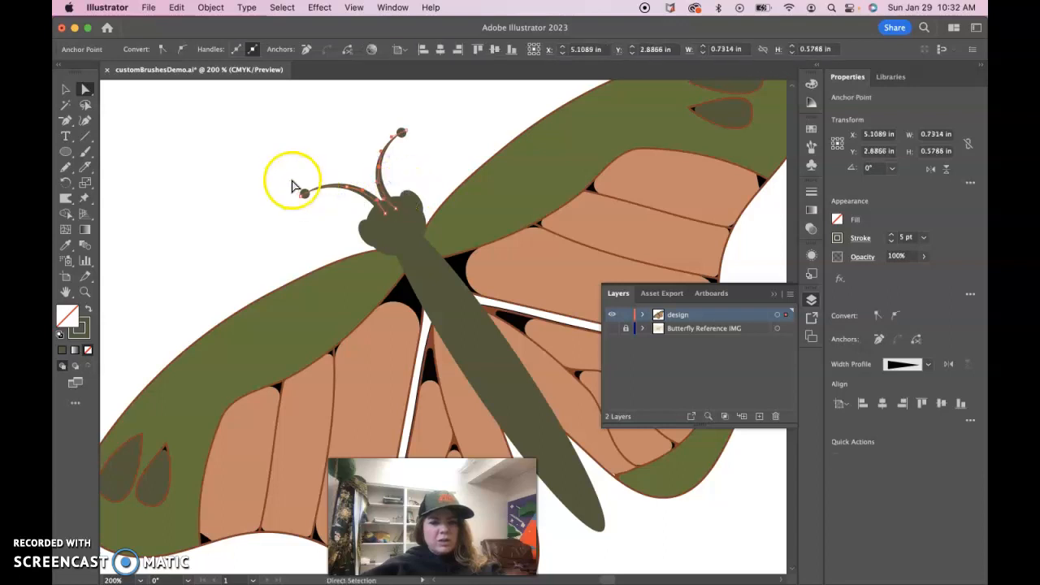
- Expand the appearance of the selected antenna strokes
{"action": "left_click", "coordinate": [213, 7]}
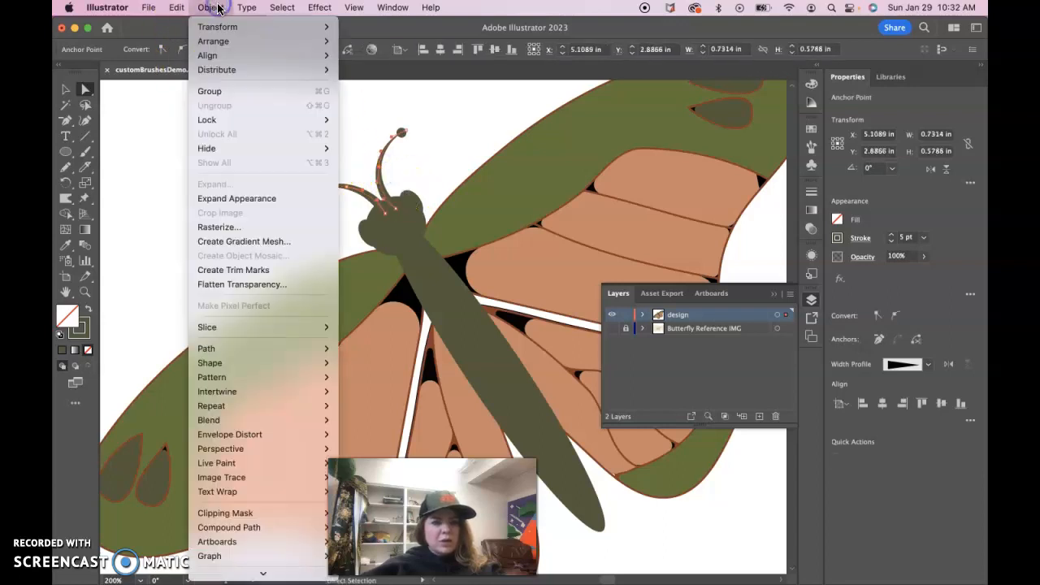
{"action": "left_click", "coordinate": [249, 203]}
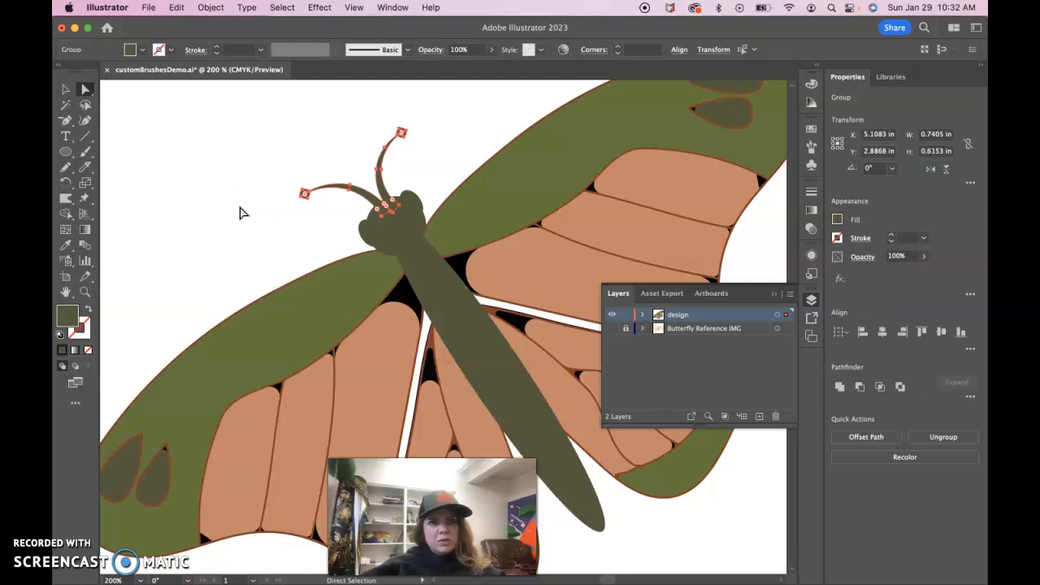
{"action": "left_click", "coordinate": [242, 160]}
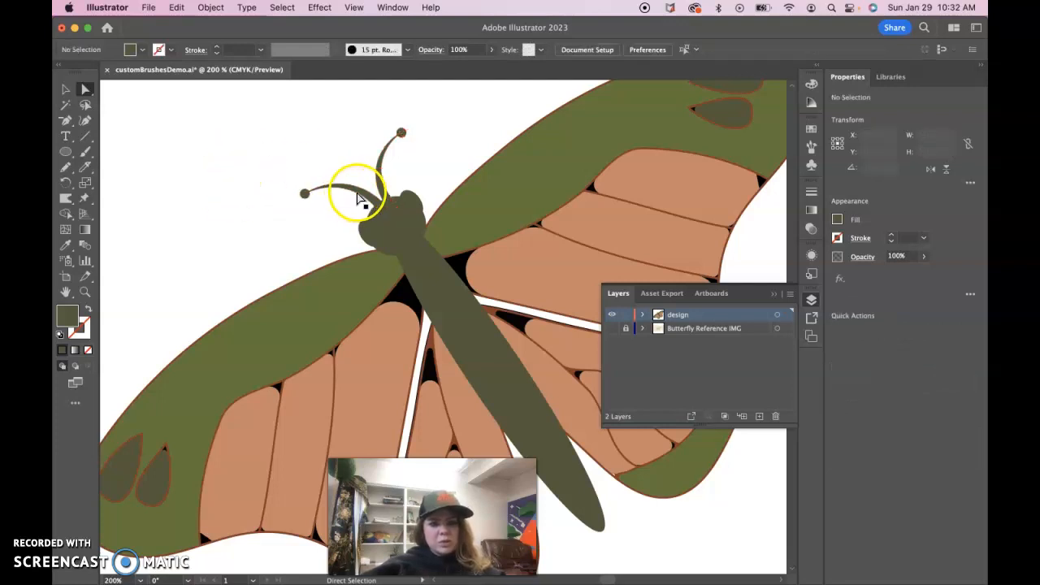
- Inspect the expanded antenna pieces by selecting each one separately
{"action": "left_click", "coordinate": [383, 177]}
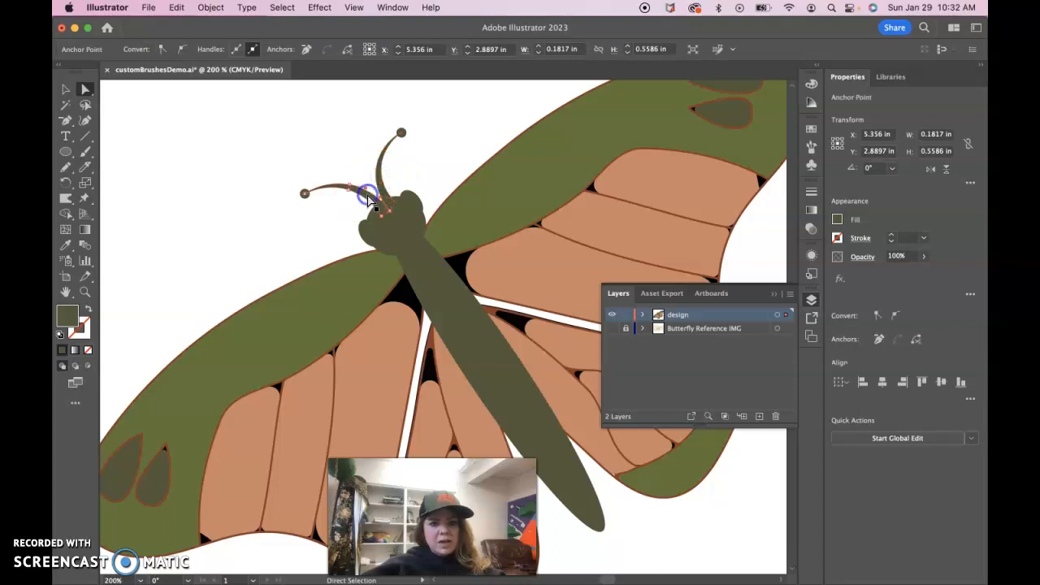
{"action": "left_click", "coordinate": [297, 176]}
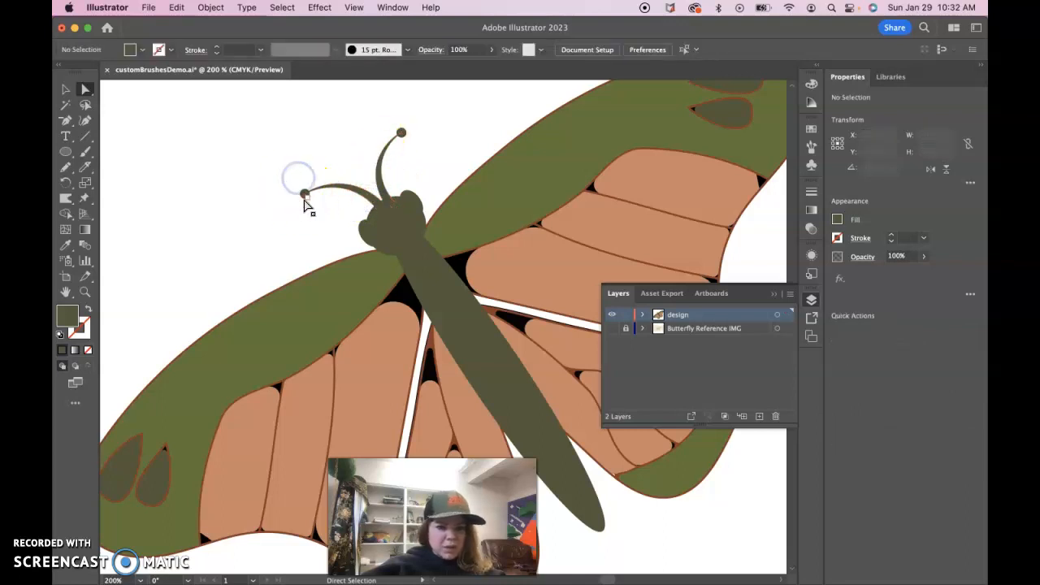
{"action": "left_click", "coordinate": [304, 198]}
{"action": "left_click", "coordinate": [279, 178]}
{"action": "left_click", "coordinate": [304, 192]}
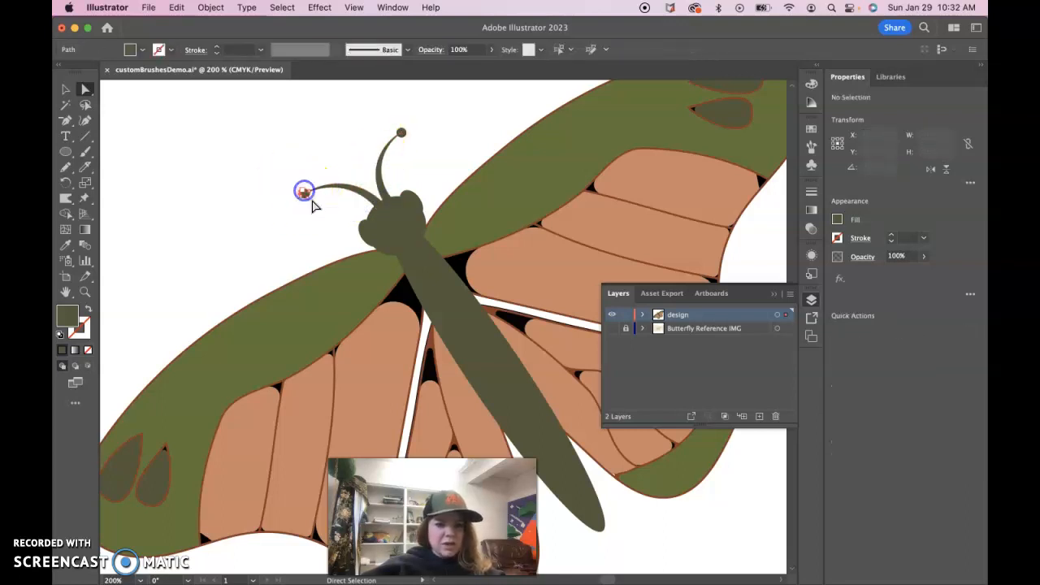
{"action": "left_click", "coordinate": [401, 133]}
{"action": "left_click", "coordinate": [421, 158]}
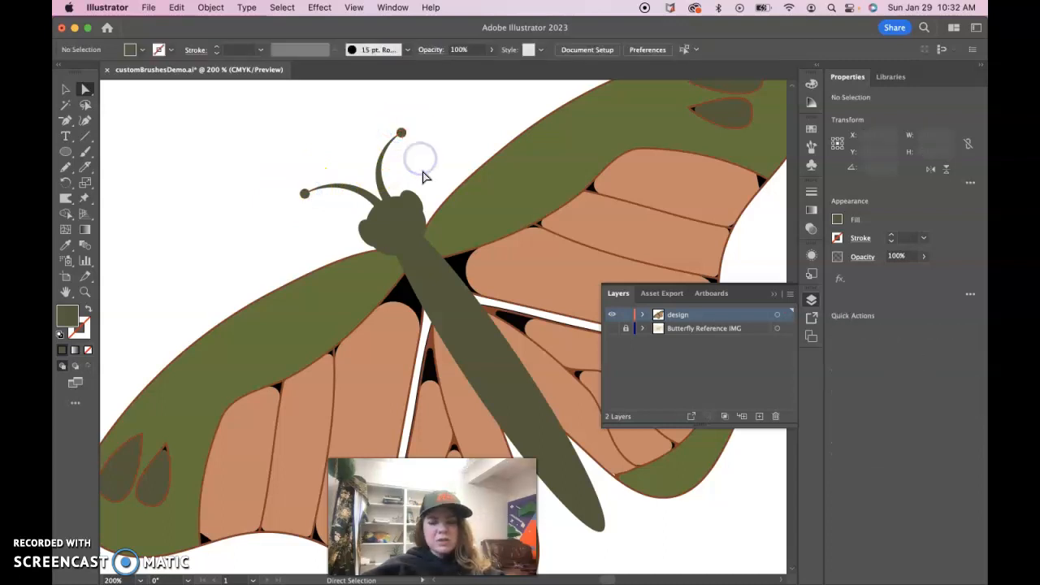
- Select the head and antennae and merge the head pieces and left antenna with the Shape Builder tool
{"action": "left_click_drag", "start_coordinate": [265, 128], "coordinate": [410, 221]}
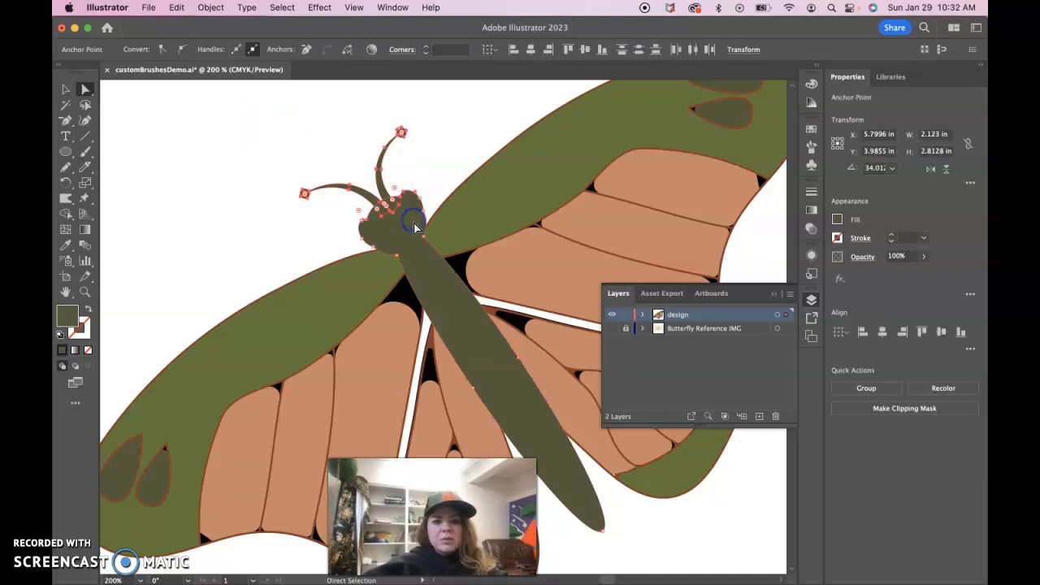
{"action": "left_click", "coordinate": [65, 215]}
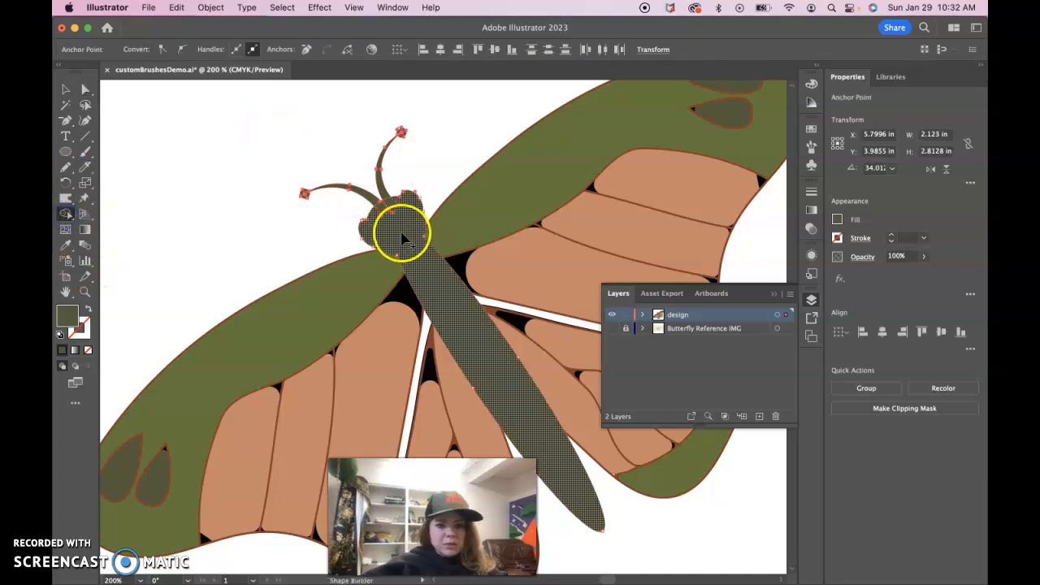
{"action": "left_click_drag", "start_coordinate": [392, 207], "coordinate": [393, 230]}
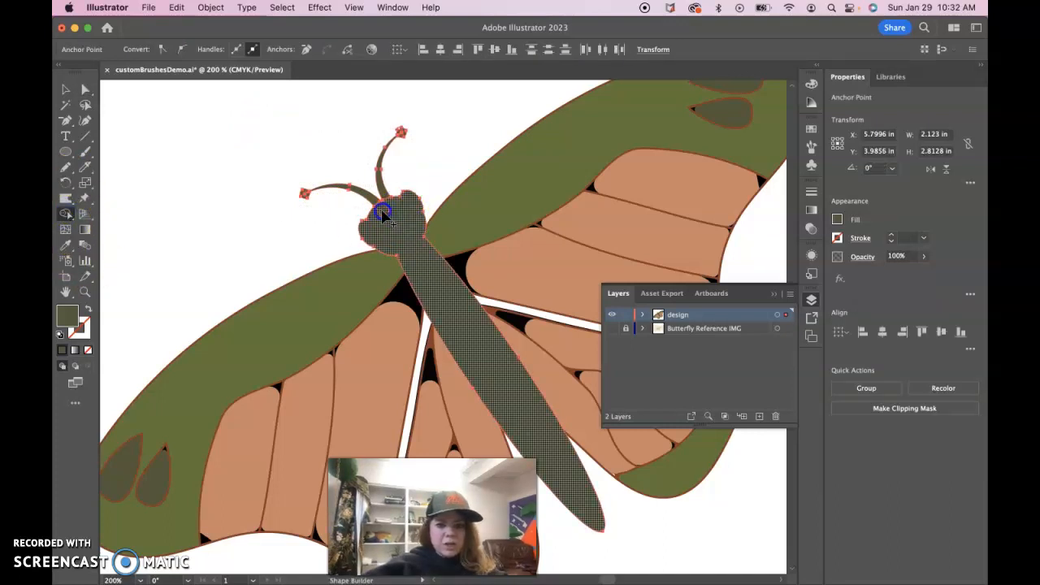
{"action": "left_click_drag", "start_coordinate": [306, 194], "coordinate": [307, 199]}
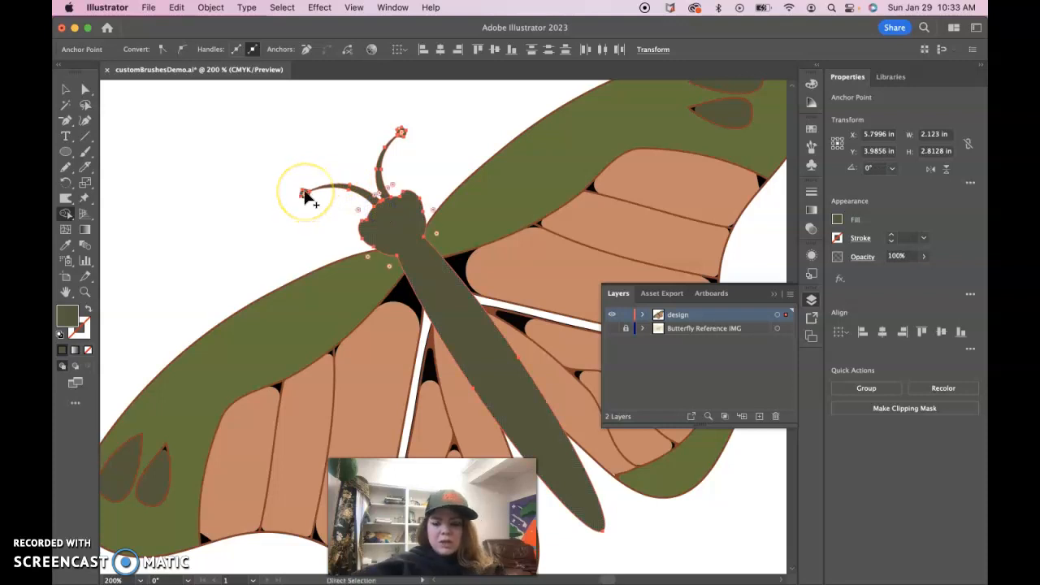
- Merge the remaining antenna stems and round tips into the head with the Shape Builder tool
{"action": "key", "text": "super+equal"}
{"action": "key", "text": "super+equal"}
{"action": "key", "text": "super+equal"}
{"action": "key", "text": "super+equal"}
{"action": "left_click_drag", "start_coordinate": [330, 186], "coordinate": [543, 410]}
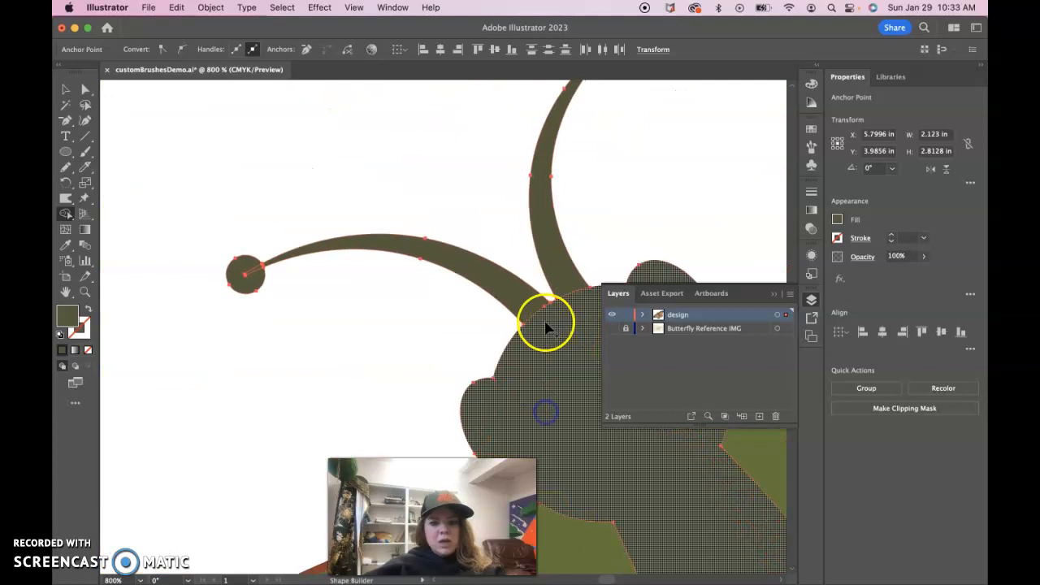
{"action": "mouse_move", "coordinate": [532, 322]}
{"action": "left_mouse_down"}
{"action": "mouse_move", "coordinate": [565, 341]}
{"action": "mouse_move", "coordinate": [554, 334]}
{"action": "mouse_move", "coordinate": [577, 298]}
{"action": "left_mouse_up"}
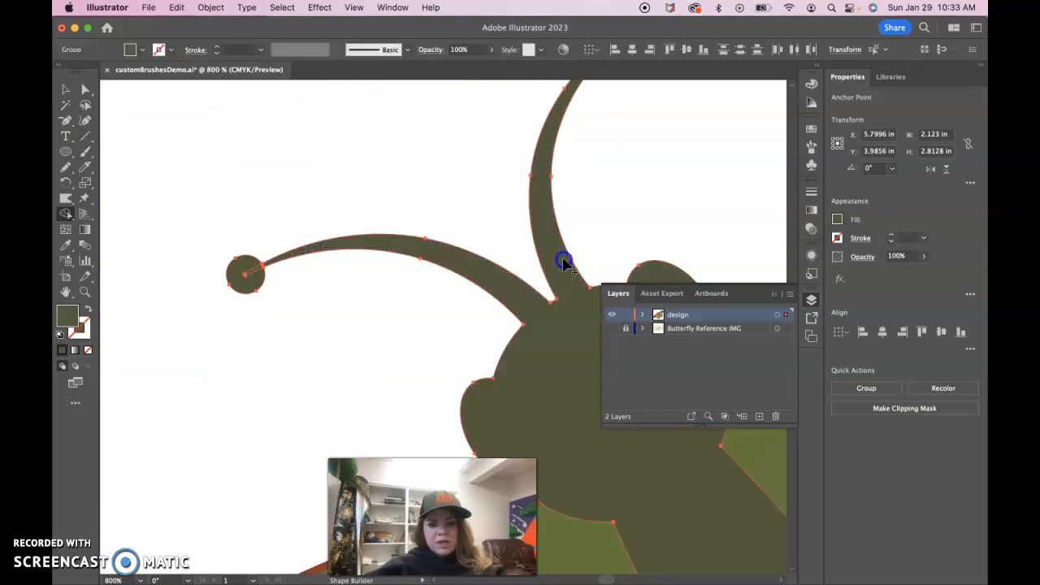
{"action": "left_click_drag", "start_coordinate": [601, 151], "coordinate": [533, 427]}
{"action": "left_click", "coordinate": [541, 310]}
{"action": "left_click_drag", "start_coordinate": [567, 294], "coordinate": [567, 295]}
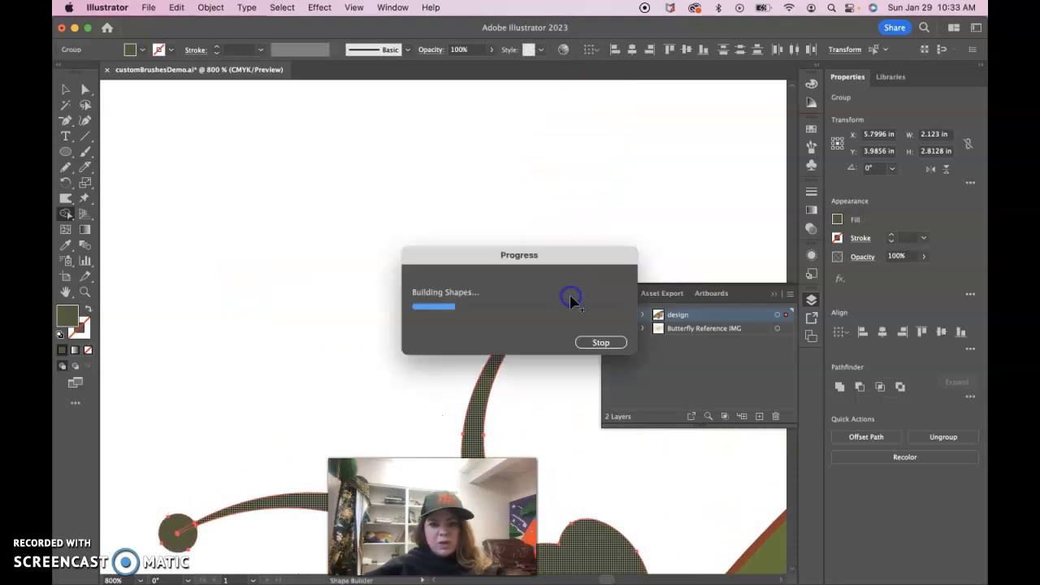
{"action": "mouse_move", "coordinate": [350, 425]}
{"action": "left_mouse_down"}
{"action": "mouse_move", "coordinate": [470, 260]}
{"action": "mouse_move", "coordinate": [530, 221]}
{"action": "left_mouse_up"}
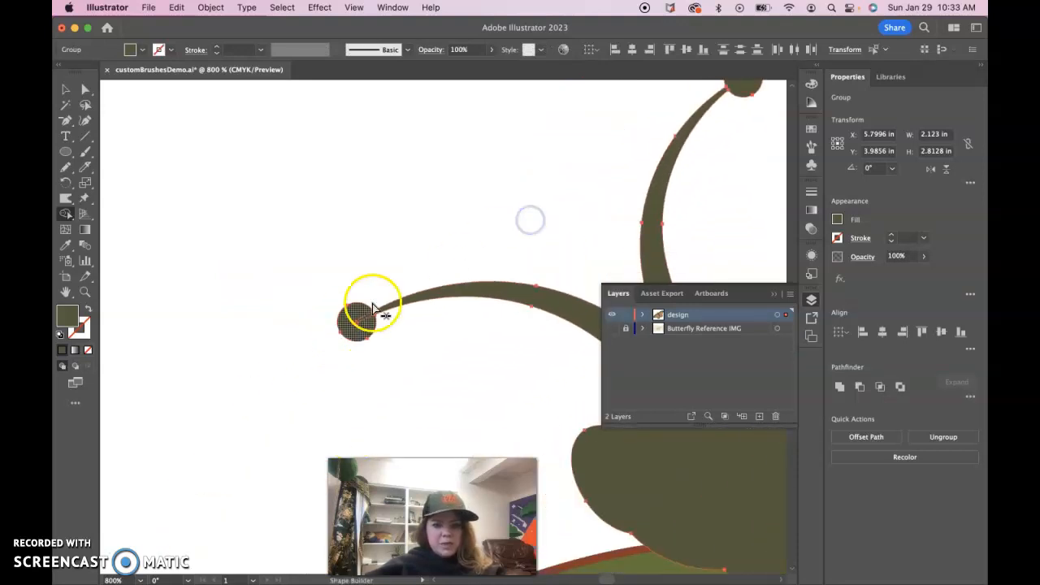
{"action": "mouse_move", "coordinate": [404, 305]}
{"action": "left_mouse_down"}
{"action": "mouse_move", "coordinate": [360, 326]}
{"action": "mouse_move", "coordinate": [363, 335]}
{"action": "left_mouse_up"}
- Switch back to the Selection tool and select the butterfly artwork
{"action": "left_click", "coordinate": [66, 90]}
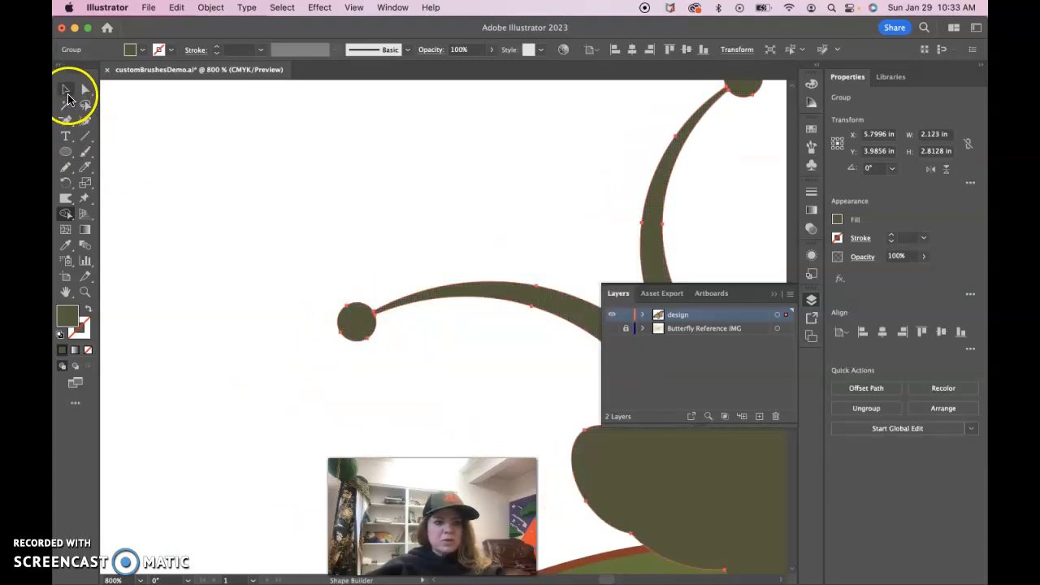
{"action": "key", "text": "a"}
{"action": "left_click", "coordinate": [220, 234]}
{"action": "left_click", "coordinate": [479, 293]}
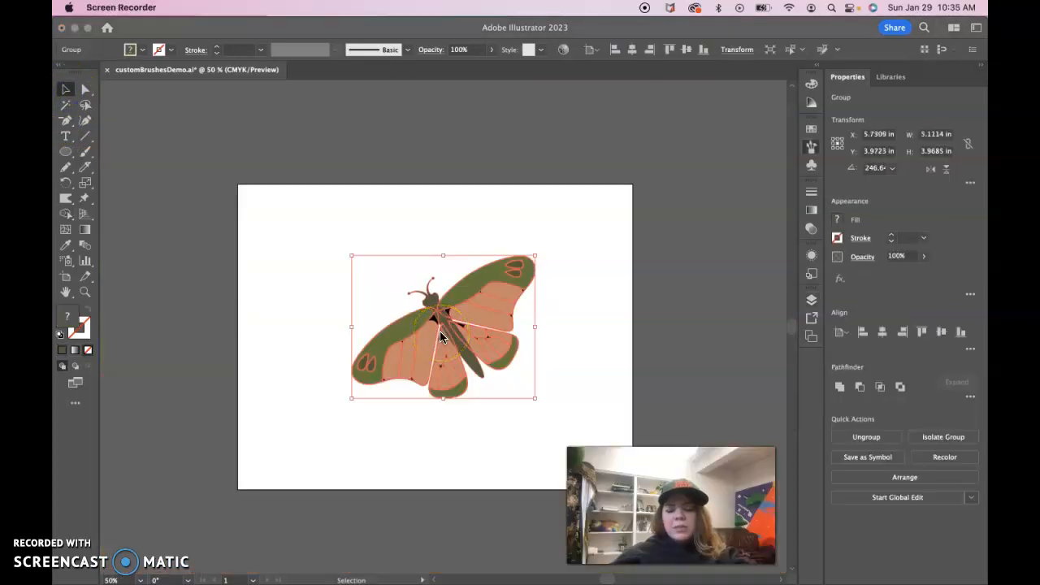
- Open the Brushes panel and reselect the whole butterfly artwork
{"action": "left_click", "coordinate": [330, 288]}
{"action": "key", "text": "F5"}
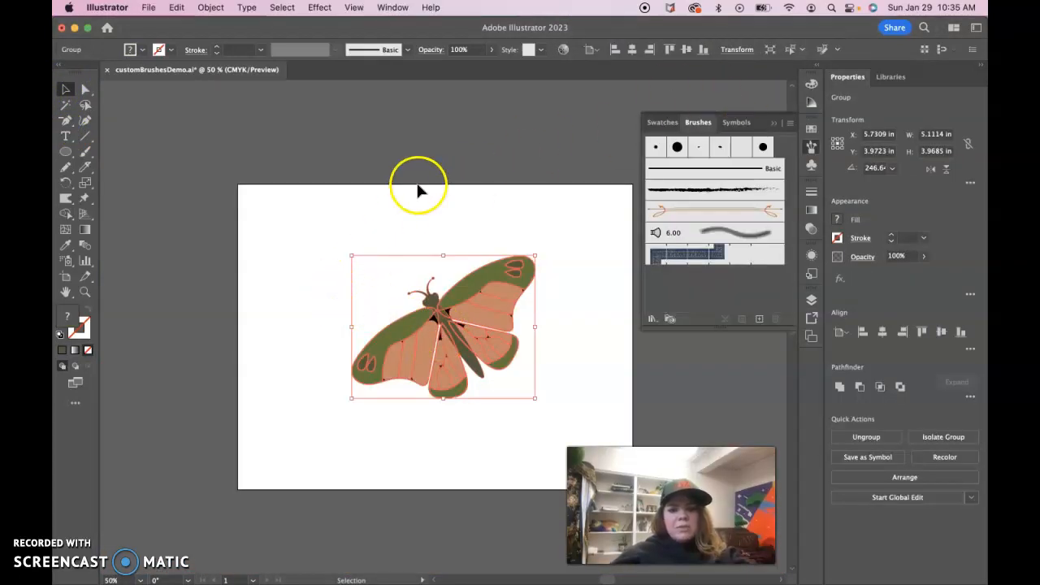
{"action": "left_click", "coordinate": [418, 188]}
{"action": "left_click_drag", "start_coordinate": [313, 230], "coordinate": [550, 399]}
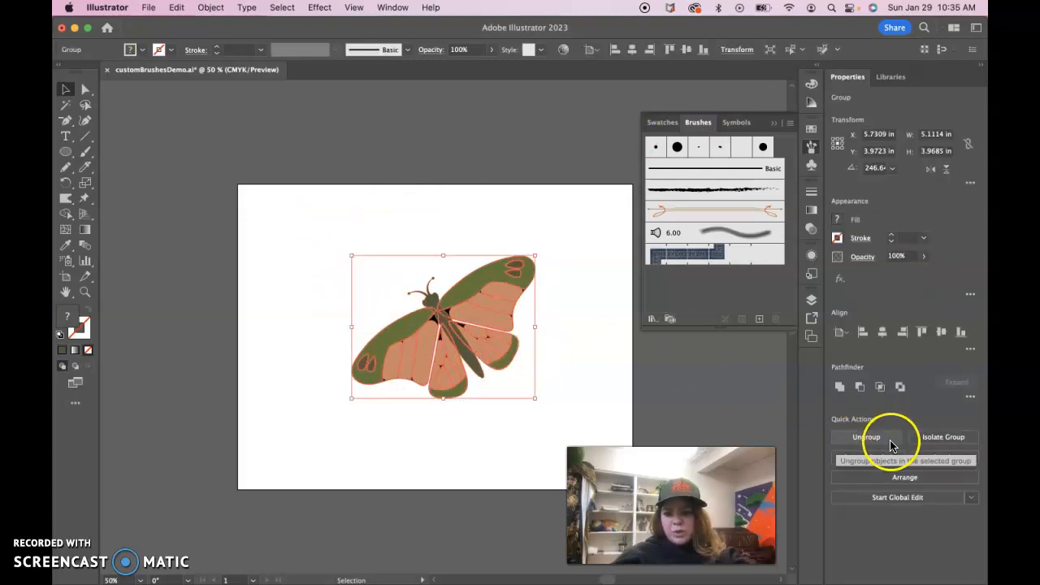
{"action": "left_click", "coordinate": [865, 437]}
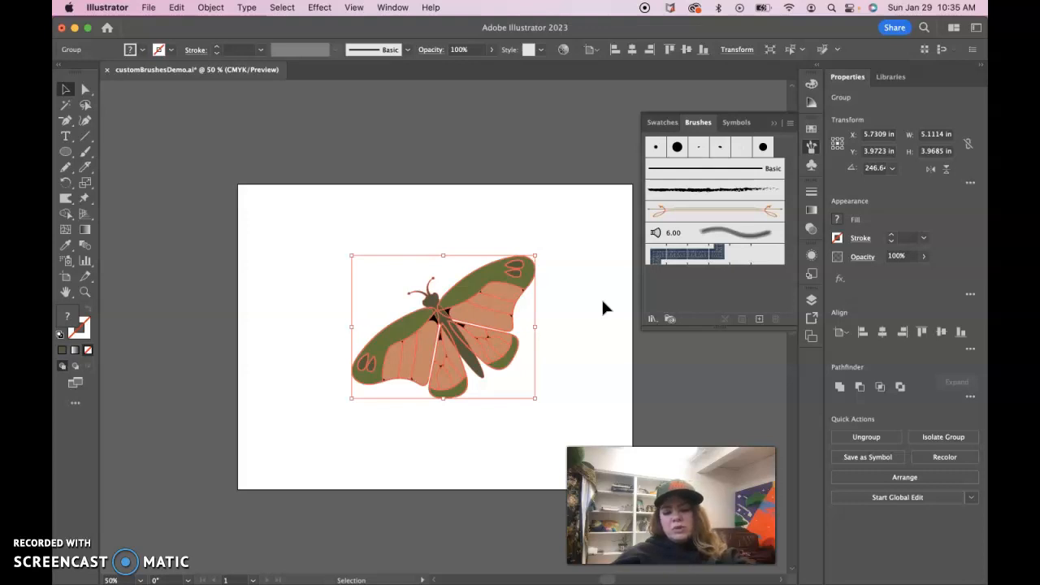
- Close the Brushes panel and browse the Workspace options without choosing one
{"action": "left_click", "coordinate": [809, 151]}
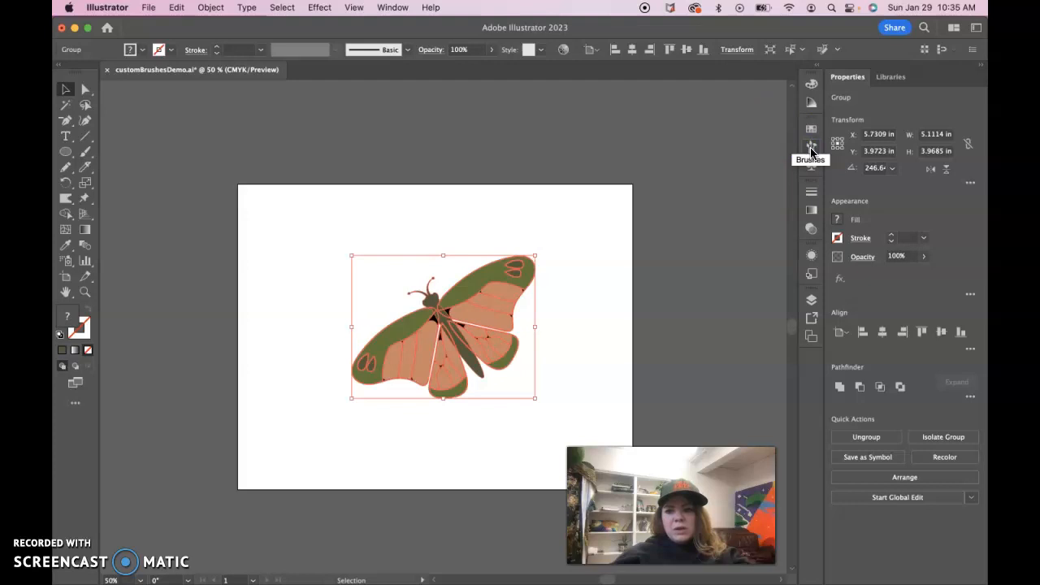
{"action": "left_click", "coordinate": [404, 6]}
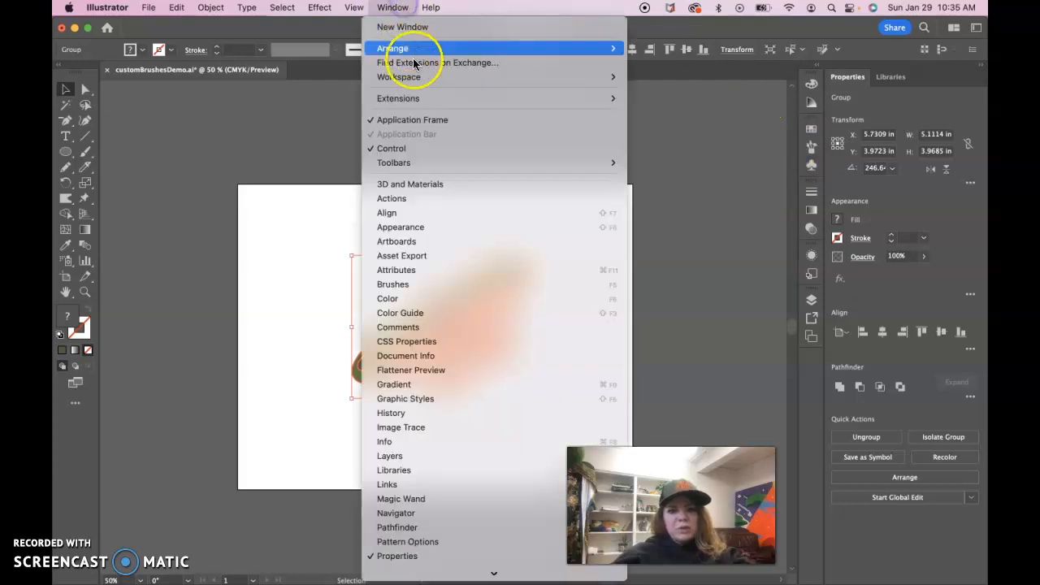
{"action": "mouse_move", "coordinate": [382, 76]}
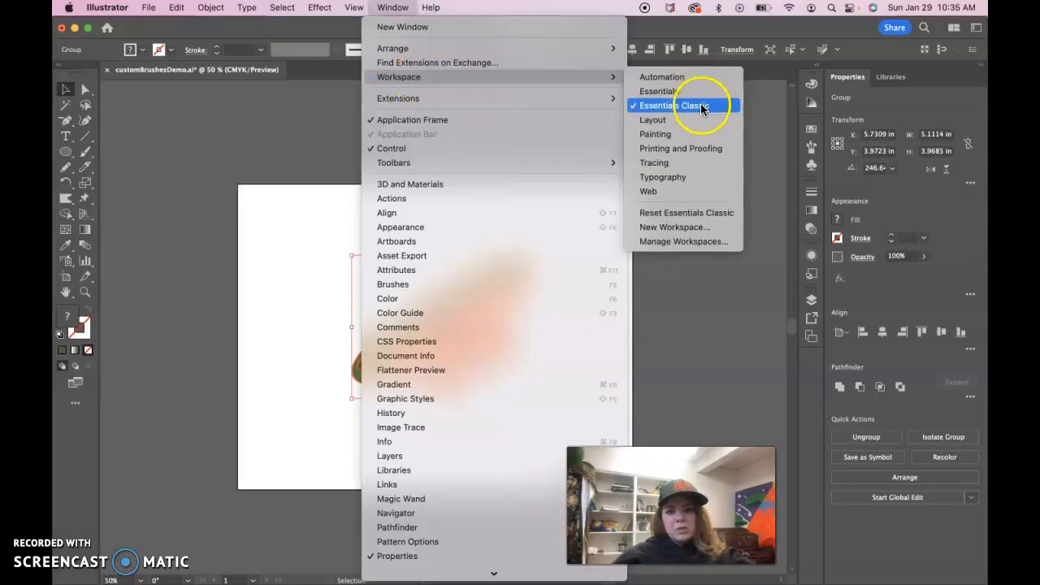
{"action": "left_click", "coordinate": [766, 127]}
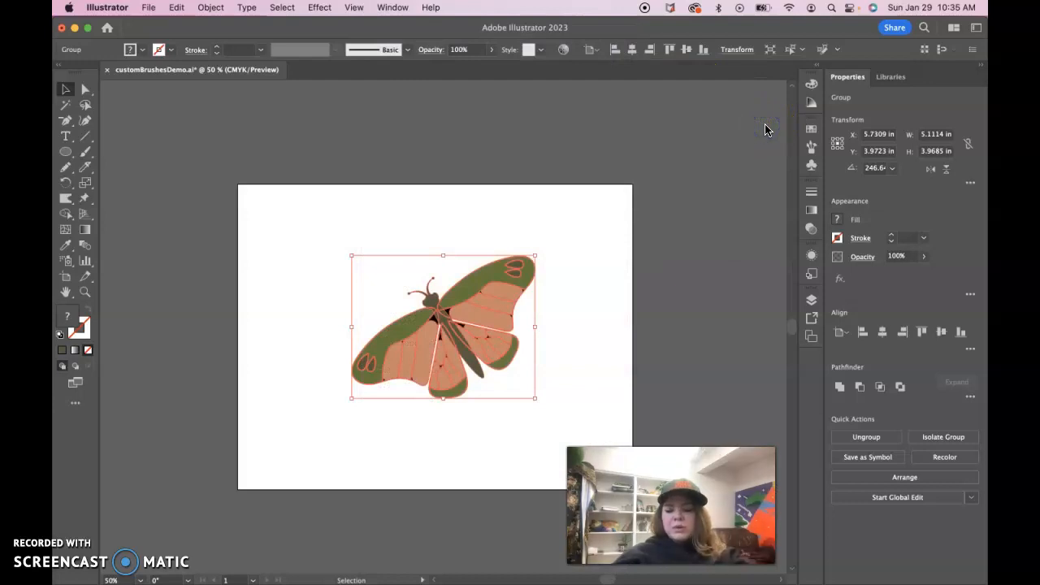
- Open the Brushes panel
{"action": "left_click", "coordinate": [811, 145]}
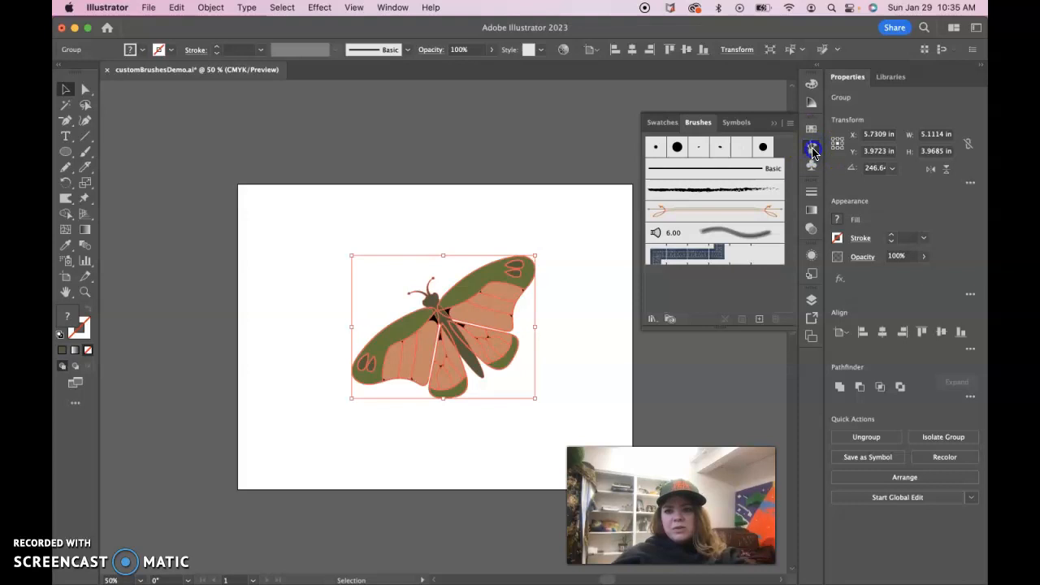
{"action": "left_click", "coordinate": [812, 148]}
{"action": "left_click", "coordinate": [394, 8]}
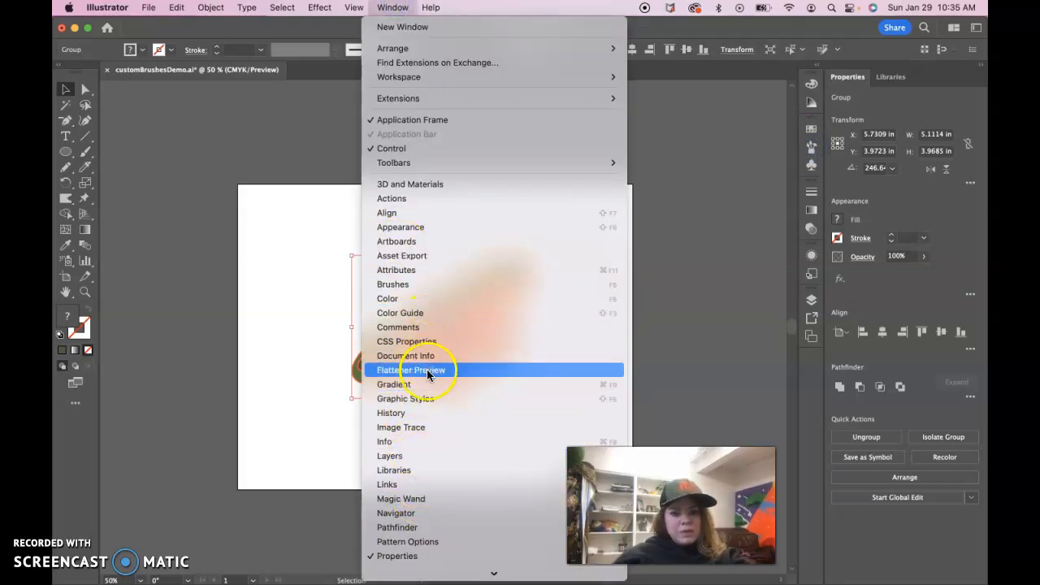
{"action": "left_click", "coordinate": [429, 284]}
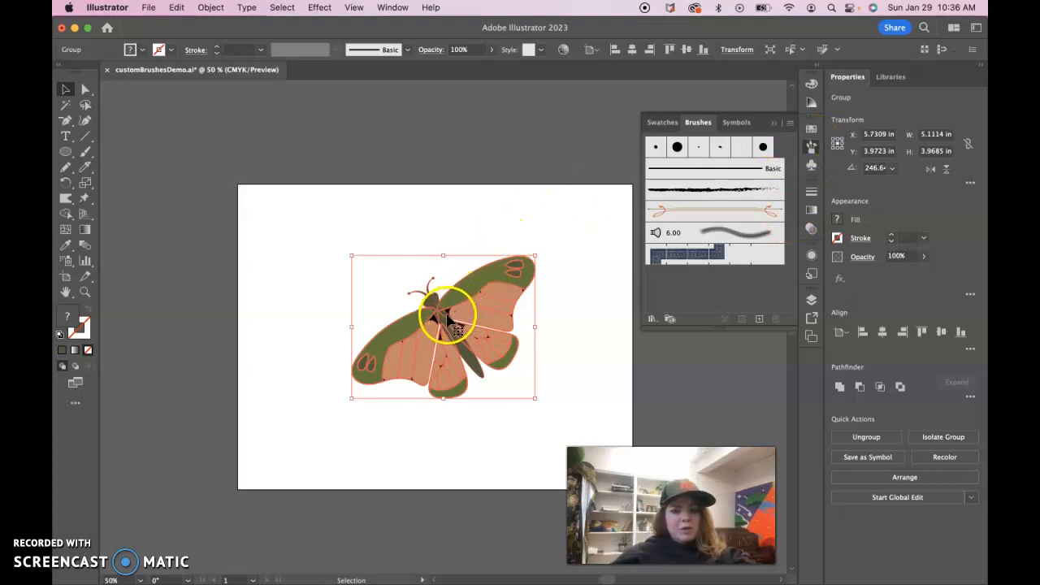
- Add the butterfly artwork to the Brushes panel as a new Scatter Brush
{"action": "mouse_move", "coordinate": [441, 321]}
{"action": "left_mouse_down"}
{"action": "mouse_move", "coordinate": [615, 260]}
{"action": "mouse_move", "coordinate": [729, 293]}
{"action": "left_mouse_up"}
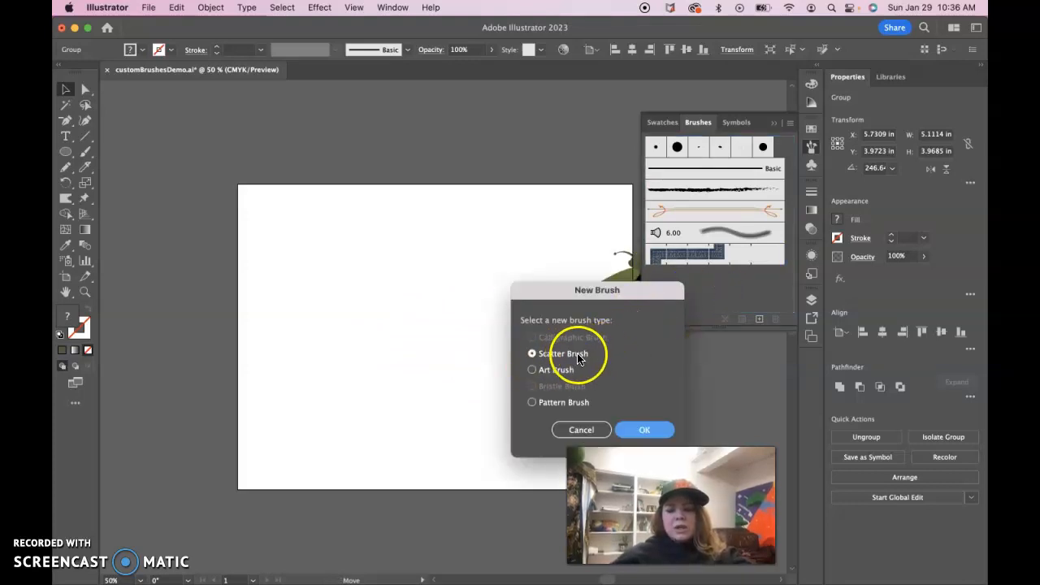
{"action": "left_click", "coordinate": [644, 433]}
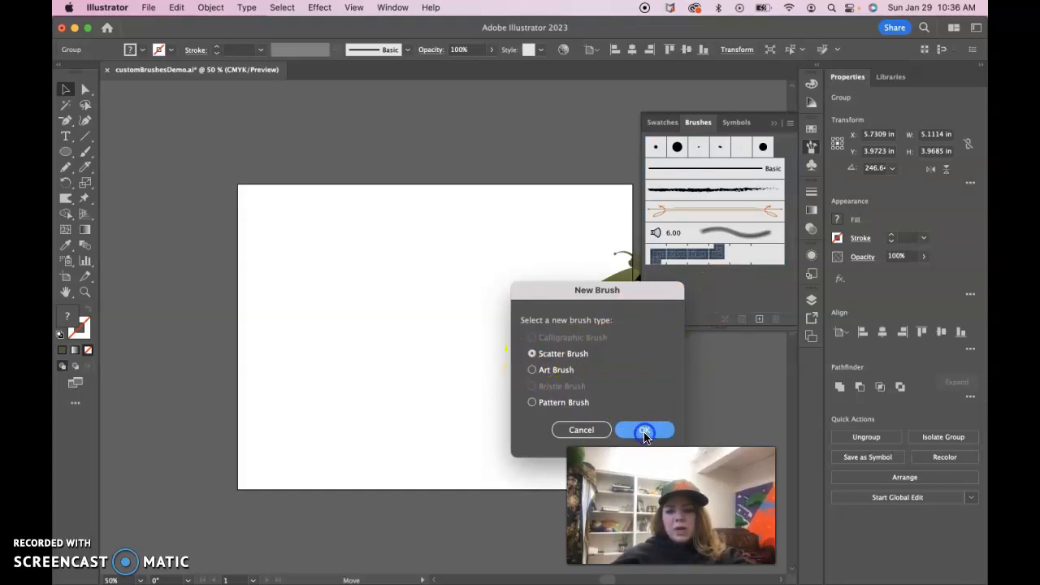
{"action": "left_click_drag", "start_coordinate": [662, 144], "coordinate": [371, 23]}
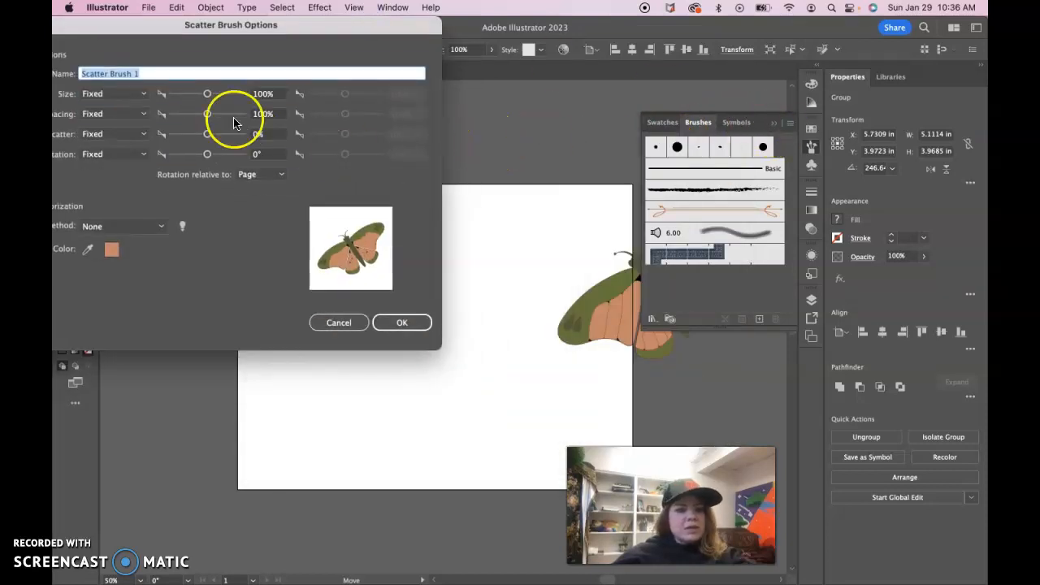
{"action": "mouse_move", "coordinate": [158, 27]}
{"action": "left_mouse_down"}
{"action": "mouse_move", "coordinate": [262, 28]}
{"action": "mouse_move", "coordinate": [239, 27]}
{"action": "left_mouse_up"}
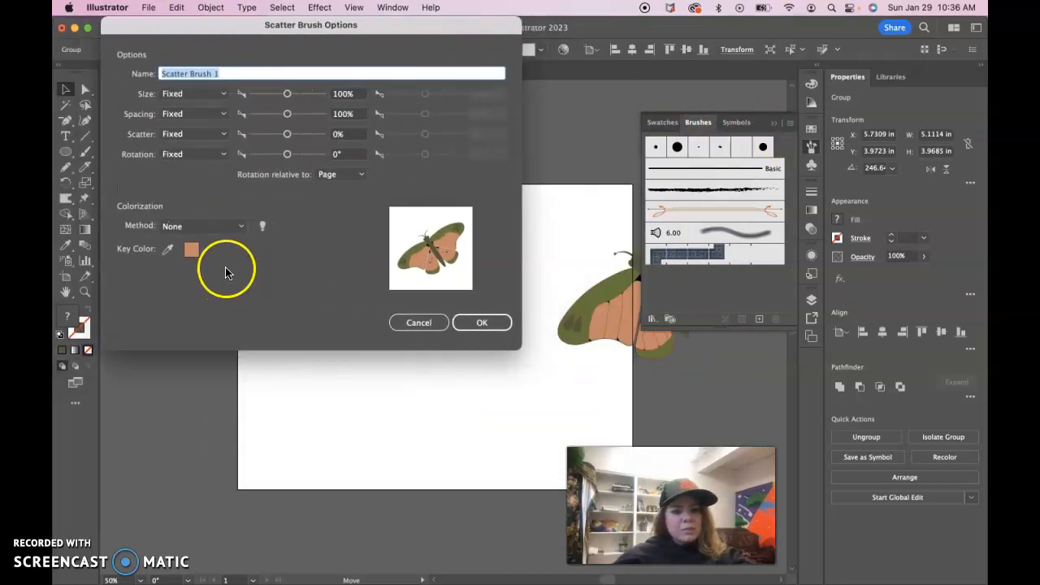
- Set the scatter brush's Size, Spacing, Scatter and Rotation options to Random, keeping colorization method None
{"action": "left_click", "coordinate": [224, 95]}
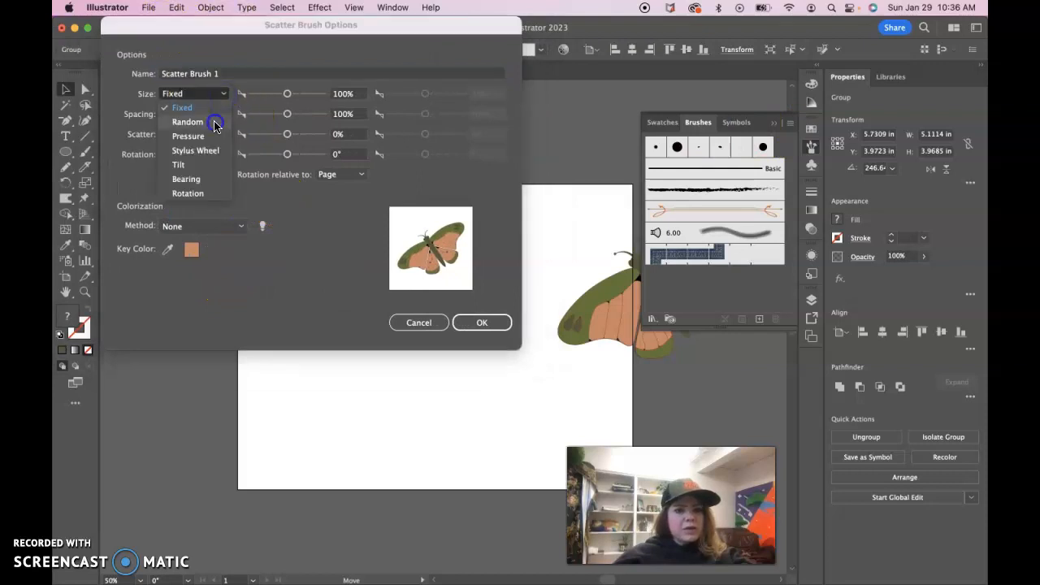
{"action": "left_click", "coordinate": [215, 123]}
{"action": "left_click", "coordinate": [224, 115]}
{"action": "left_click", "coordinate": [226, 143]}
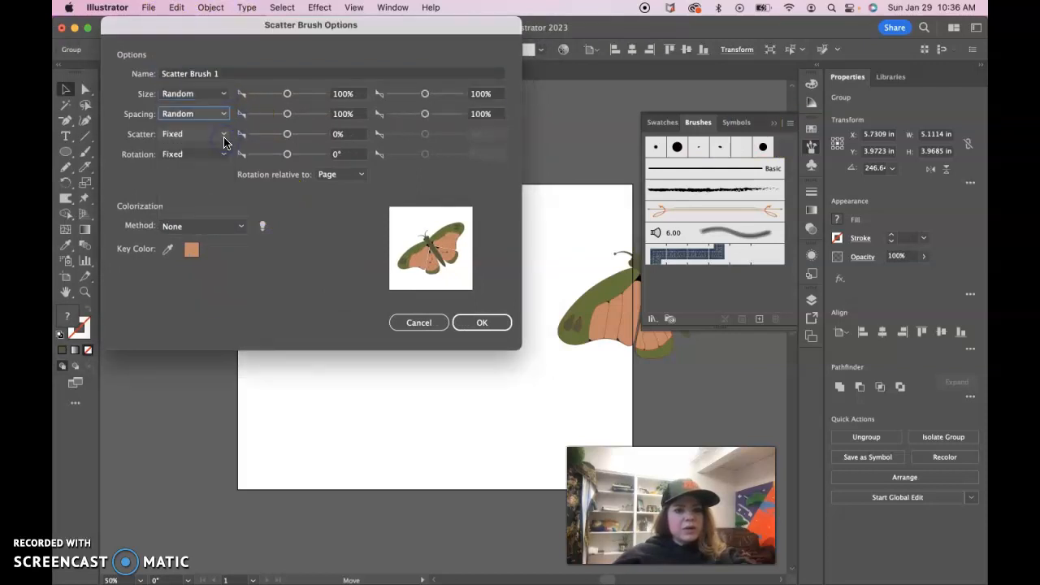
{"action": "left_click", "coordinate": [224, 135]}
{"action": "left_click", "coordinate": [187, 162]}
{"action": "left_click", "coordinate": [224, 155]}
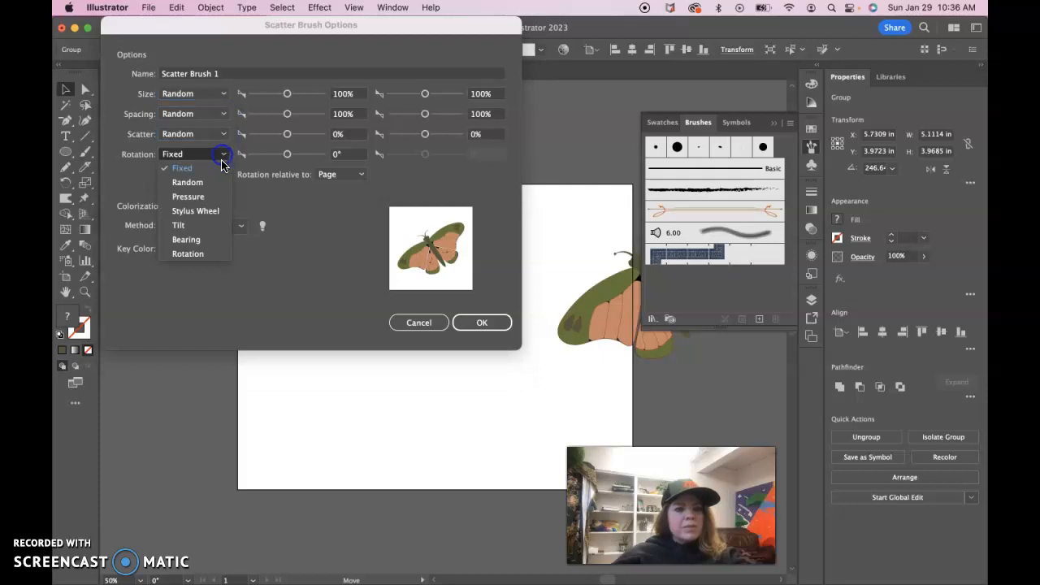
{"action": "left_click", "coordinate": [220, 183]}
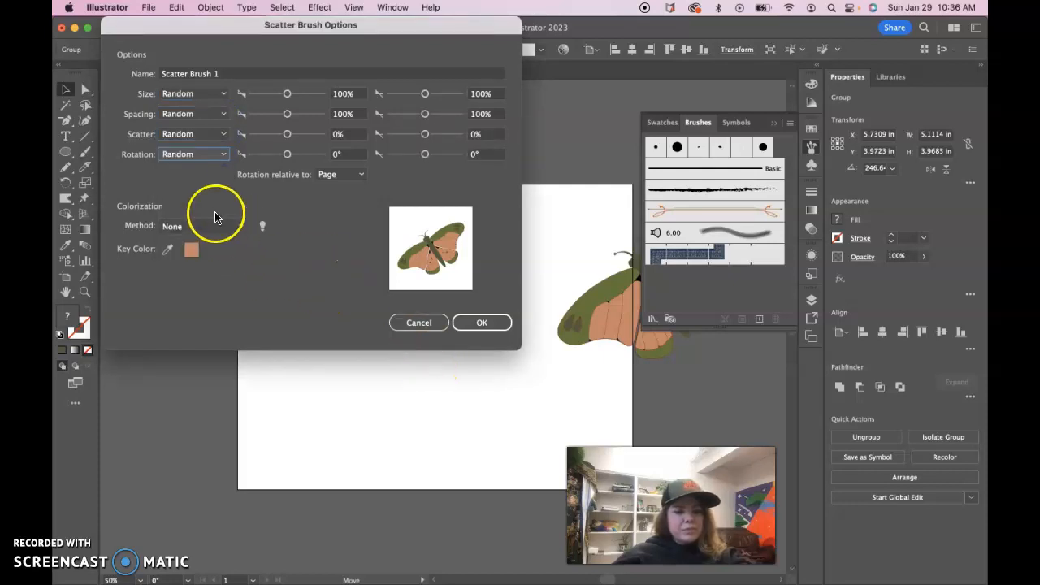
{"action": "left_click", "coordinate": [235, 231]}
{"action": "left_click", "coordinate": [235, 241]}
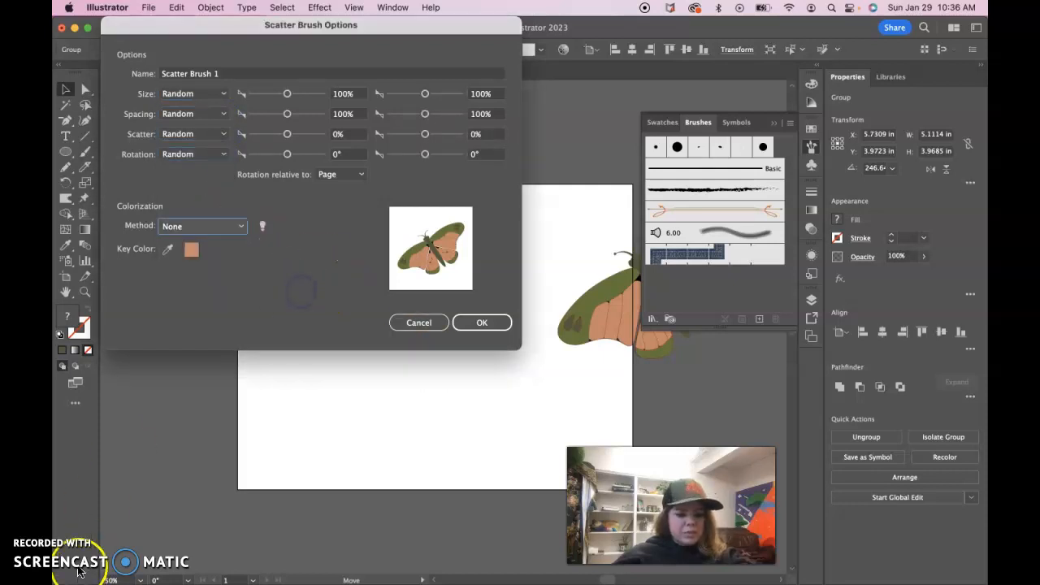
{"action": "left_click", "coordinate": [148, 103]}
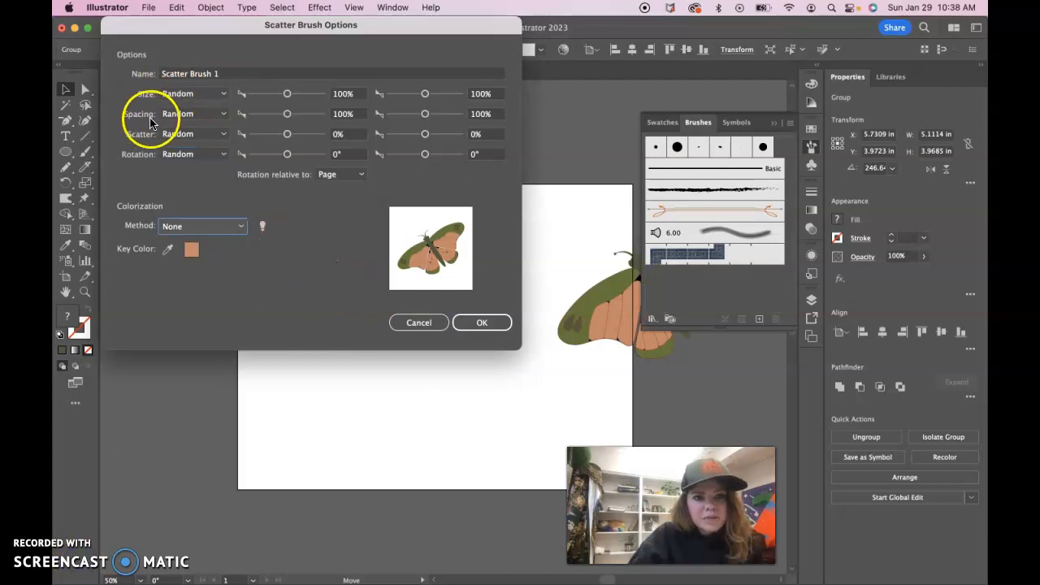
- Name the brush Butterfly Scatter Brush
{"action": "left_click", "coordinate": [226, 73]}
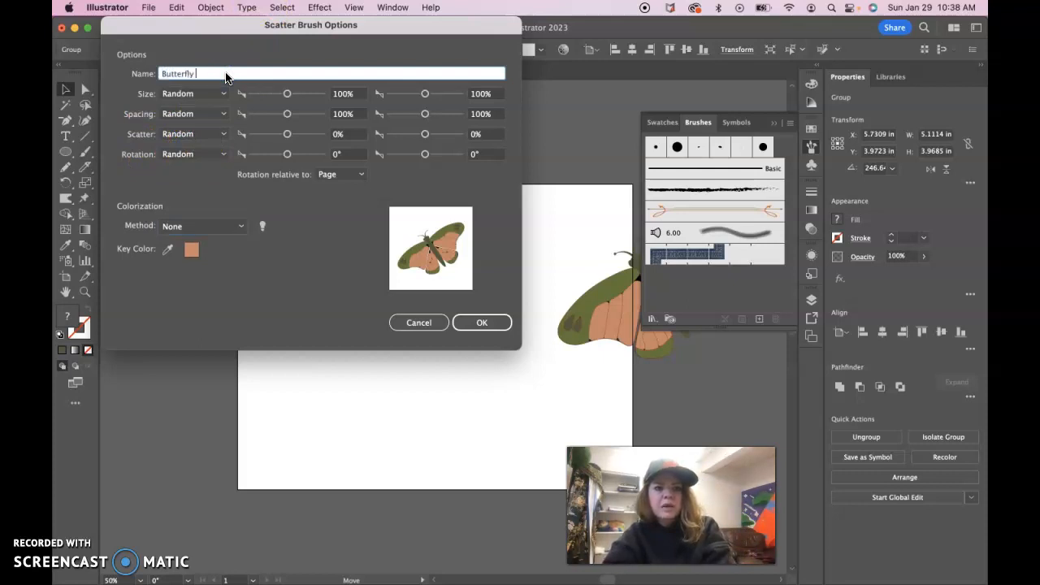
{"action": "left_click", "coordinate": [252, 72]}
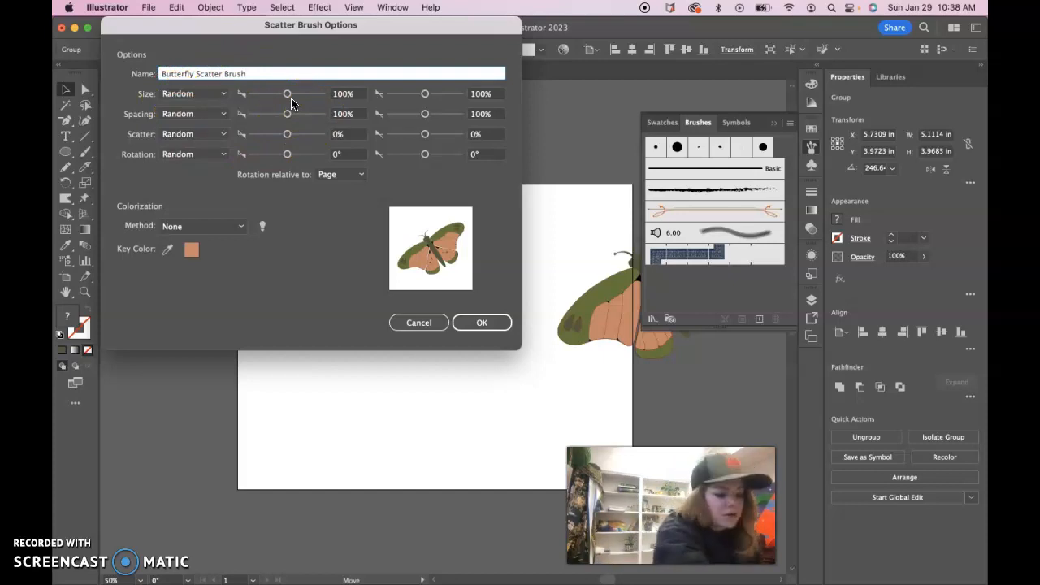
- Set the minimum values: size 10%, spacing 88%, scatter -69% and rotation -180°
{"action": "left_click", "coordinate": [342, 95]}
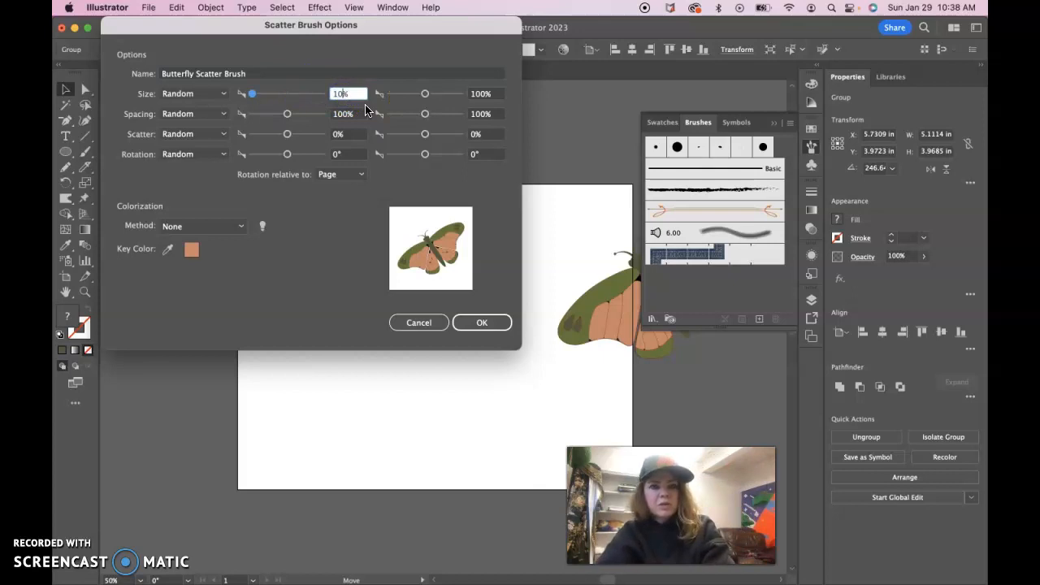
{"action": "type", "text": "10"}
{"action": "left_click", "coordinate": [363, 118]}
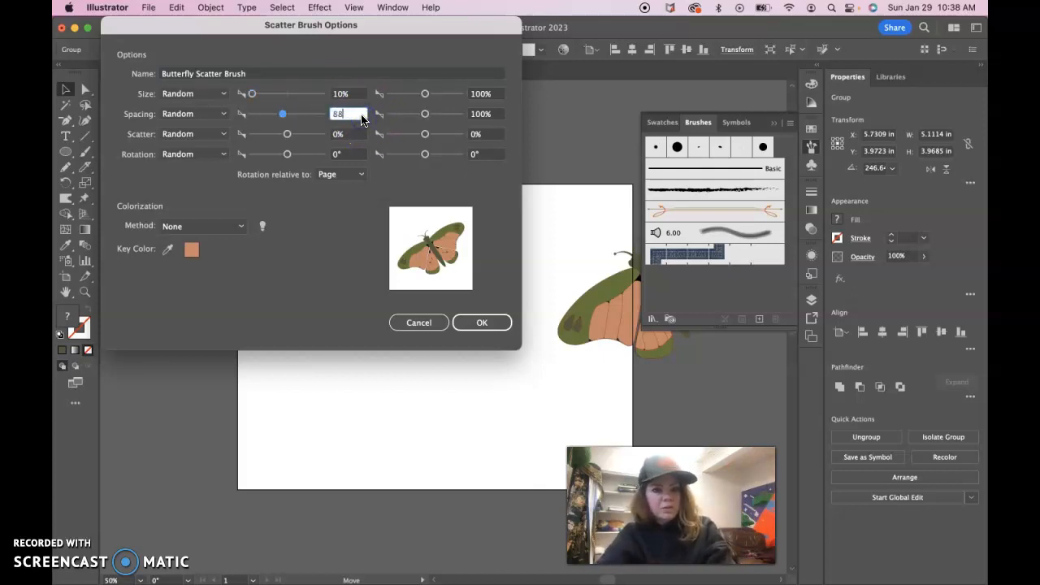
{"action": "left_click", "coordinate": [351, 135]}
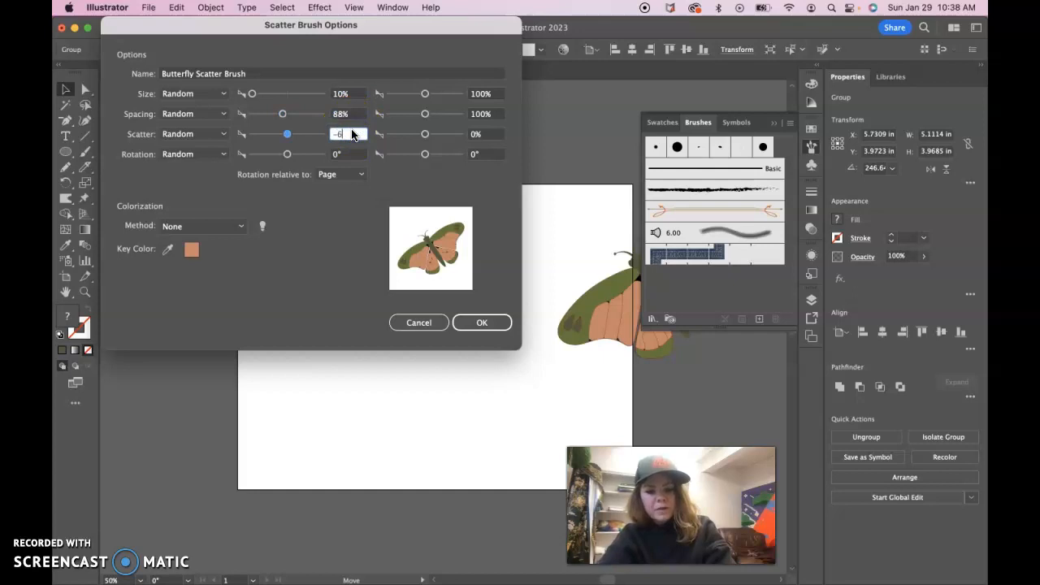
{"action": "left_click", "coordinate": [344, 155]}
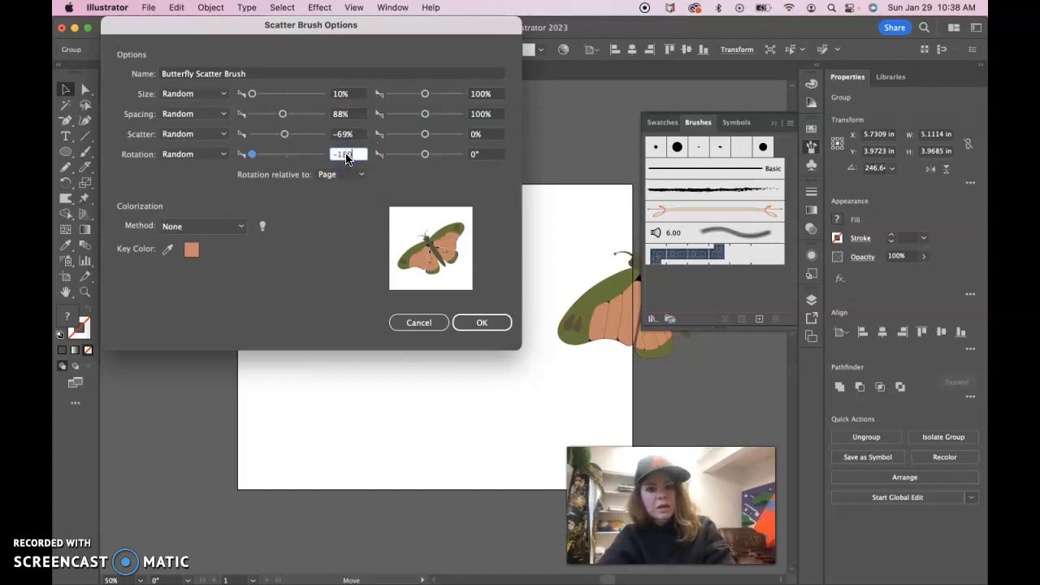
- Set the maximum values: size 133%, spacing 94%, scatter 81%, rotation 180°, and confirm the brush options
{"action": "left_click", "coordinate": [499, 96]}
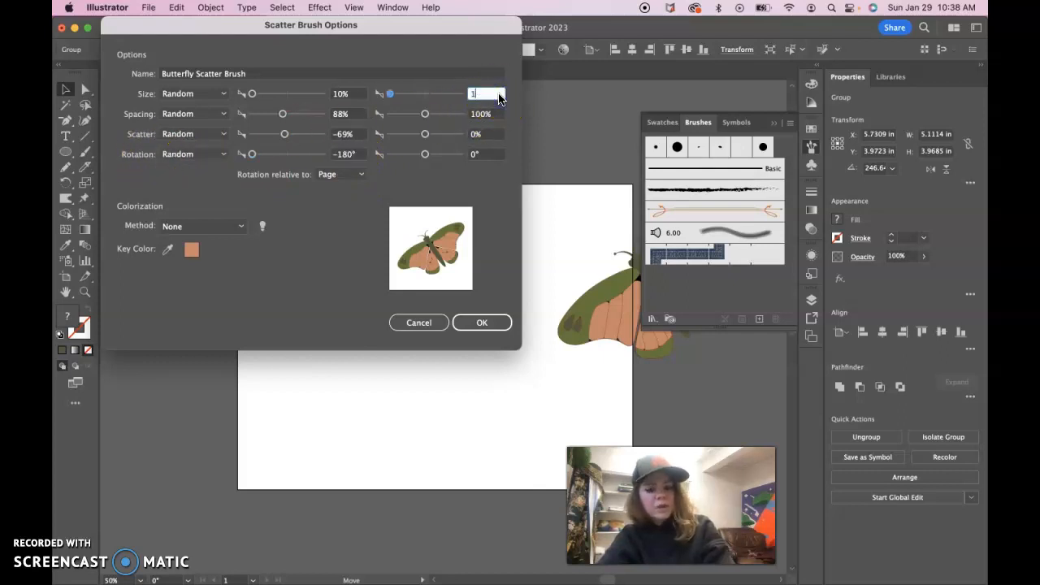
{"action": "left_click", "coordinate": [497, 116]}
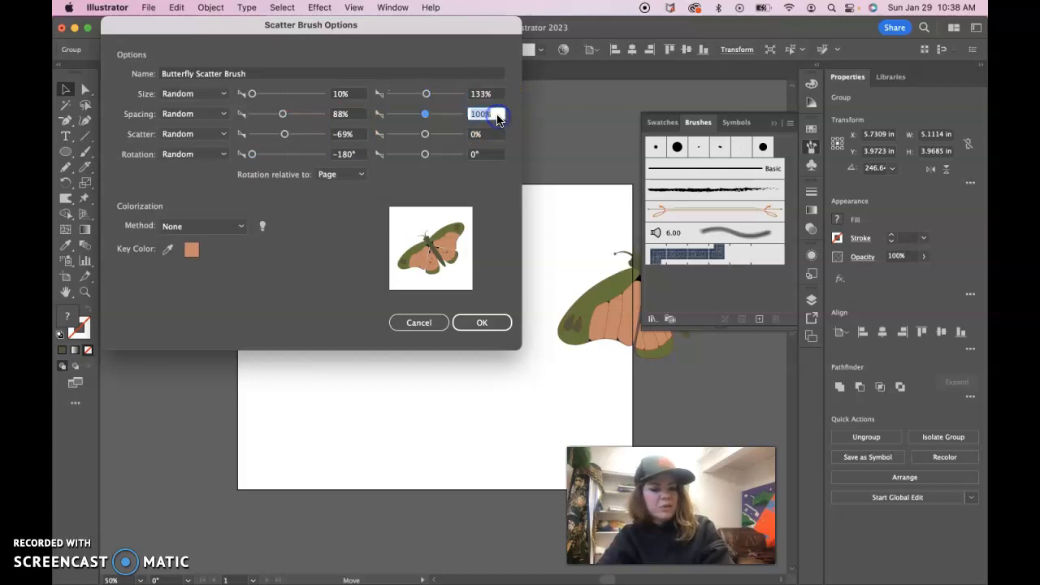
{"action": "type", "text": "94"}
{"action": "left_click", "coordinate": [486, 136]}
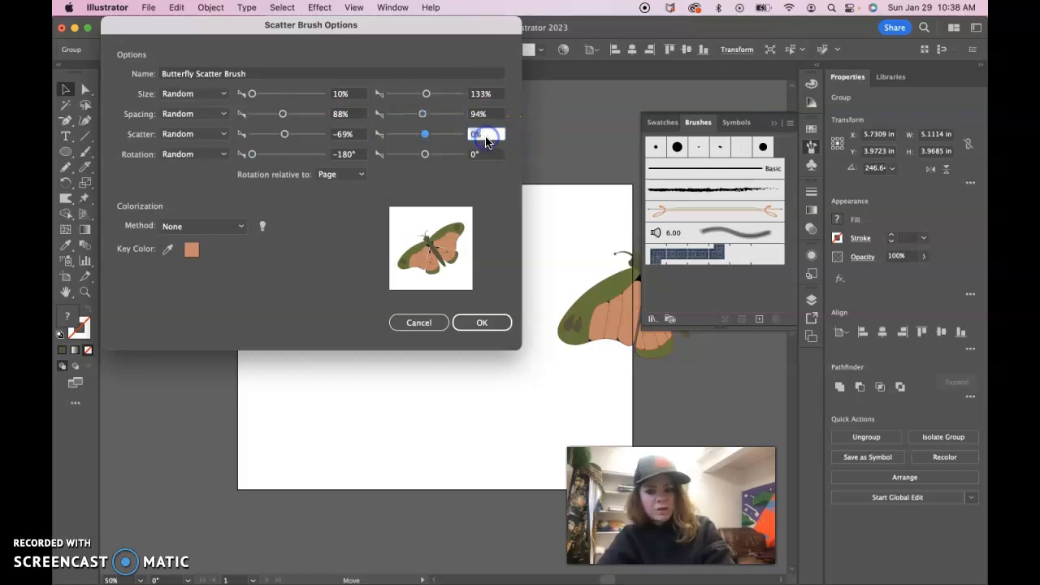
{"action": "type", "text": "81"}
{"action": "left_click", "coordinate": [485, 155]}
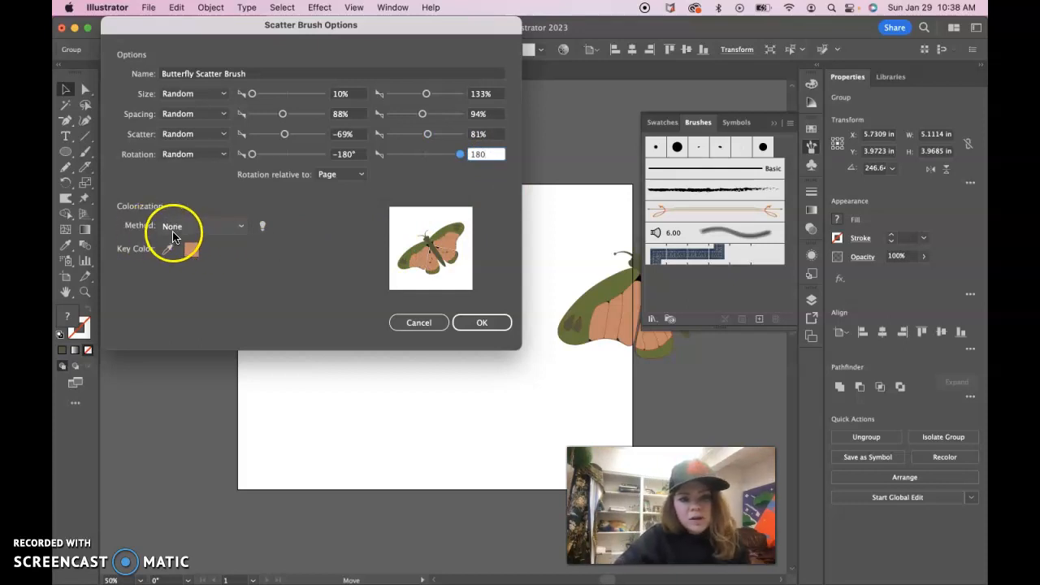
{"action": "left_click", "coordinate": [481, 323]}
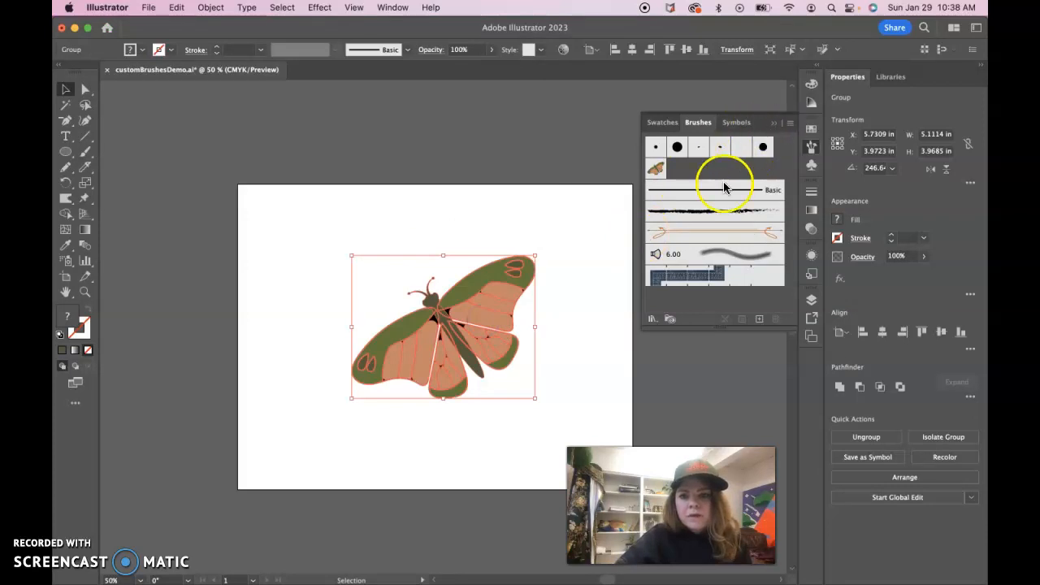
- Select the Butterfly Scatter Brush, paint a test stroke and undo it
{"action": "left_click", "coordinate": [662, 170]}
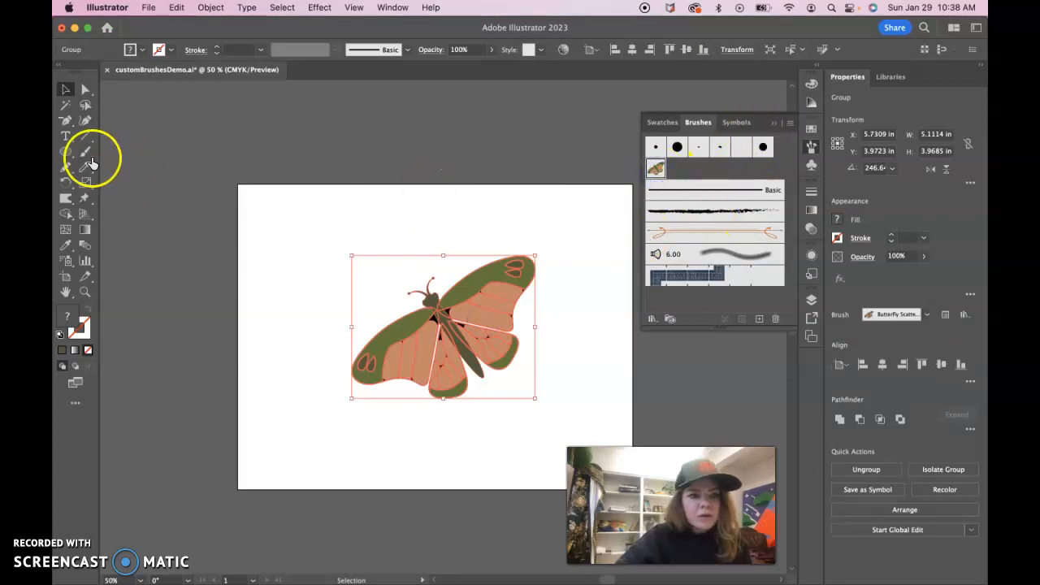
{"action": "mouse_move", "coordinate": [268, 228]}
{"action": "left_mouse_down"}
{"action": "mouse_move", "coordinate": [302, 212]}
{"action": "mouse_move", "coordinate": [505, 210]}
{"action": "left_mouse_up"}
{"action": "key", "text": "super+z"}
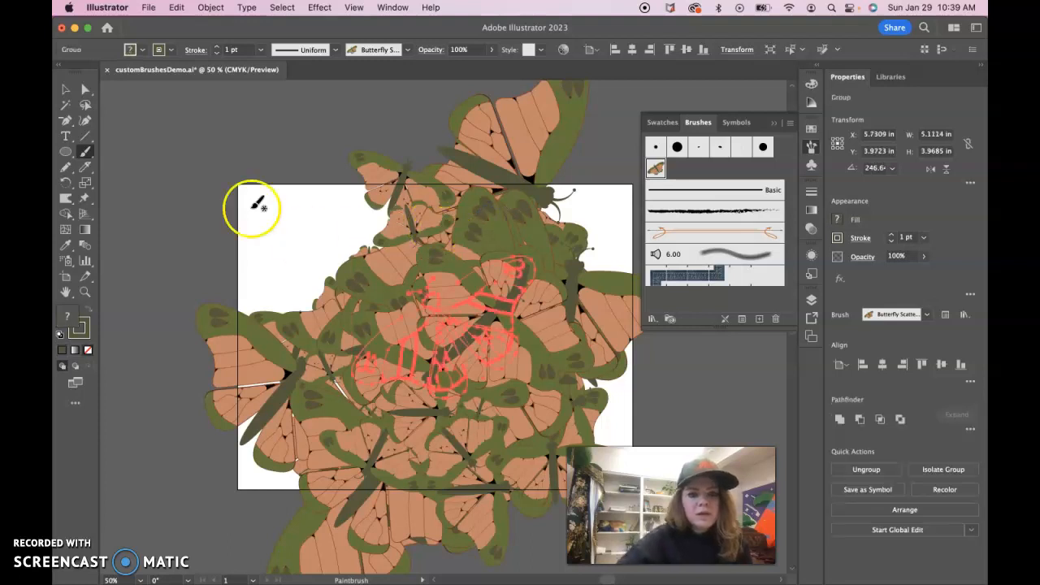
- Paint a short stroke with the butterfly brush and set its fill to none
{"action": "left_click_drag", "start_coordinate": [339, 117], "coordinate": [368, 104]}
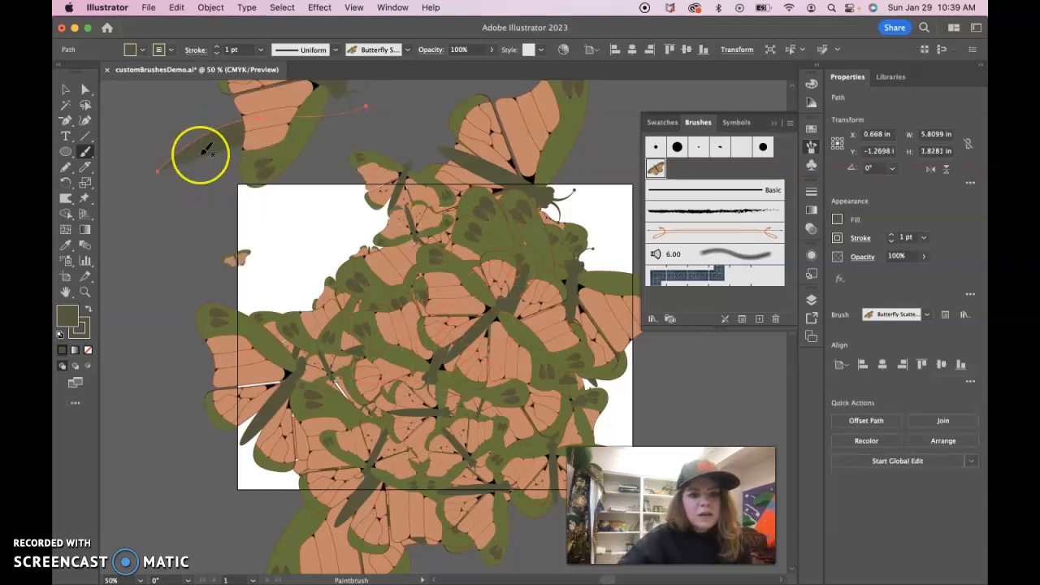
{"action": "scroll", "coordinate": [203, 152], "scroll_direction": "up", "scroll_amount": 5}
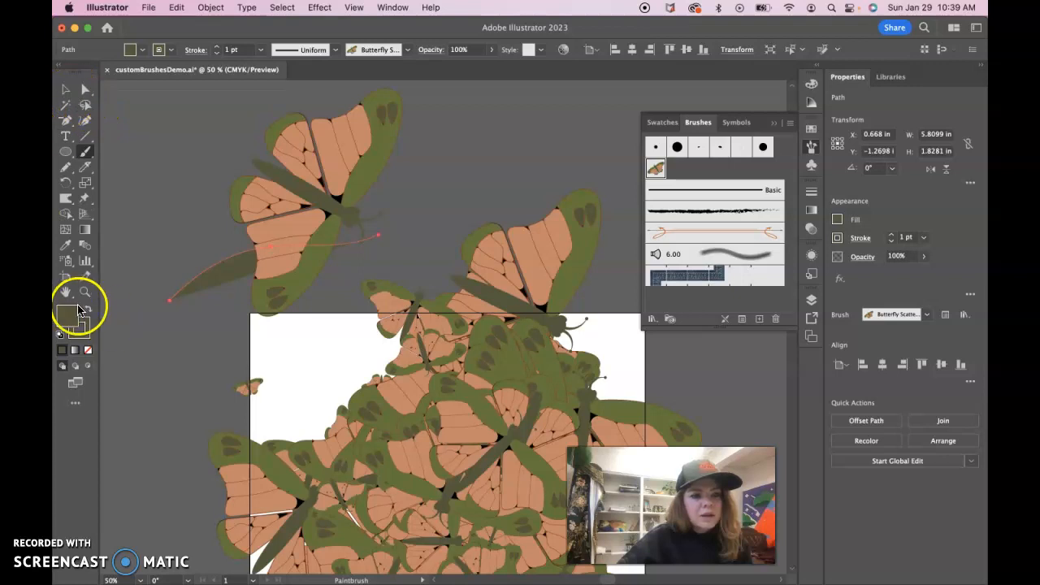
{"action": "left_click", "coordinate": [88, 350]}
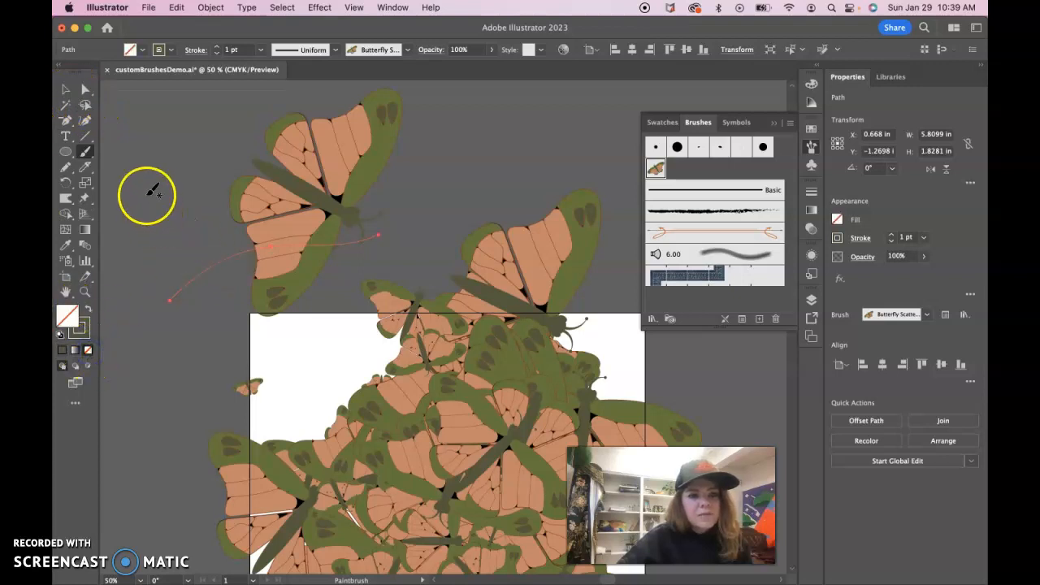
- Paint two long wavy strokes with the butterfly brush above the artboard
{"action": "mouse_move", "coordinate": [139, 163]}
{"action": "left_mouse_down"}
{"action": "mouse_move", "coordinate": [417, 135]}
{"action": "mouse_move", "coordinate": [629, 131]}
{"action": "left_mouse_up"}
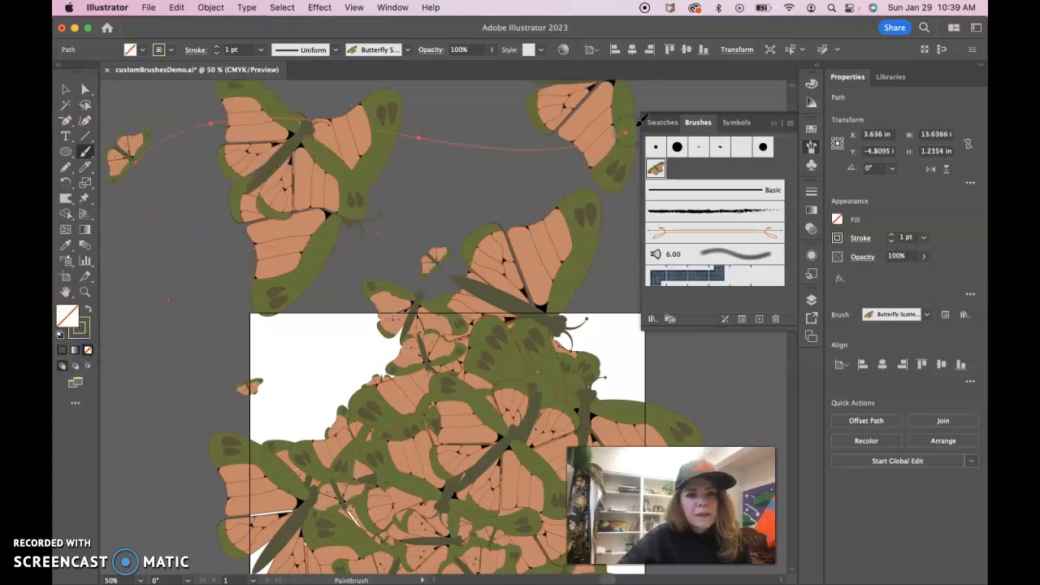
{"action": "scroll", "coordinate": [418, 173], "scroll_direction": "up", "scroll_amount": 5}
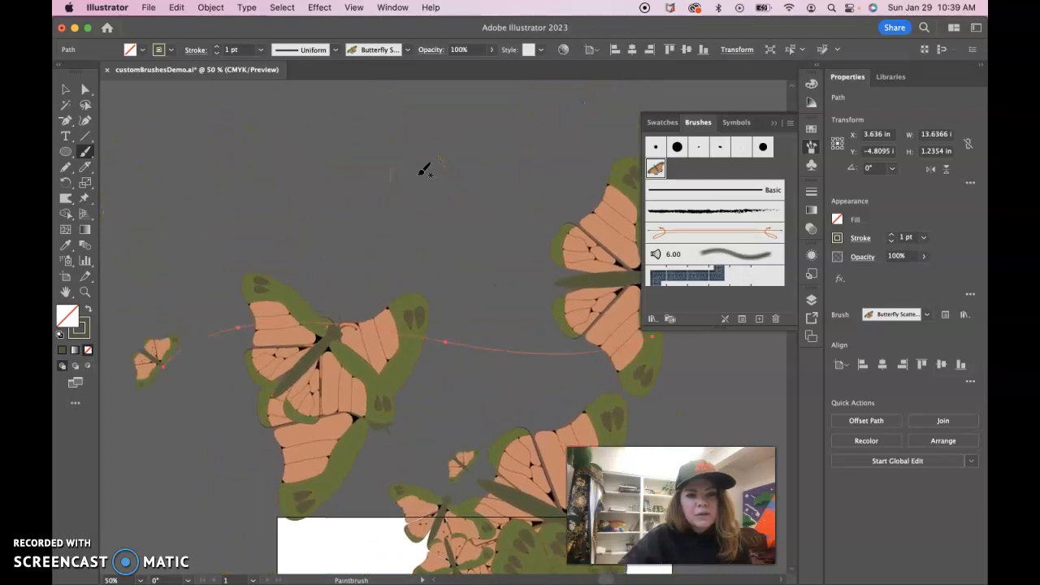
{"action": "mouse_move", "coordinate": [135, 157]}
{"action": "left_mouse_down"}
{"action": "mouse_move", "coordinate": [233, 97]}
{"action": "mouse_move", "coordinate": [442, 114]}
{"action": "mouse_move", "coordinate": [536, 105]}
{"action": "left_mouse_up"}
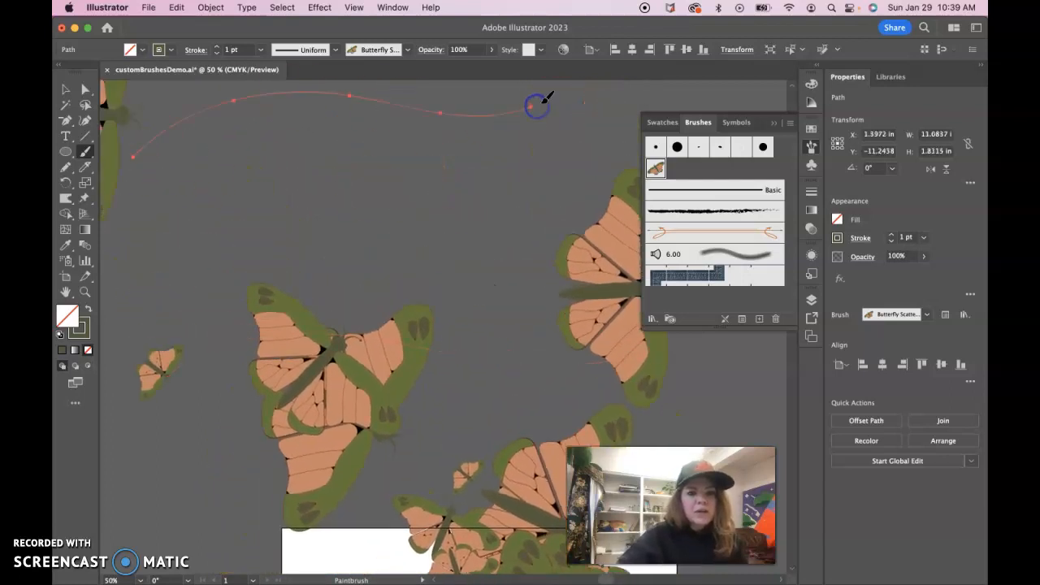
- Paint another wavy butterfly-brush stroke and switch back to the Selection tool
{"action": "scroll", "coordinate": [547, 96], "scroll_direction": "up", "scroll_amount": 10}
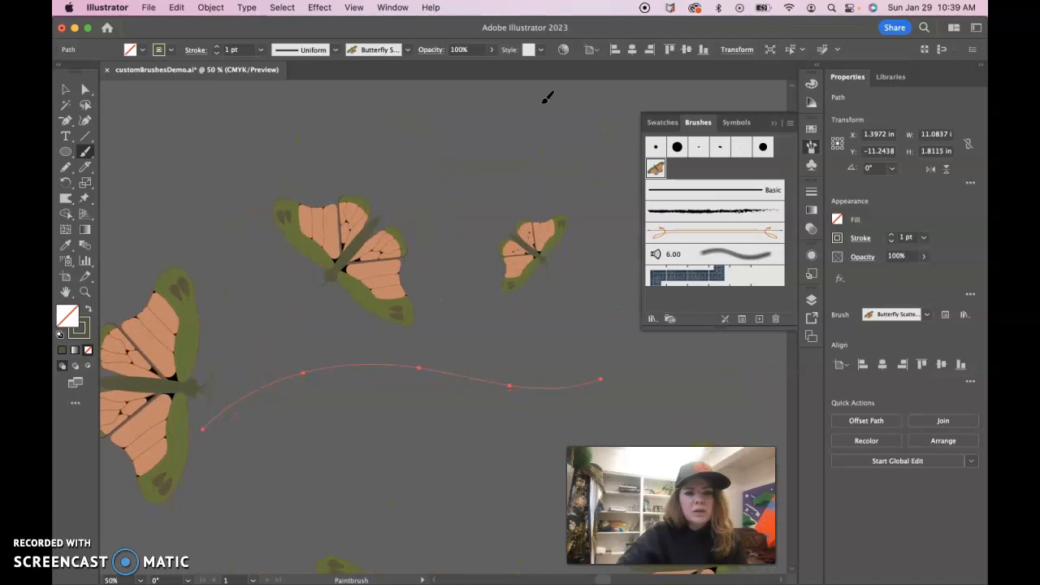
{"action": "key", "text": "super+minus"}
{"action": "key", "text": "super+minus"}
{"action": "key", "text": "super+minus"}
{"action": "left_click", "coordinate": [354, 213]}
{"action": "mouse_move", "coordinate": [224, 266]}
{"action": "left_mouse_down"}
{"action": "mouse_move", "coordinate": [406, 221]}
{"action": "mouse_move", "coordinate": [607, 234]}
{"action": "left_mouse_up"}
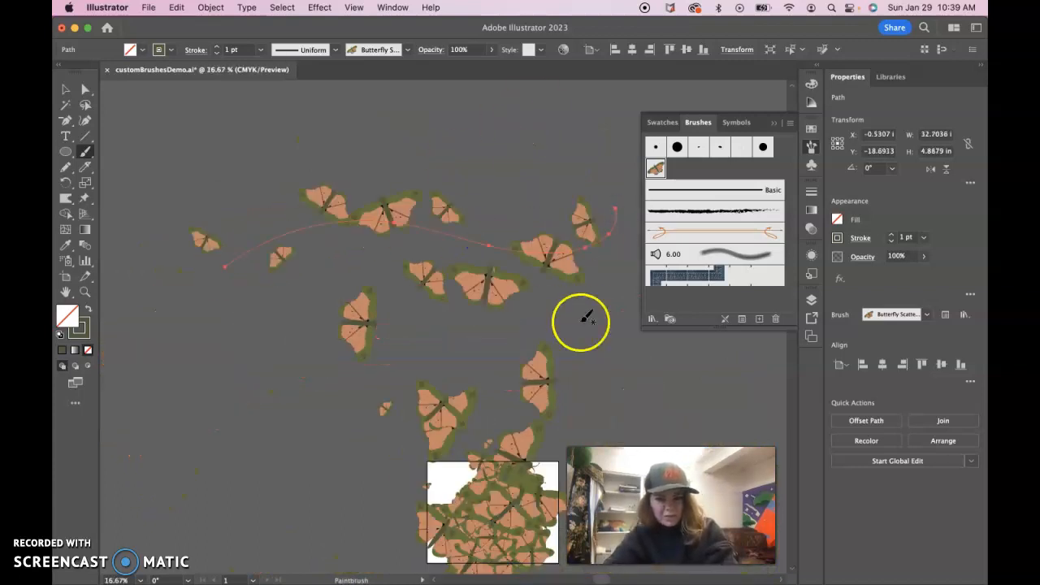
{"action": "left_click", "coordinate": [65, 90]}
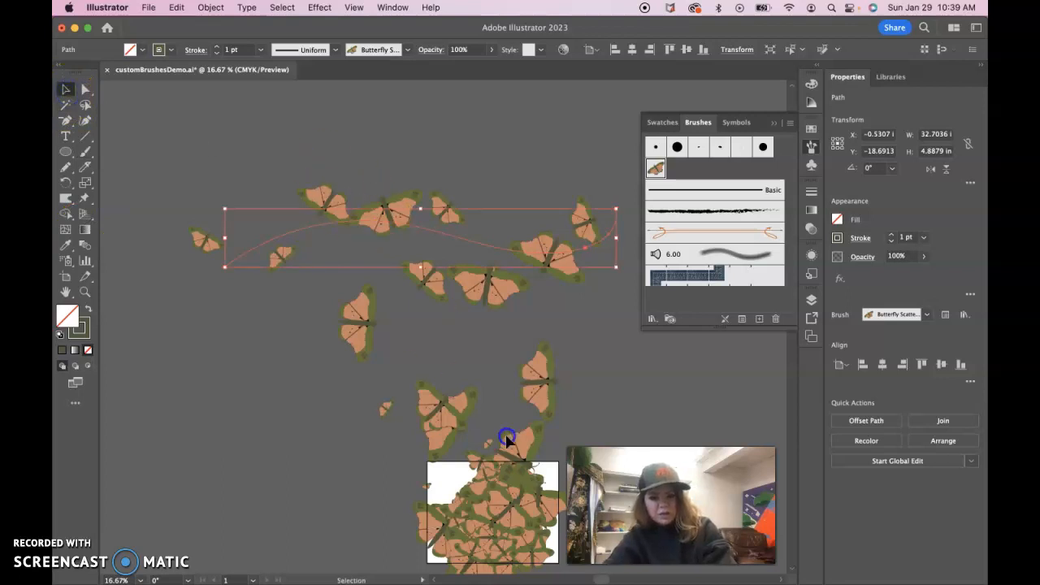
- Select all the butterfly-brush strokes and delete them, clearing the area around the artboard
{"action": "left_click_drag", "start_coordinate": [557, 578], "coordinate": [557, 579]}
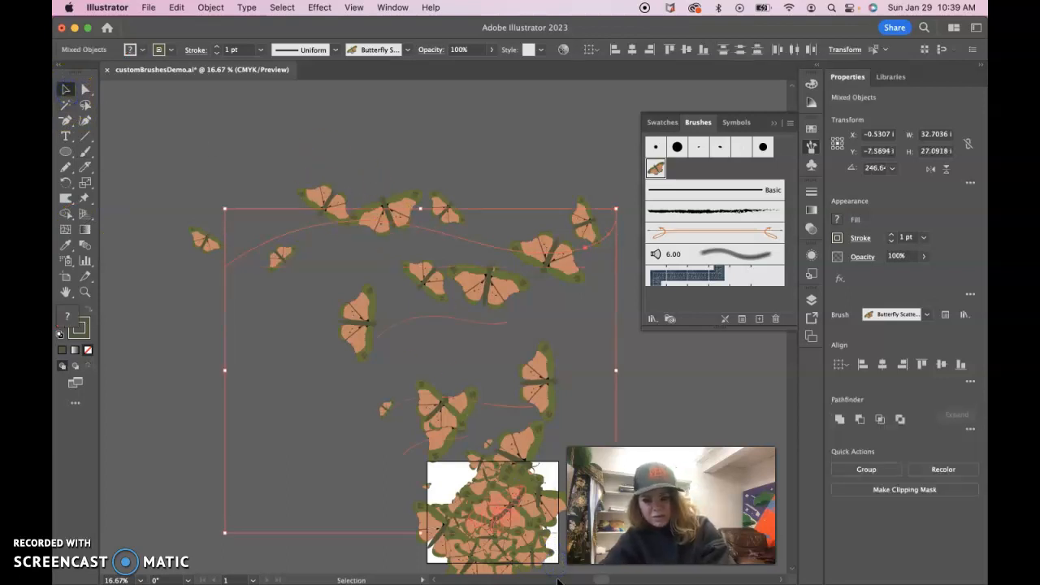
{"action": "key", "text": "Delete"}
{"action": "scroll", "coordinate": [520, 459], "scroll_direction": "down", "scroll_amount": 3}
{"action": "scroll", "coordinate": [518, 453], "scroll_direction": "down", "scroll_amount": 3}
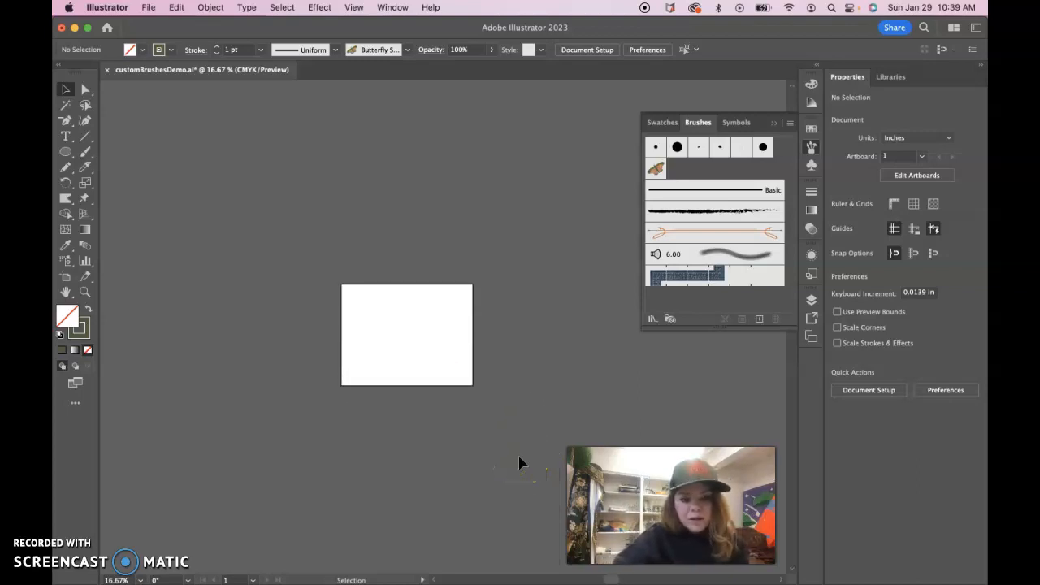
- Paint a wavy butterfly-brush stroke across the artboard with the Paintbrush tool
{"action": "left_click", "coordinate": [87, 153]}
{"action": "mouse_move", "coordinate": [370, 333]}
{"action": "left_mouse_down"}
{"action": "mouse_move", "coordinate": [263, 318]}
{"action": "mouse_move", "coordinate": [316, 290]}
{"action": "mouse_move", "coordinate": [432, 305]}
{"action": "left_mouse_up"}
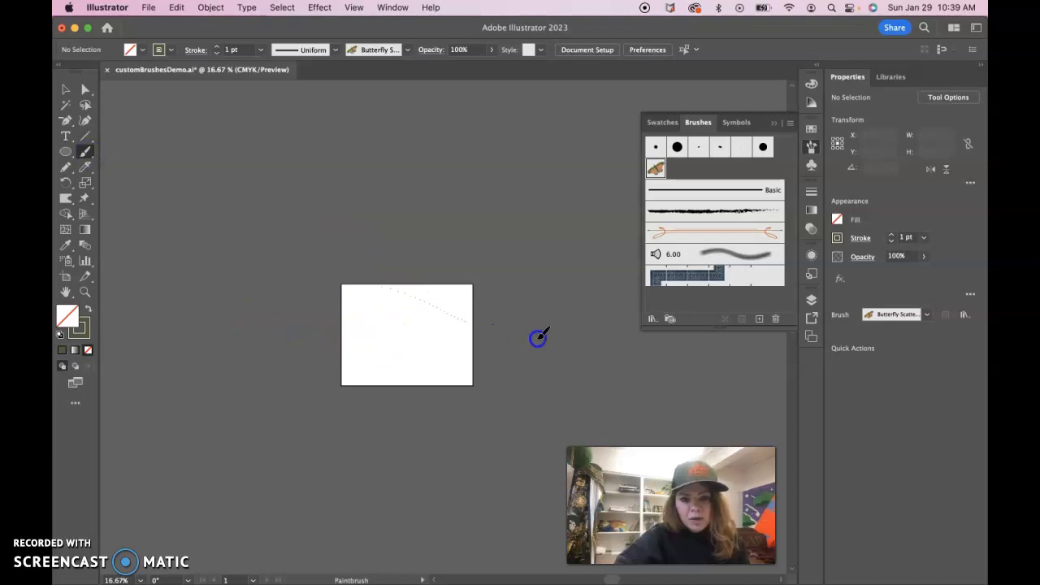
{"action": "left_click_drag", "start_coordinate": [627, 309], "coordinate": [625, 311]}
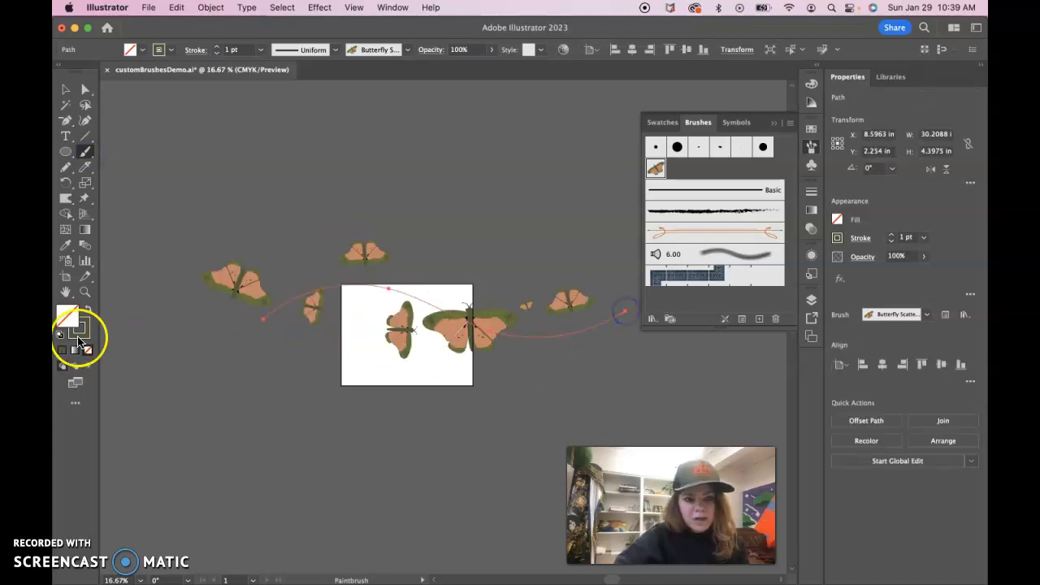
{"action": "left_click", "coordinate": [84, 332]}
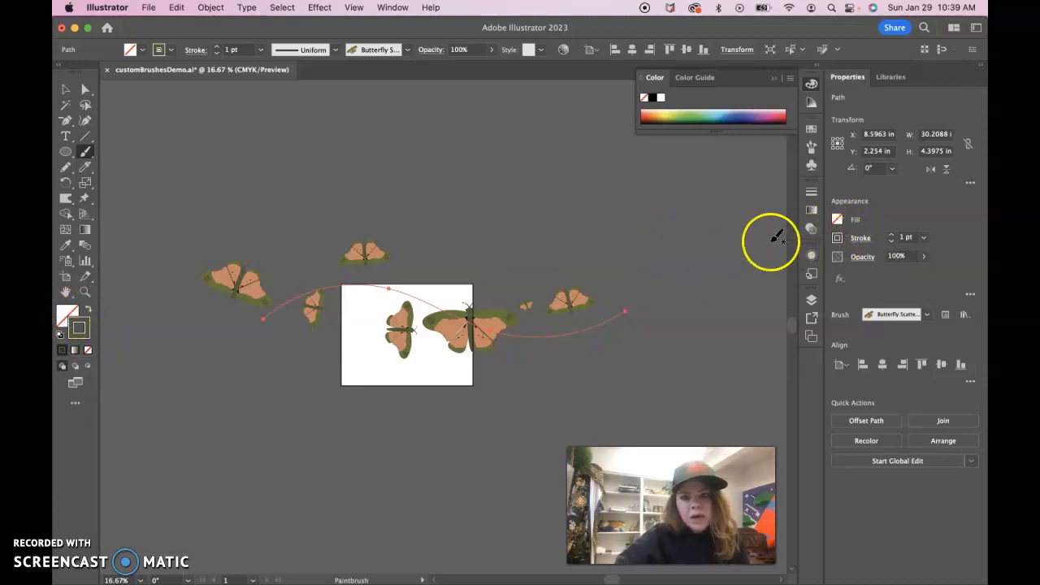
{"action": "left_click", "coordinate": [837, 238]}
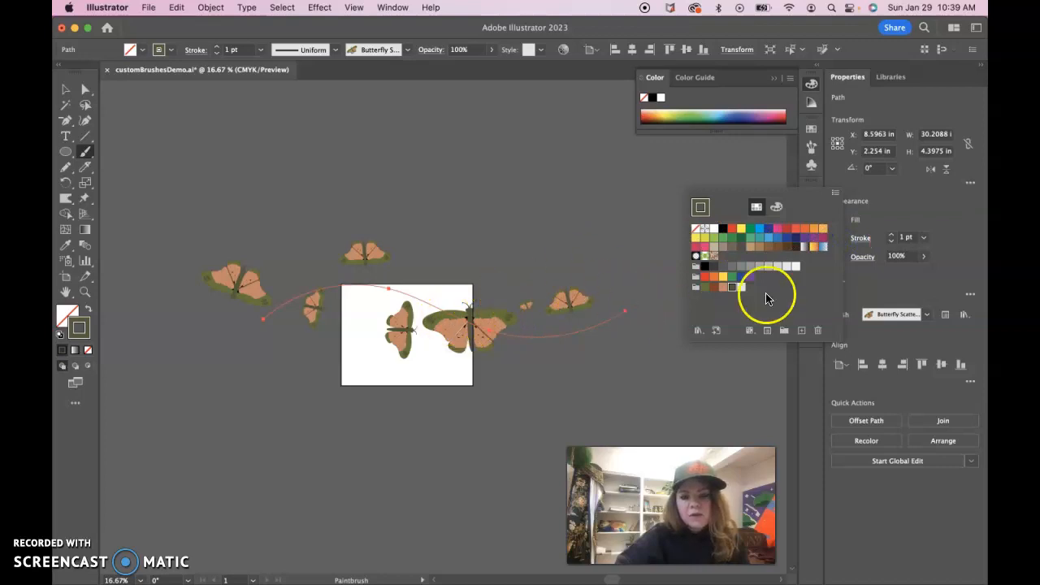
{"action": "left_click", "coordinate": [860, 208]}
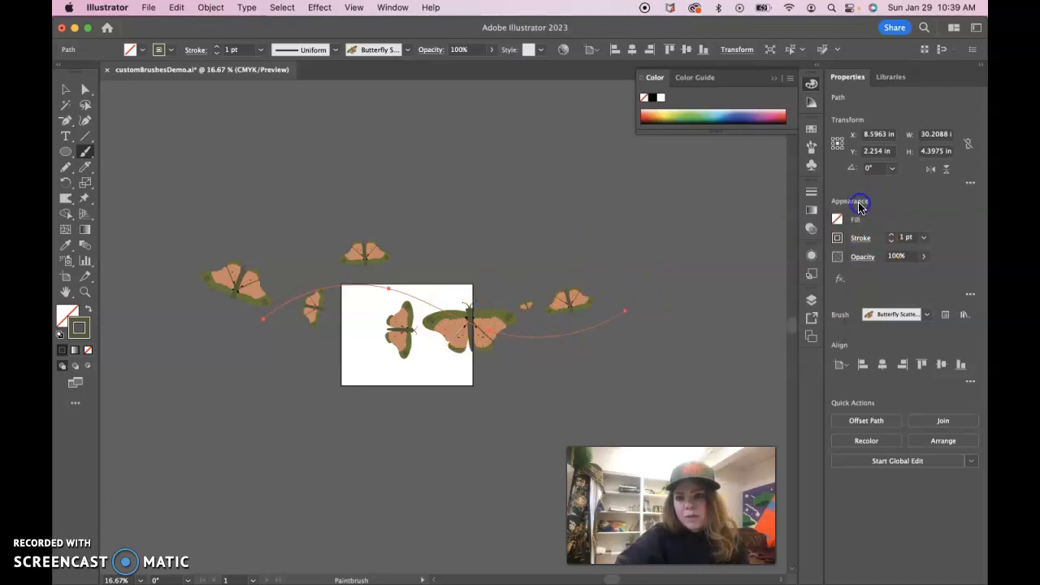
{"action": "left_click", "coordinate": [811, 147]}
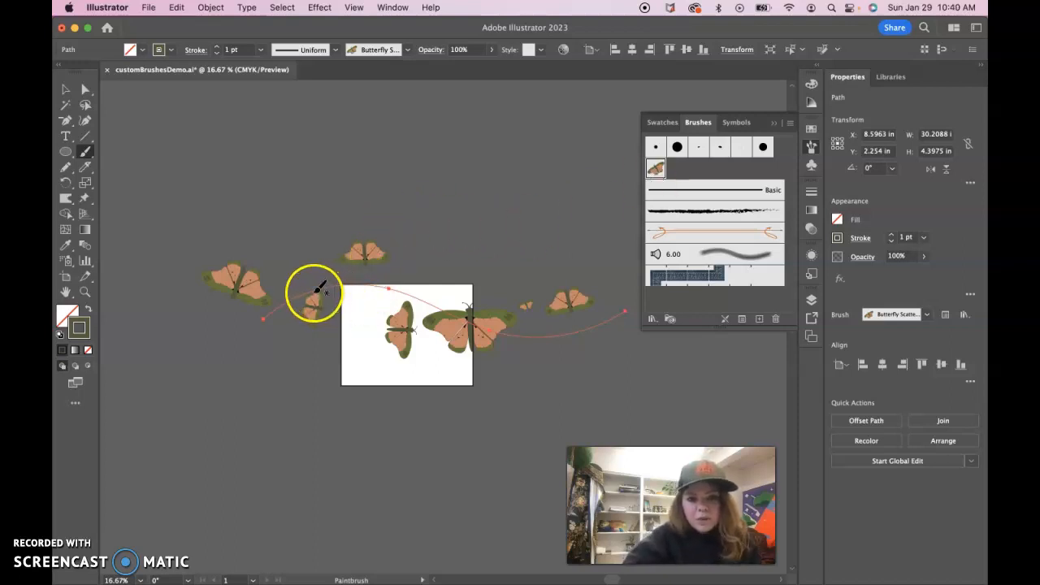
{"action": "left_click", "coordinate": [66, 90]}
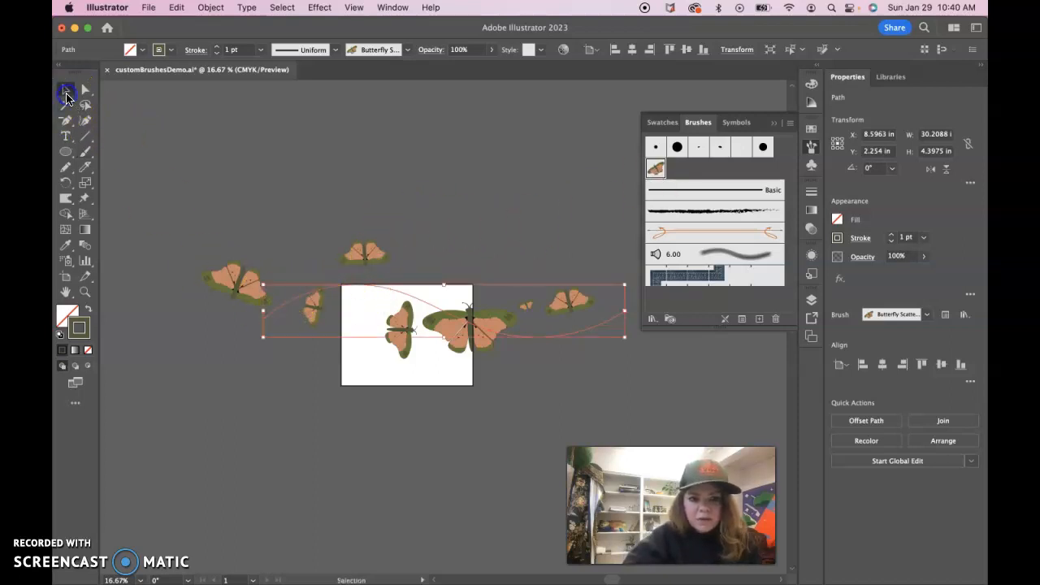
{"action": "double_click", "coordinate": [282, 308]}
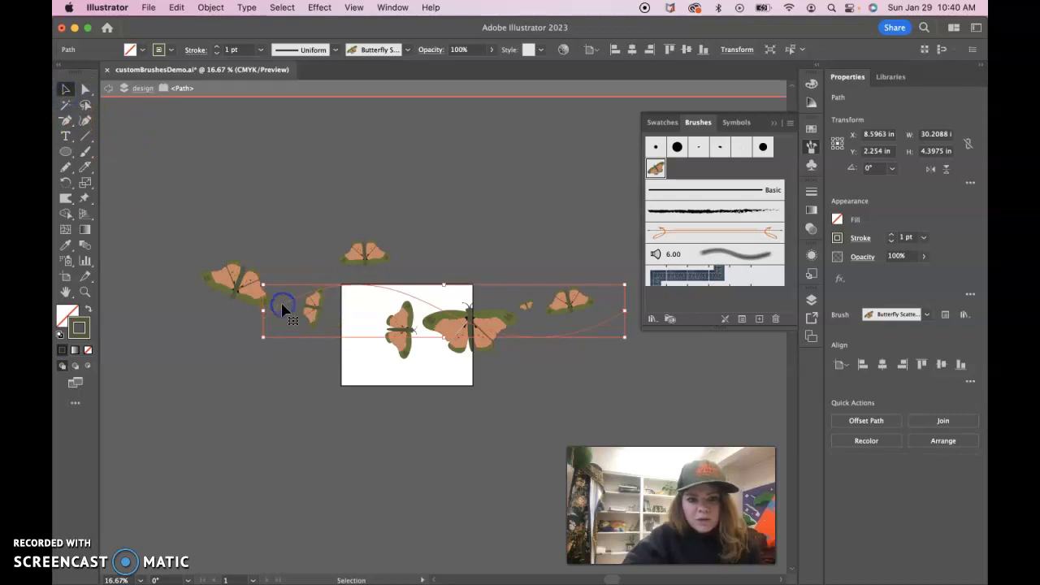
{"action": "left_click", "coordinate": [108, 88]}
{"action": "left_click", "coordinate": [108, 88]}
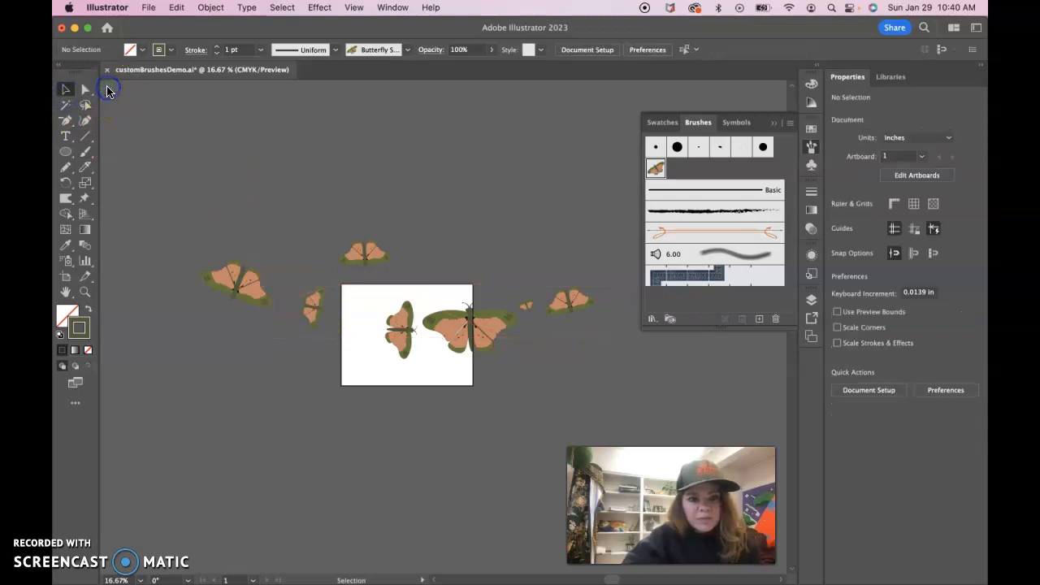
{"action": "left_click", "coordinate": [479, 406]}
- Open the Butterfly Scatter Brush options with preview on and set the minimum size 17%, spacing 22% and scatter −114%
{"action": "double_click", "coordinate": [656, 167]}
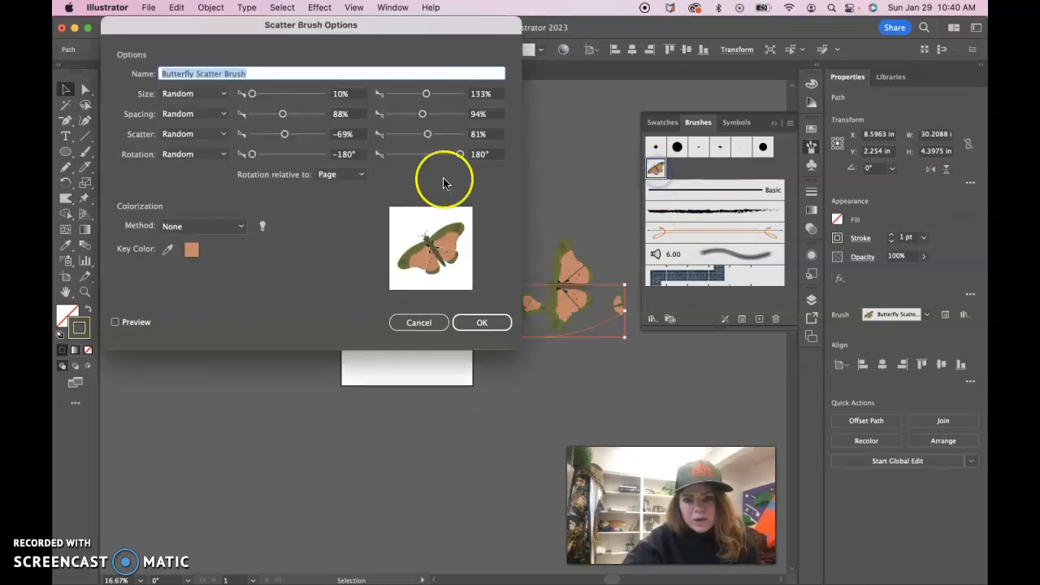
{"action": "mouse_move", "coordinate": [374, 26]}
{"action": "left_mouse_down"}
{"action": "mouse_move", "coordinate": [954, 62]}
{"action": "mouse_move", "coordinate": [845, 26]}
{"action": "mouse_move", "coordinate": [888, 18]}
{"action": "left_mouse_up"}
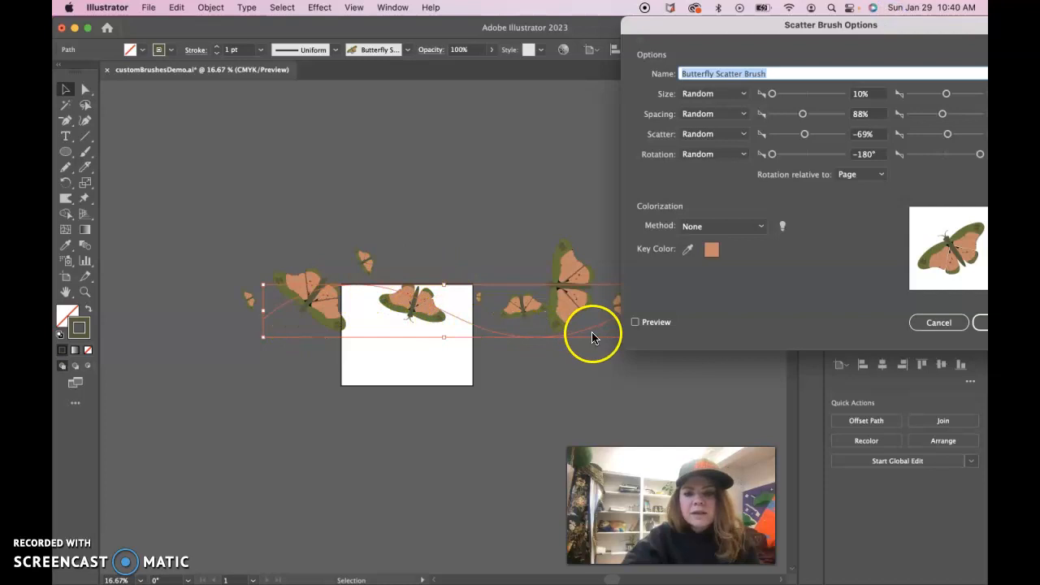
{"action": "mouse_move", "coordinate": [708, 26]}
{"action": "left_mouse_down"}
{"action": "mouse_move", "coordinate": [280, 191]}
{"action": "mouse_move", "coordinate": [171, 192]}
{"action": "left_mouse_up"}
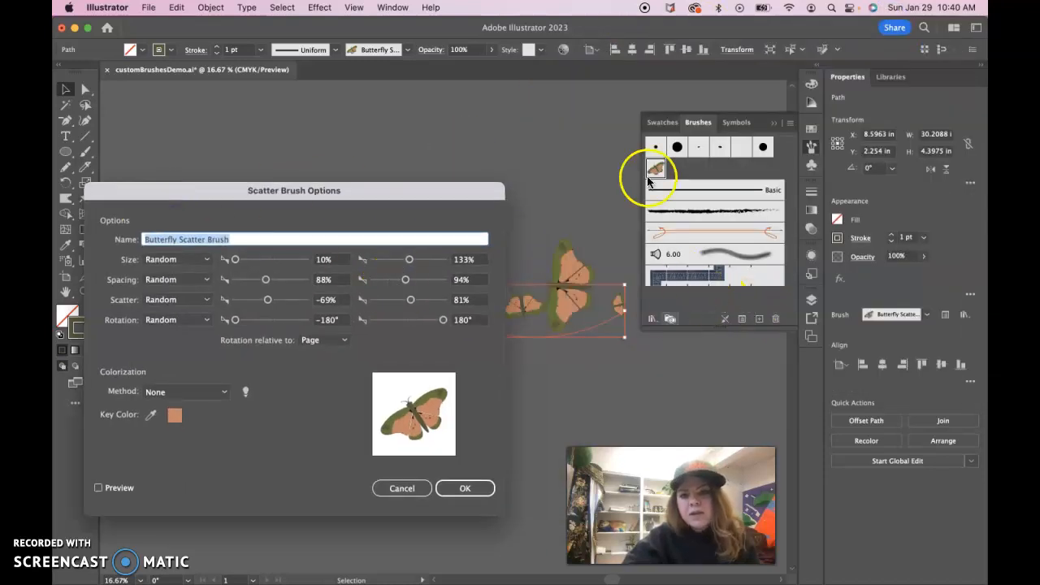
{"action": "left_click_drag", "start_coordinate": [407, 190], "coordinate": [709, 88]}
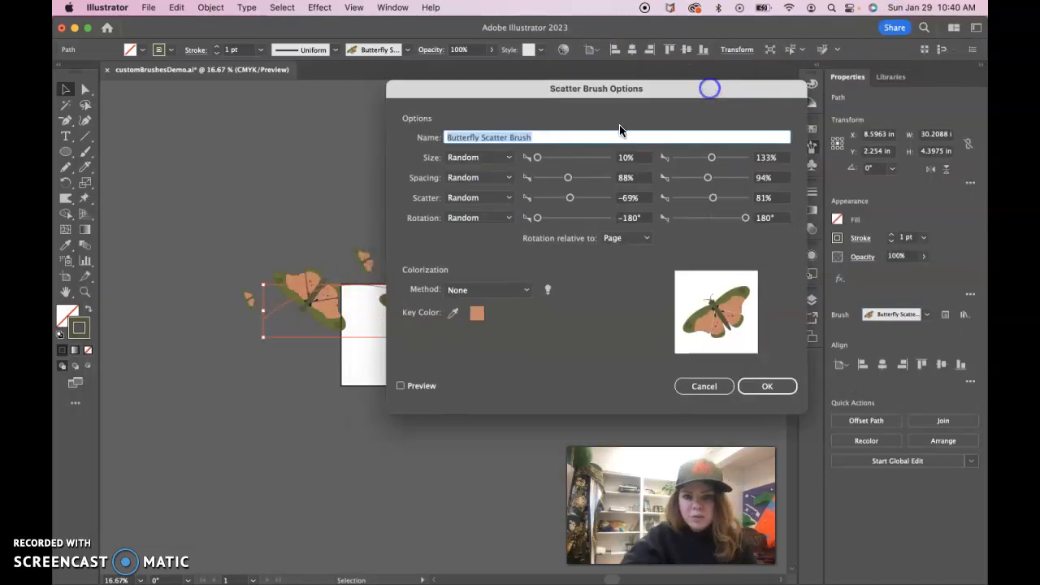
{"action": "left_click_drag", "start_coordinate": [522, 94], "coordinate": [741, 80]}
{"action": "left_click", "coordinate": [758, 145]}
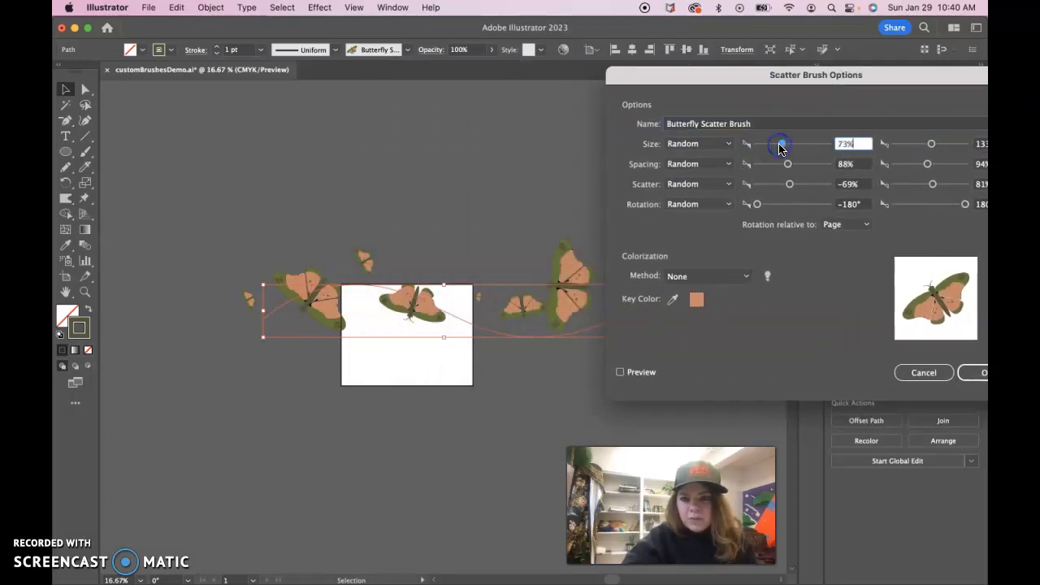
{"action": "left_click_drag", "start_coordinate": [787, 166], "coordinate": [801, 168]}
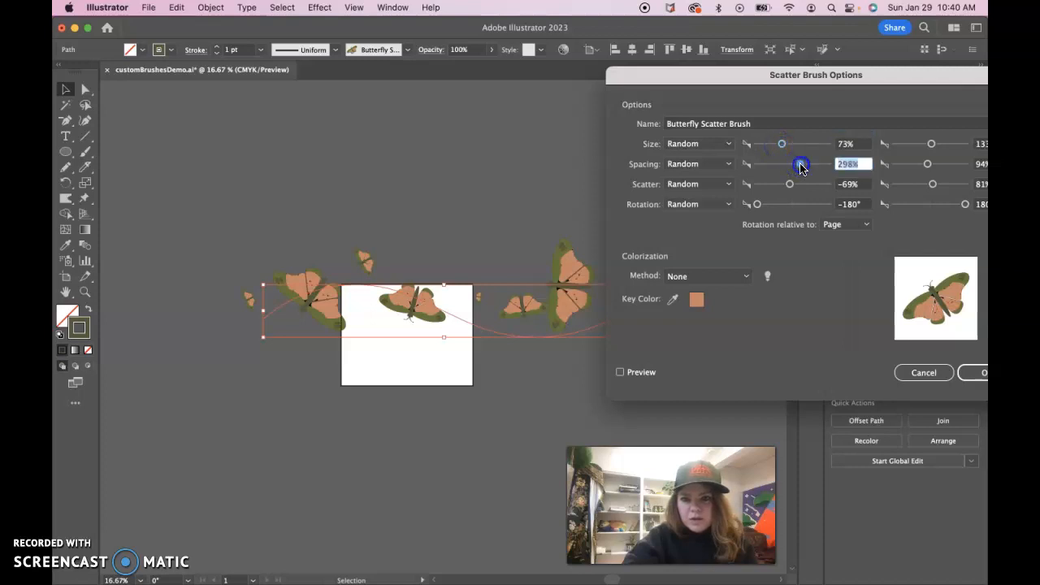
{"action": "left_click", "coordinate": [620, 373]}
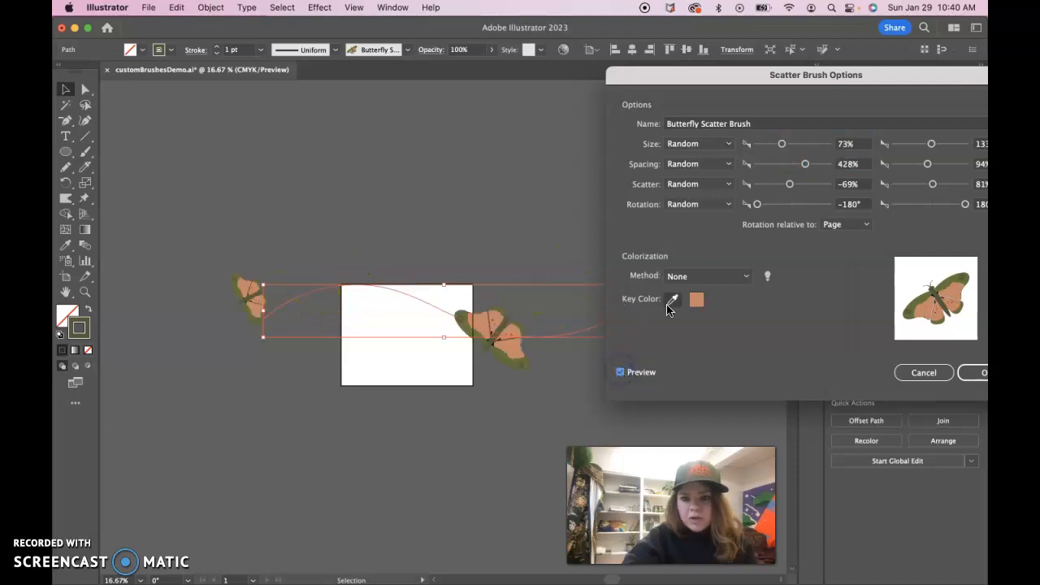
{"action": "left_click_drag", "start_coordinate": [782, 144], "coordinate": [792, 191]}
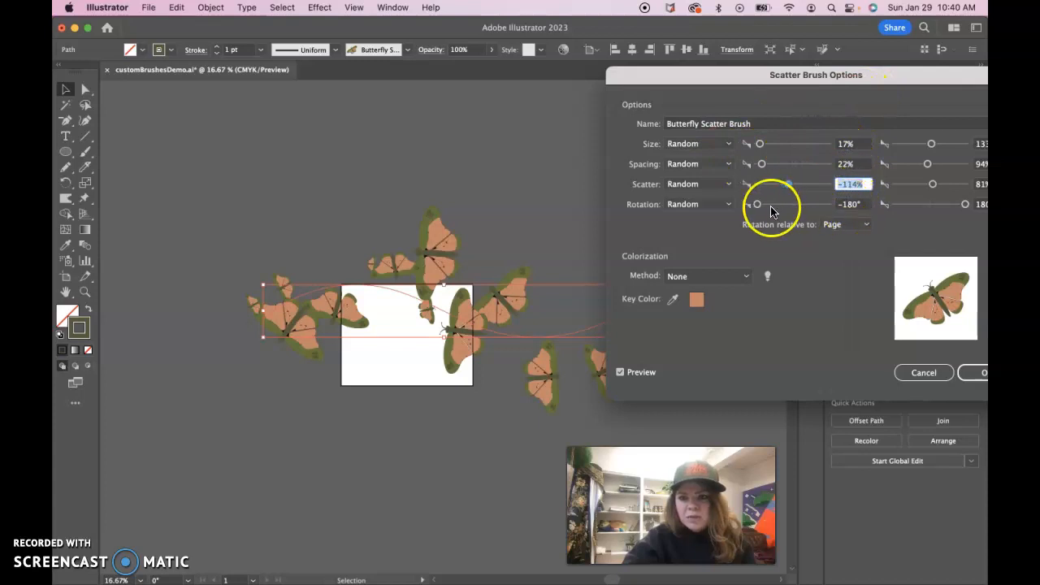
{"action": "mouse_move", "coordinate": [756, 207]}
{"action": "left_mouse_down"}
{"action": "mouse_move", "coordinate": [778, 208]}
{"action": "mouse_move", "coordinate": [756, 208]}
{"action": "left_mouse_up"}
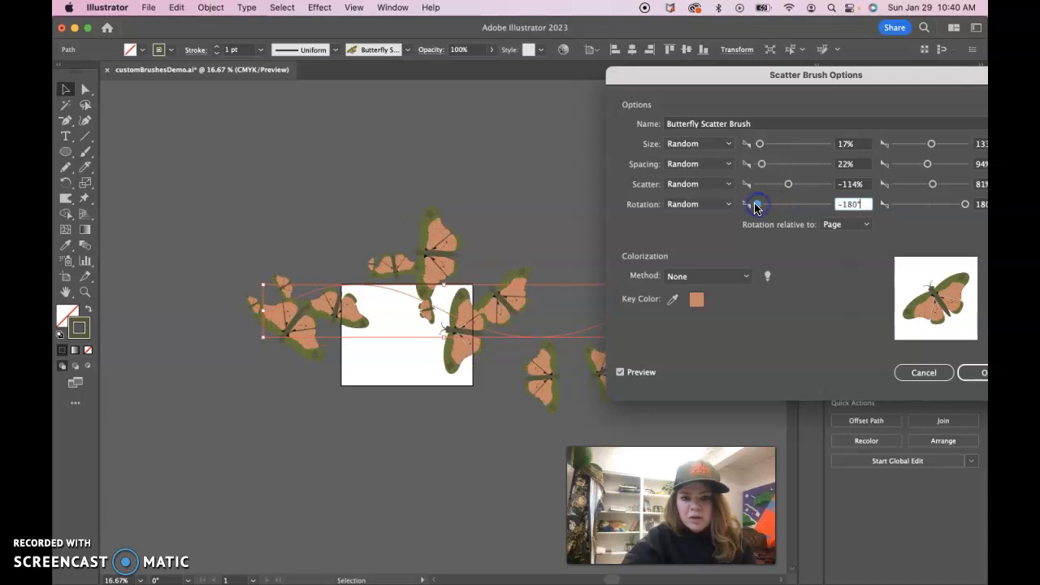
- Set the brush's maximum size to 120%, spacing to 80% and scatter to 32%, then confirm the options
{"action": "mouse_move", "coordinate": [766, 77]}
{"action": "left_mouse_down"}
{"action": "mouse_move", "coordinate": [602, 77]}
{"action": "mouse_move", "coordinate": [559, 93]}
{"action": "mouse_move", "coordinate": [64, 168]}
{"action": "mouse_move", "coordinate": [60, 156]}
{"action": "left_mouse_up"}
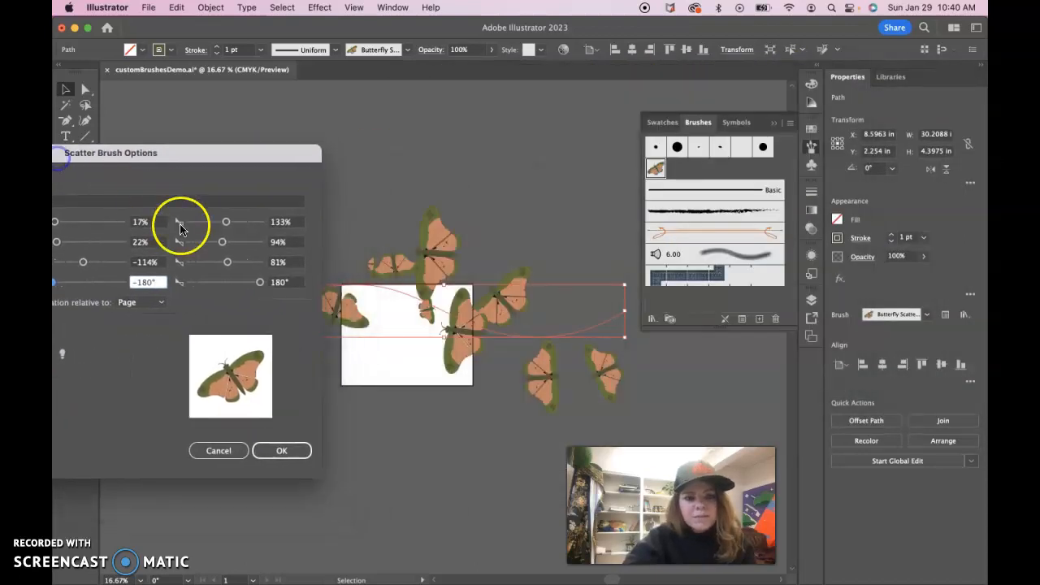
{"action": "left_click_drag", "start_coordinate": [226, 223], "coordinate": [227, 269]}
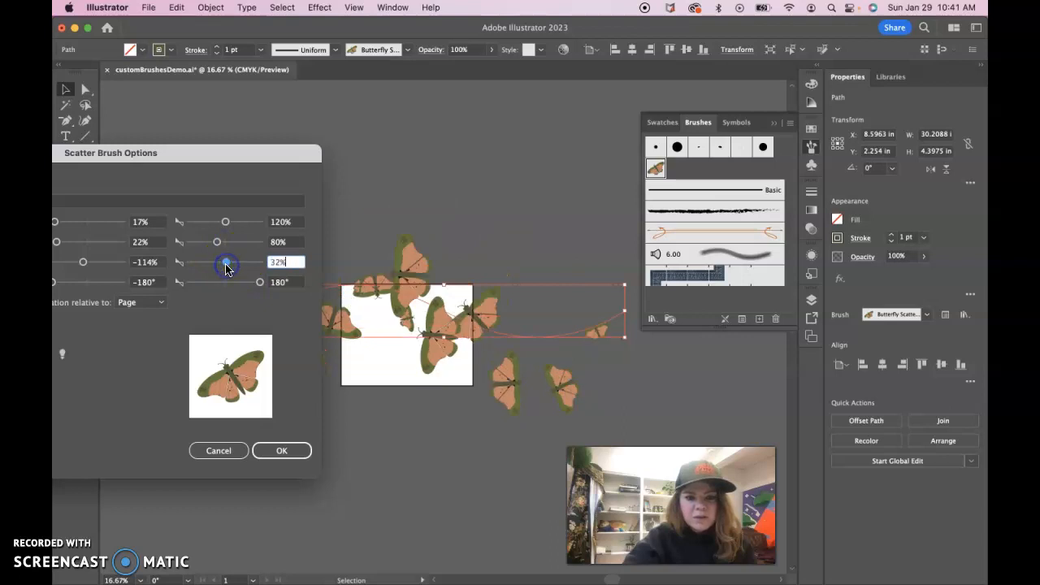
{"action": "left_click_drag", "start_coordinate": [214, 155], "coordinate": [517, 96]}
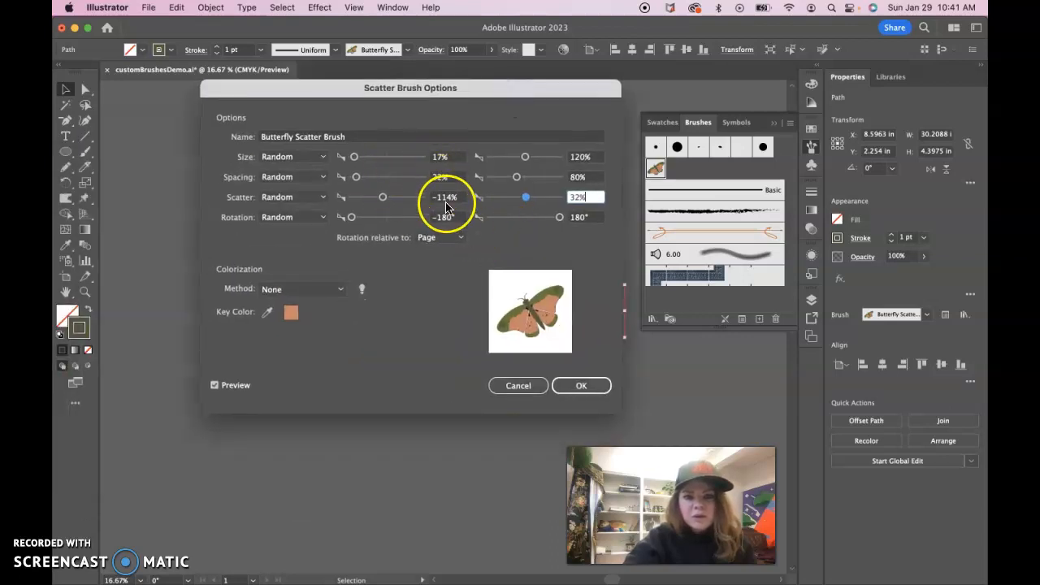
{"action": "mouse_move", "coordinate": [432, 86]}
{"action": "left_mouse_down"}
{"action": "mouse_move", "coordinate": [792, 95]}
{"action": "mouse_move", "coordinate": [821, 79]}
{"action": "mouse_move", "coordinate": [786, 67]}
{"action": "left_mouse_up"}
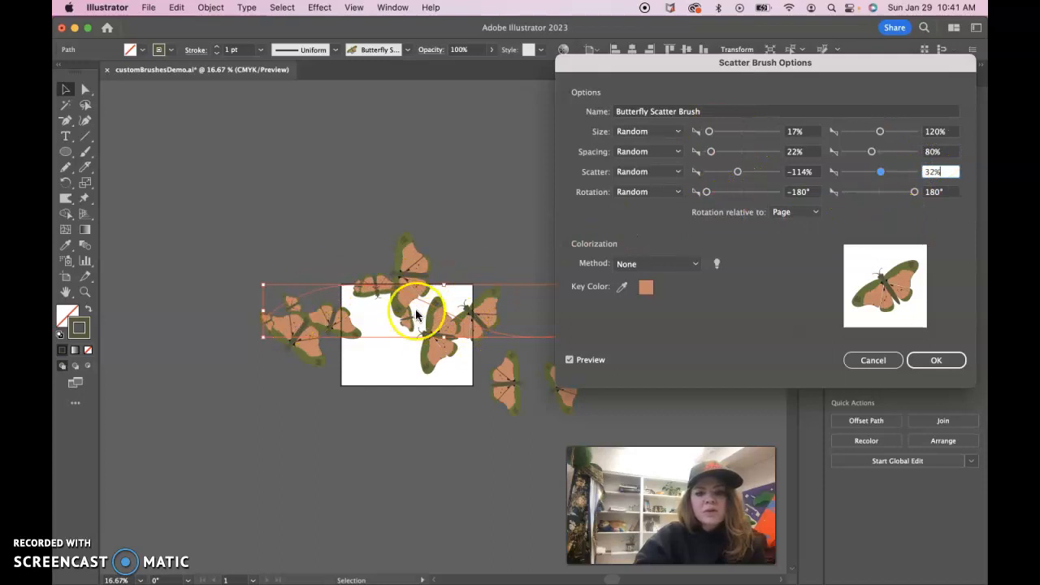
{"action": "mouse_move", "coordinate": [648, 65]}
{"action": "left_mouse_down"}
{"action": "mouse_move", "coordinate": [882, 63]}
{"action": "mouse_move", "coordinate": [529, 41]}
{"action": "left_mouse_up"}
{"action": "left_click", "coordinate": [810, 339]}
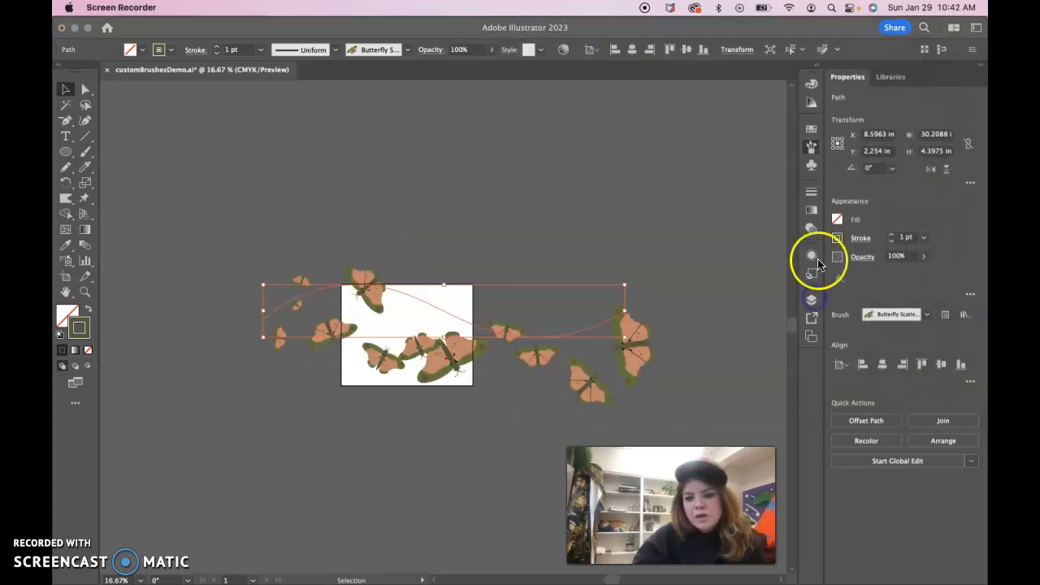
- Reopen the Butterfly Scatter Brush options, confirm them and apply the changes to existing strokes, then deselect
{"action": "left_click", "coordinate": [811, 147]}
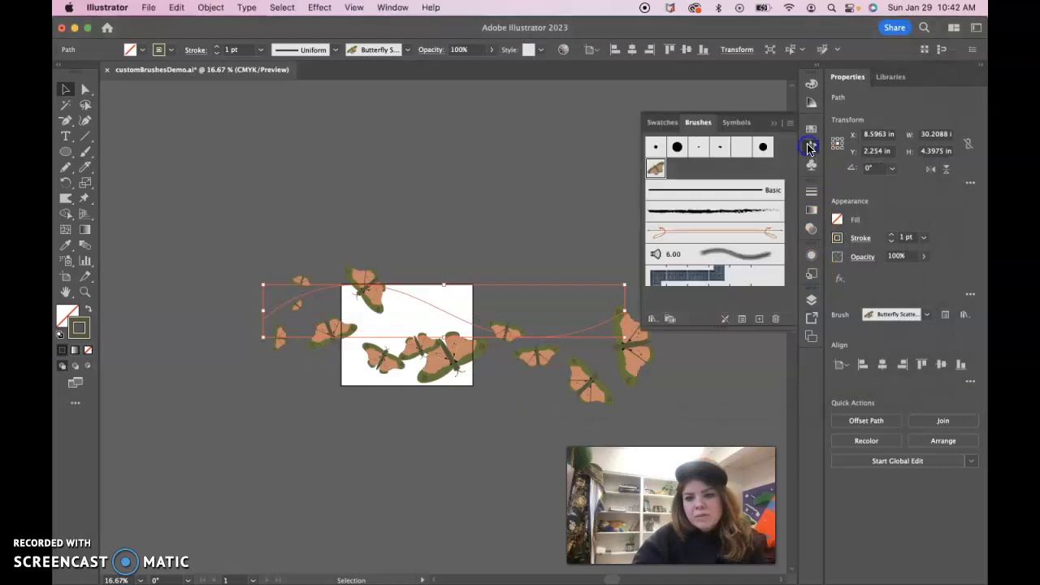
{"action": "left_click", "coordinate": [653, 171]}
{"action": "double_click", "coordinate": [655, 171]}
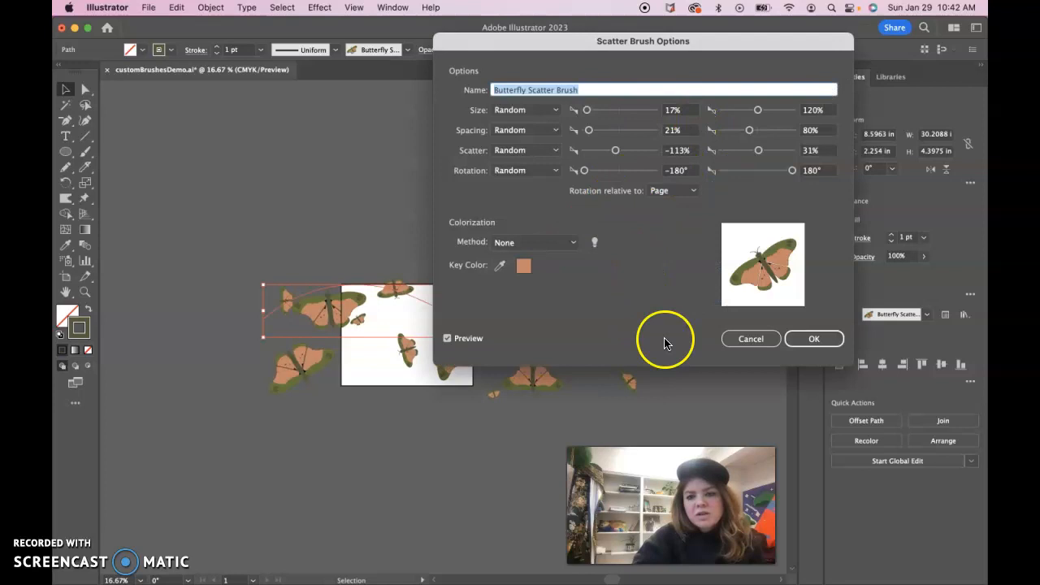
{"action": "left_click", "coordinate": [816, 339]}
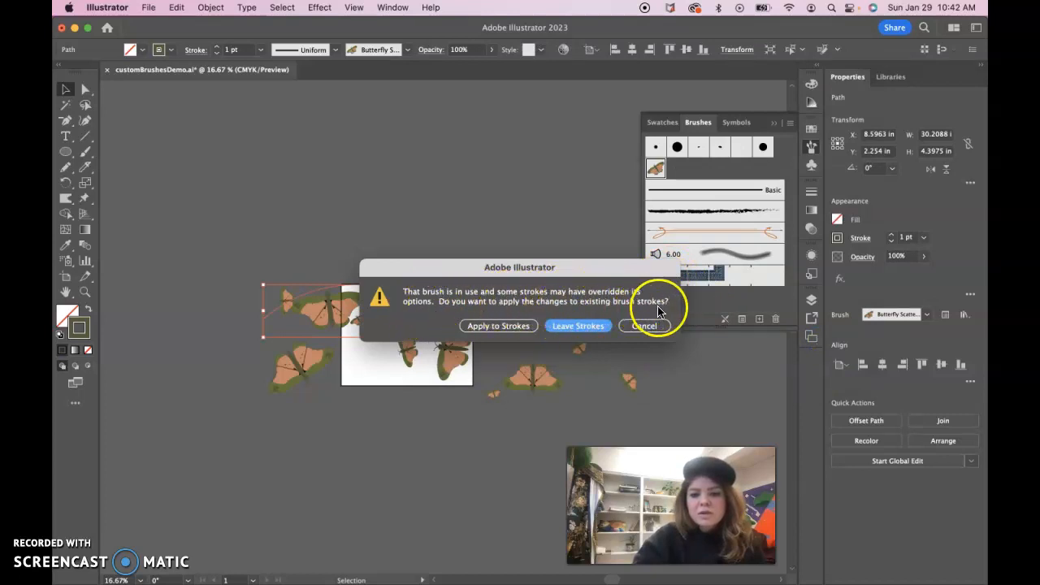
{"action": "left_click", "coordinate": [506, 328]}
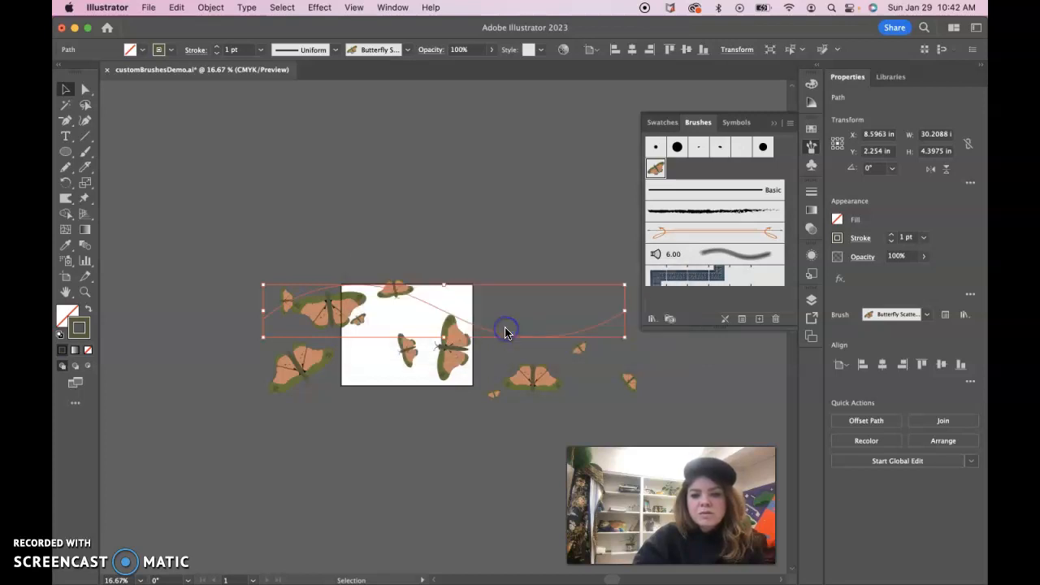
{"action": "left_click", "coordinate": [642, 406]}
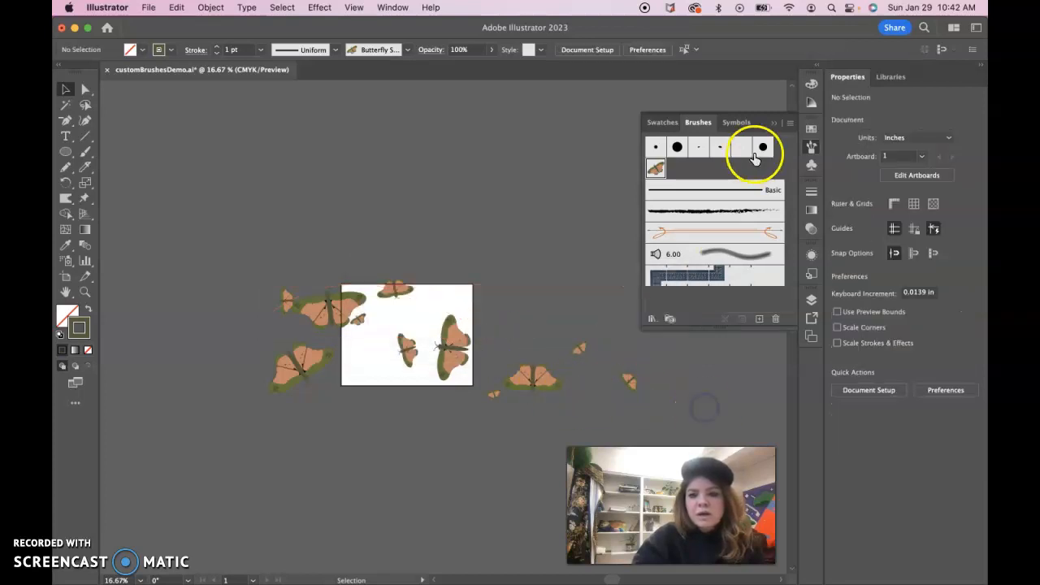
- Collapse the Brushes panel and drag the butterfly stroke up over the artboard's top edge
{"action": "left_click", "coordinate": [773, 123]}
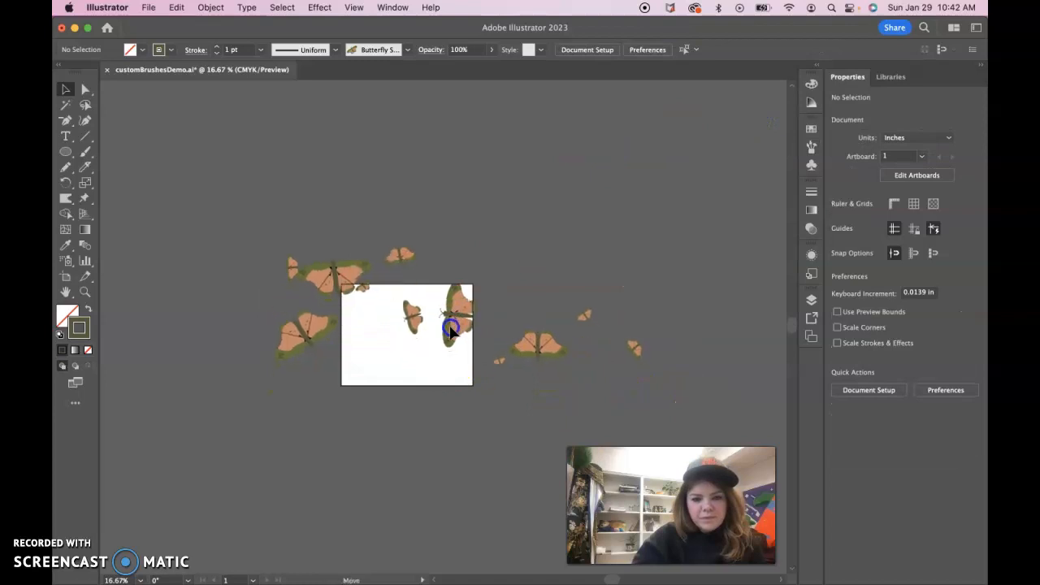
{"action": "left_click", "coordinate": [621, 278]}
{"action": "left_click_drag", "start_coordinate": [608, 257], "coordinate": [689, 237]}
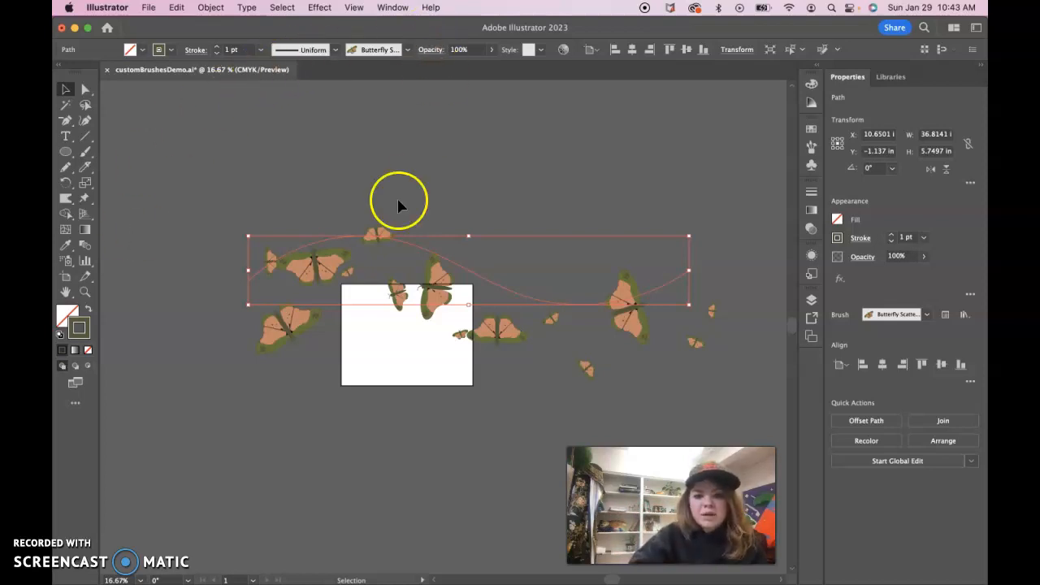
{"action": "left_click", "coordinate": [672, 235]}
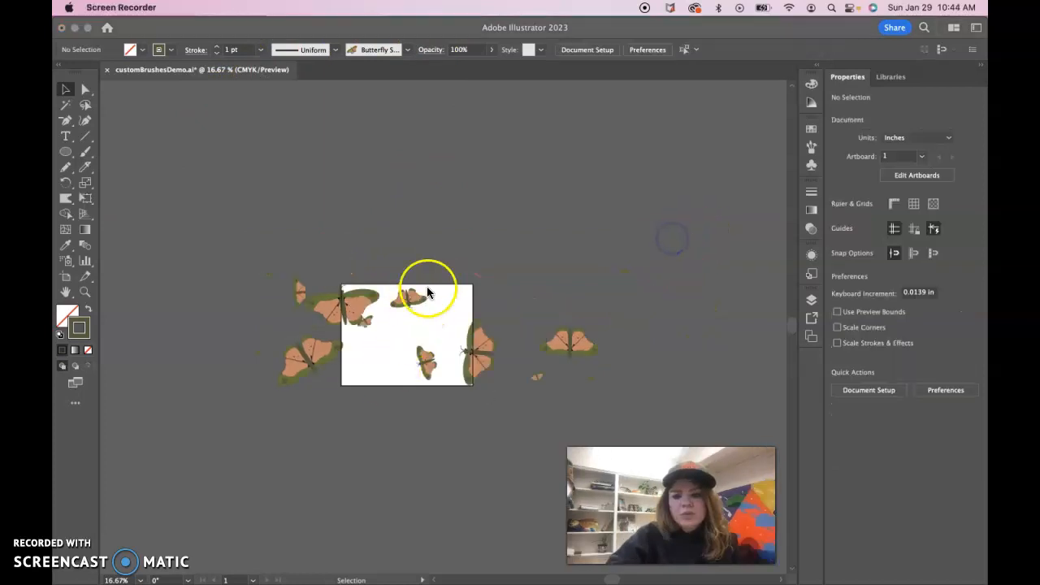
- Drag a butterfly stroke from the artboard's right side upward above the artboard
{"action": "left_click", "coordinate": [468, 368]}
{"action": "left_click", "coordinate": [479, 357]}
{"action": "left_click_drag", "start_coordinate": [468, 351], "coordinate": [481, 246]}
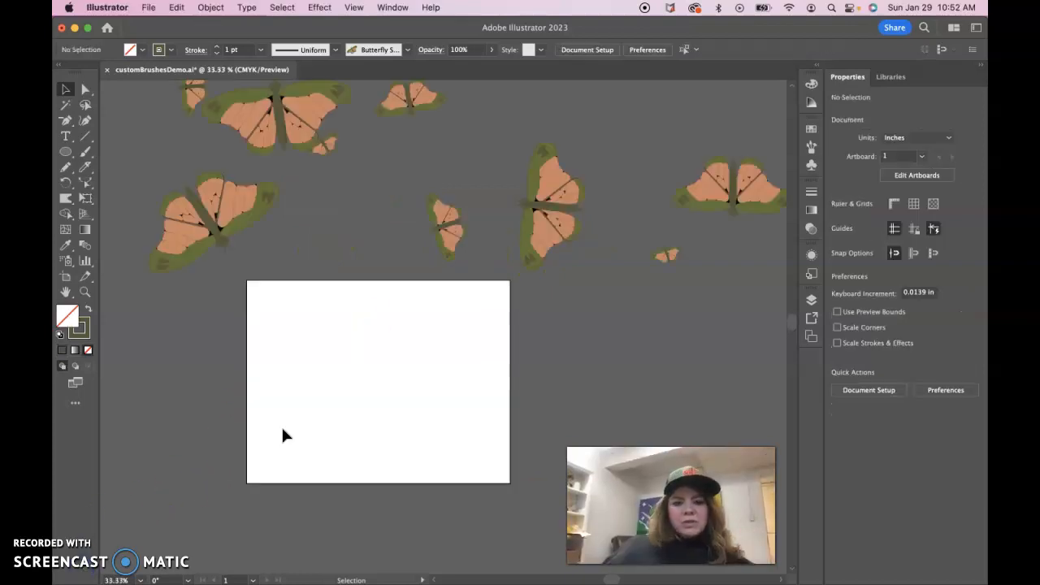
{"action": "left_click", "coordinate": [431, 252]}
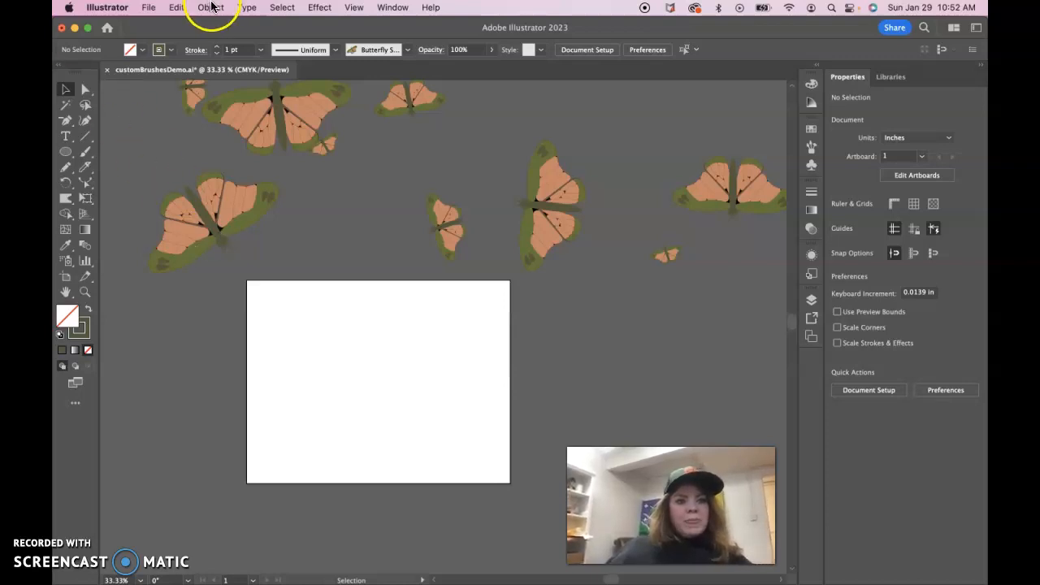
- Paint a single short stroke on the artboard with the Butterfly Scatter Brush using the Paintbrush tool
{"action": "left_click", "coordinate": [86, 151]}
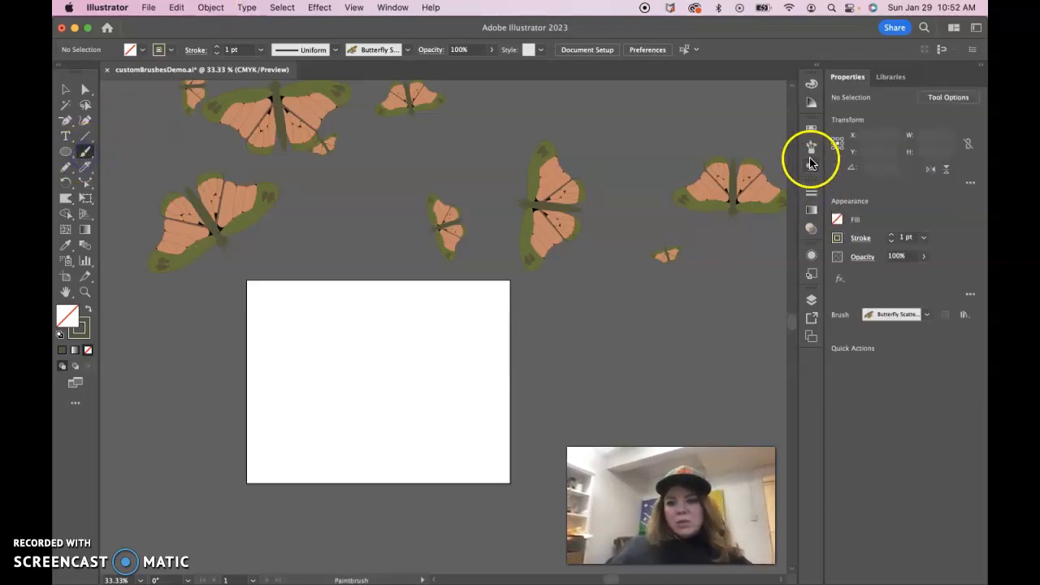
{"action": "left_click", "coordinate": [811, 148]}
{"action": "left_click", "coordinate": [657, 171]}
{"action": "left_click_drag", "start_coordinate": [336, 376], "coordinate": [330, 383]}
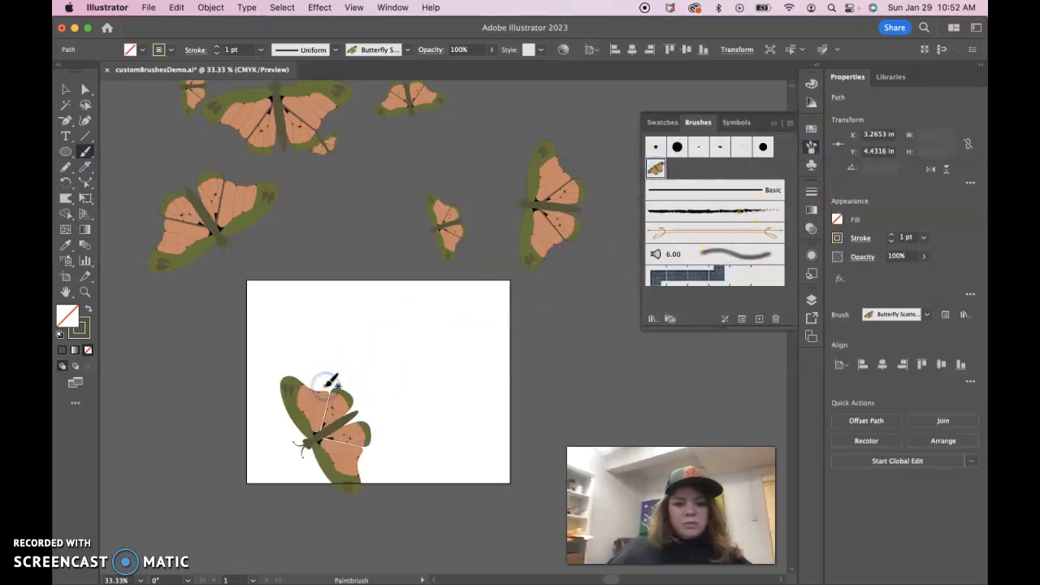
- Select the new butterfly stroke and expand its appearance into editable artwork
{"action": "left_click", "coordinate": [65, 89]}
{"action": "left_click", "coordinate": [315, 396]}
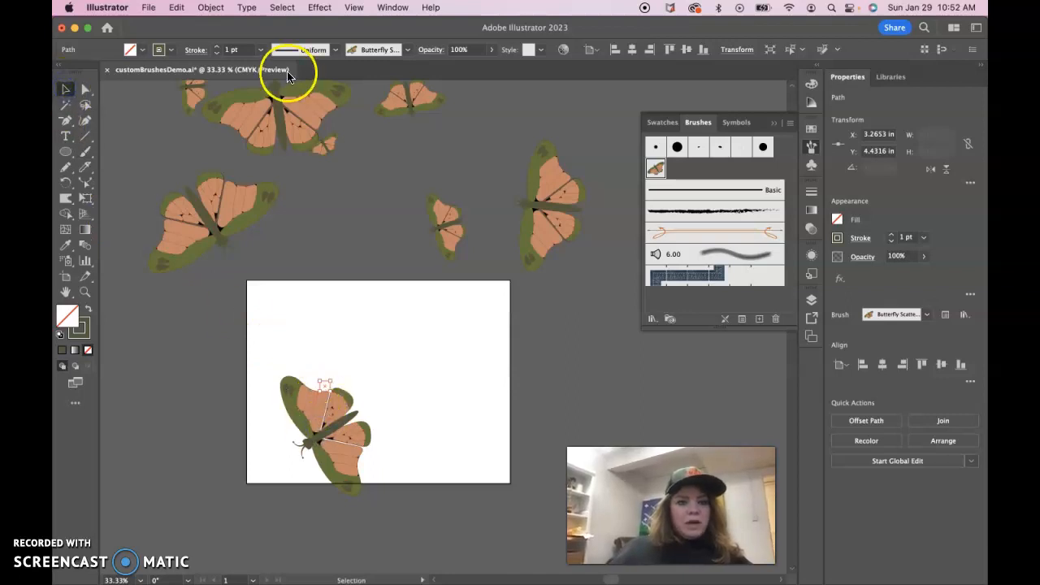
{"action": "left_click", "coordinate": [210, 8]}
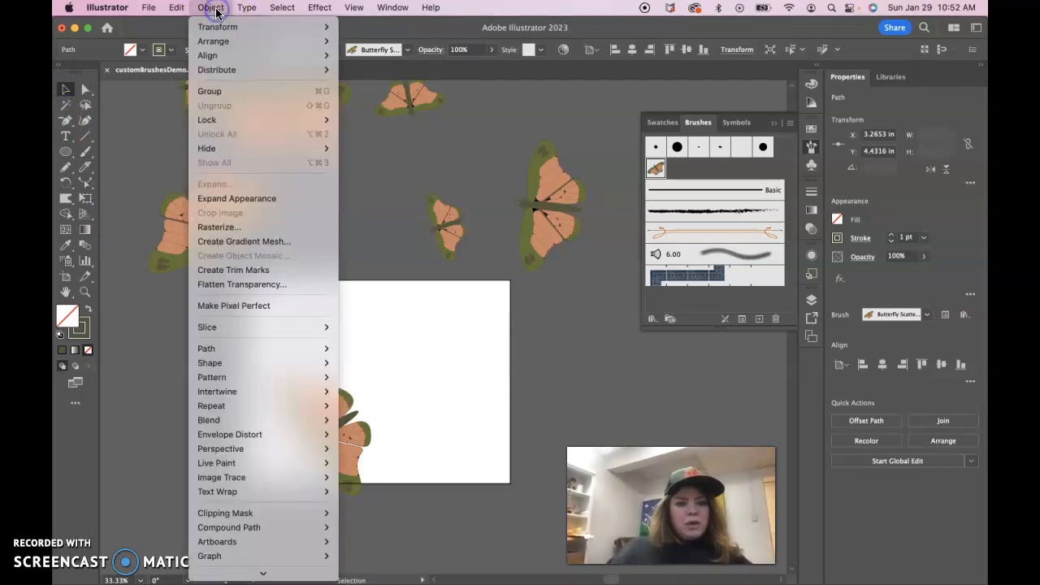
{"action": "left_click", "coordinate": [248, 200]}
- Rotate the expanded butterfly so it sits level and move it to the middle of the artboard
{"action": "left_click_drag", "start_coordinate": [314, 371], "coordinate": [358, 516]}
{"action": "left_click_drag", "start_coordinate": [346, 448], "coordinate": [360, 388]}
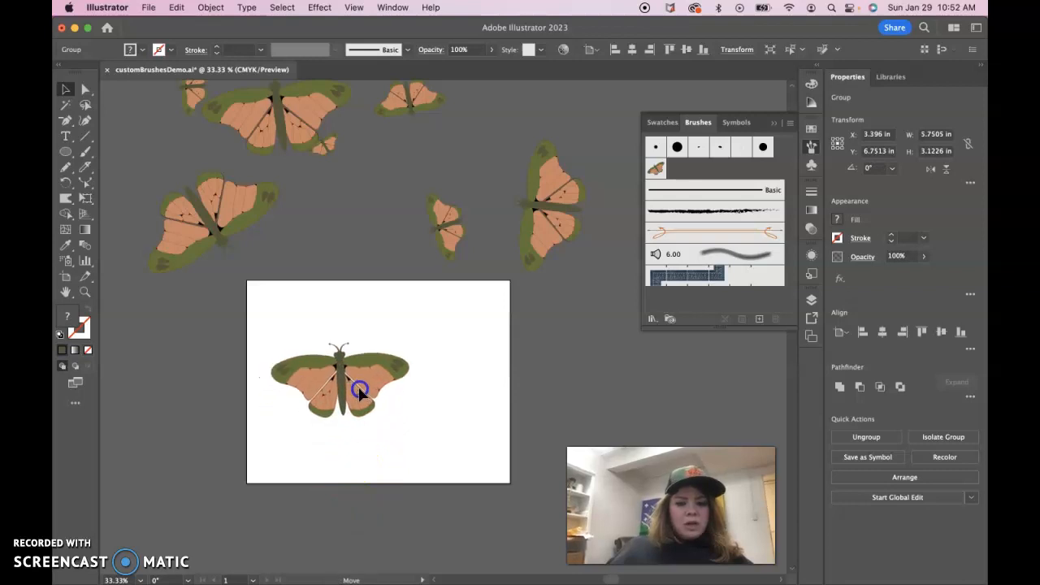
{"action": "left_click_drag", "start_coordinate": [414, 420], "coordinate": [416, 422]}
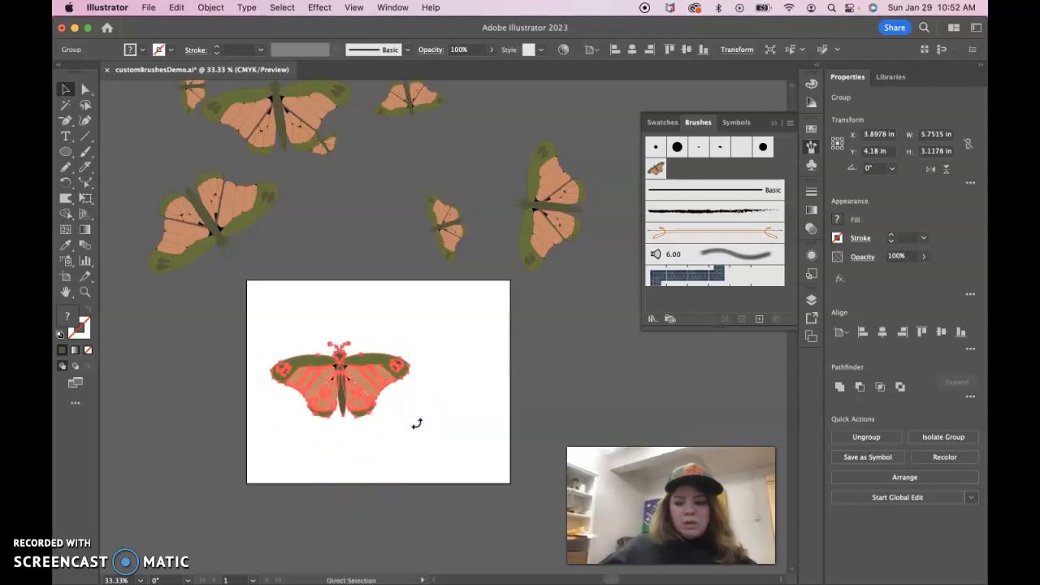
- Zoom in on the butterfly, select its group and ungroup it, then deselect
{"action": "key", "text": "super+equal"}
{"action": "key", "text": "super+equal"}
{"action": "left_click", "coordinate": [458, 369]}
{"action": "left_click", "coordinate": [774, 122]}
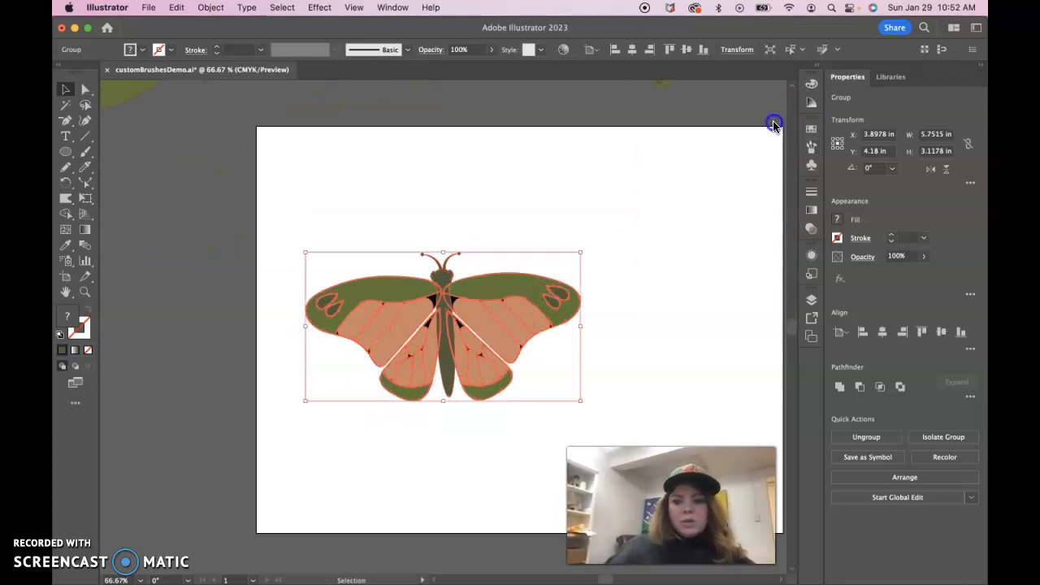
{"action": "key", "text": "super+equal"}
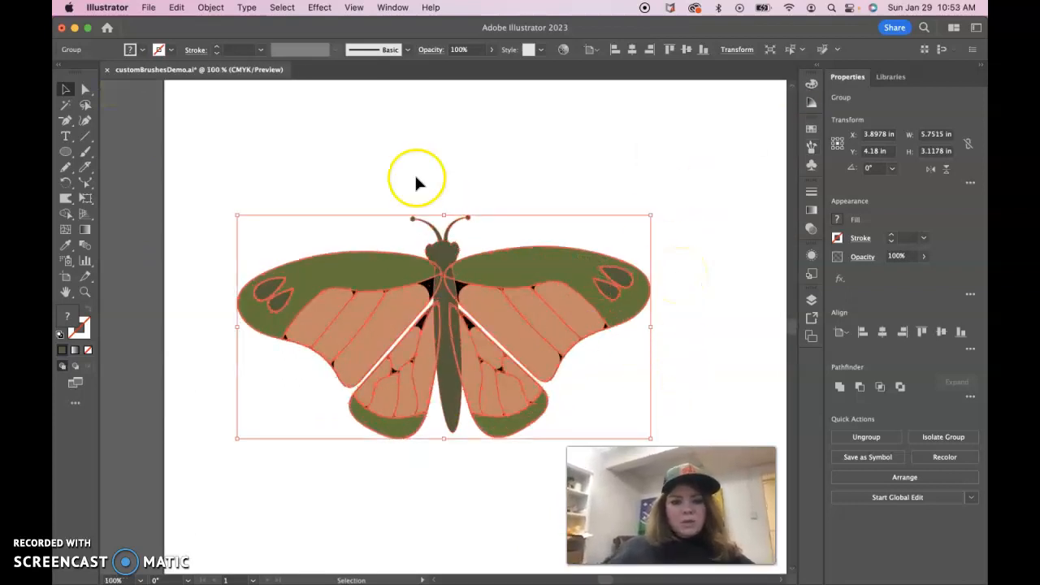
{"action": "left_click", "coordinate": [413, 185]}
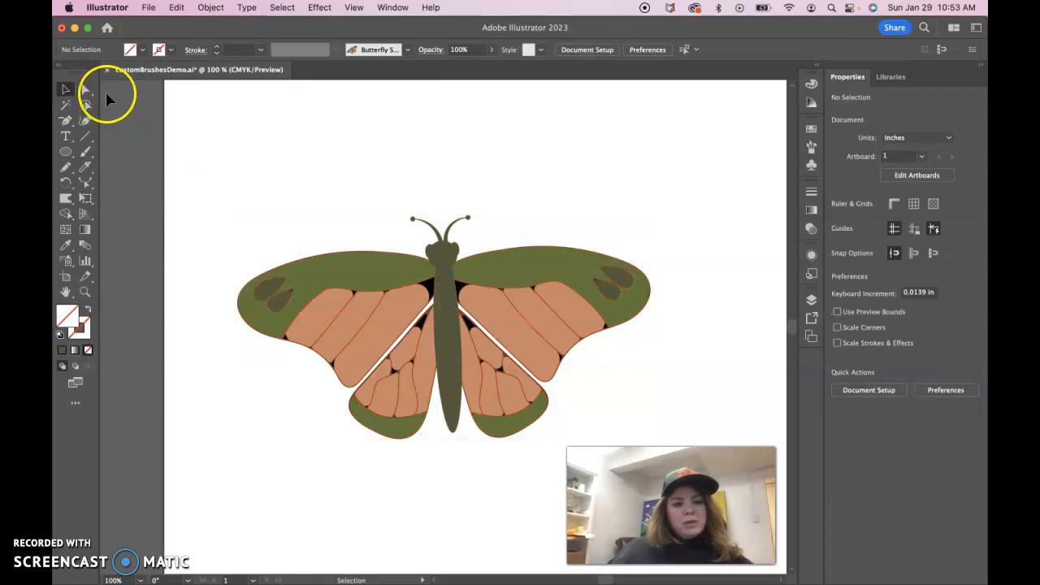
{"action": "left_click", "coordinate": [65, 91]}
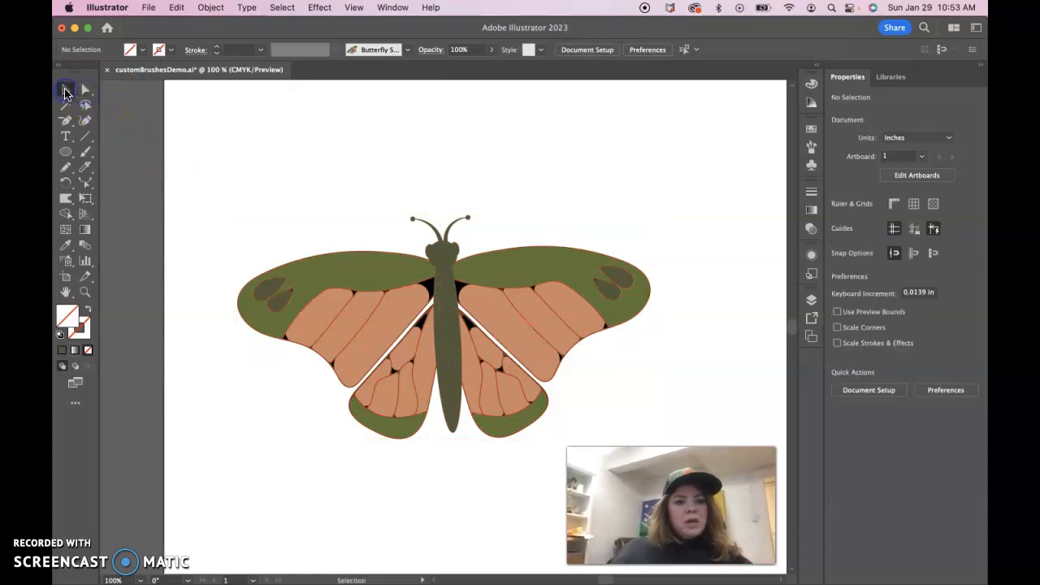
{"action": "left_click", "coordinate": [345, 270]}
{"action": "left_click", "coordinate": [886, 437]}
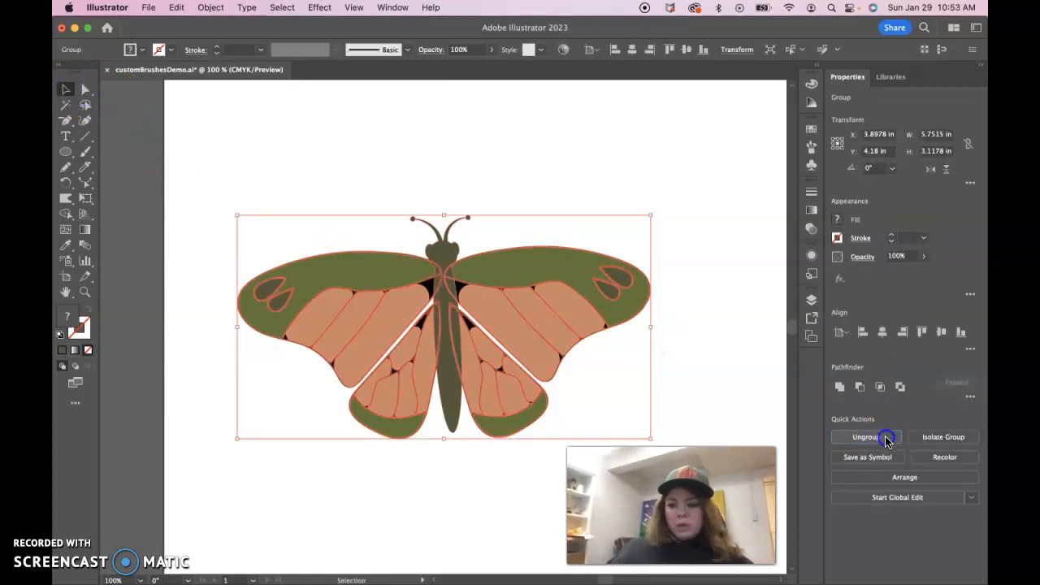
{"action": "left_click", "coordinate": [888, 440]}
{"action": "left_click", "coordinate": [736, 377]}
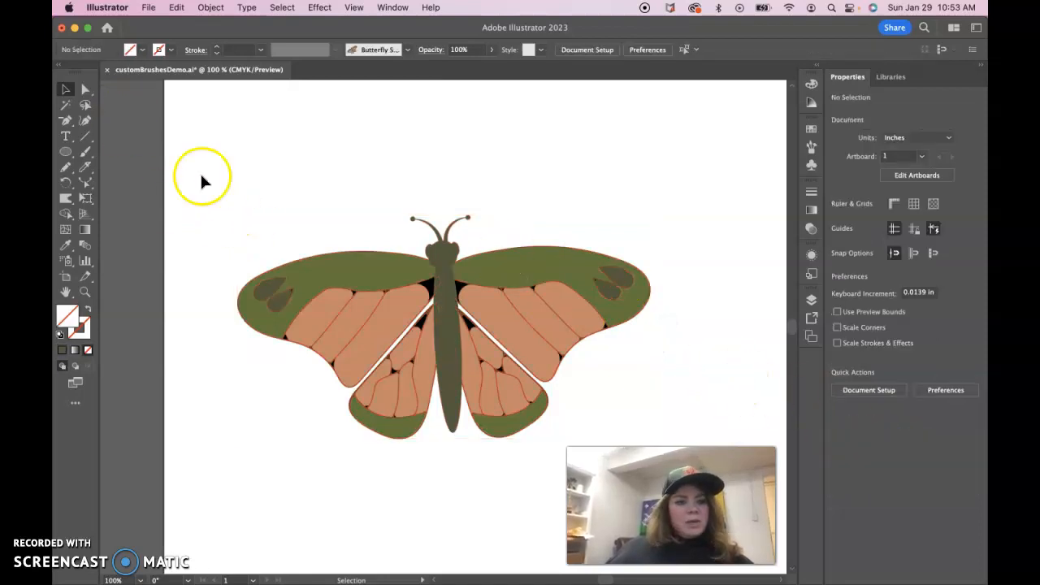
- Select the left wing pair and rotate it upward, undoing one rotation attempt
{"action": "left_click", "coordinate": [427, 442]}
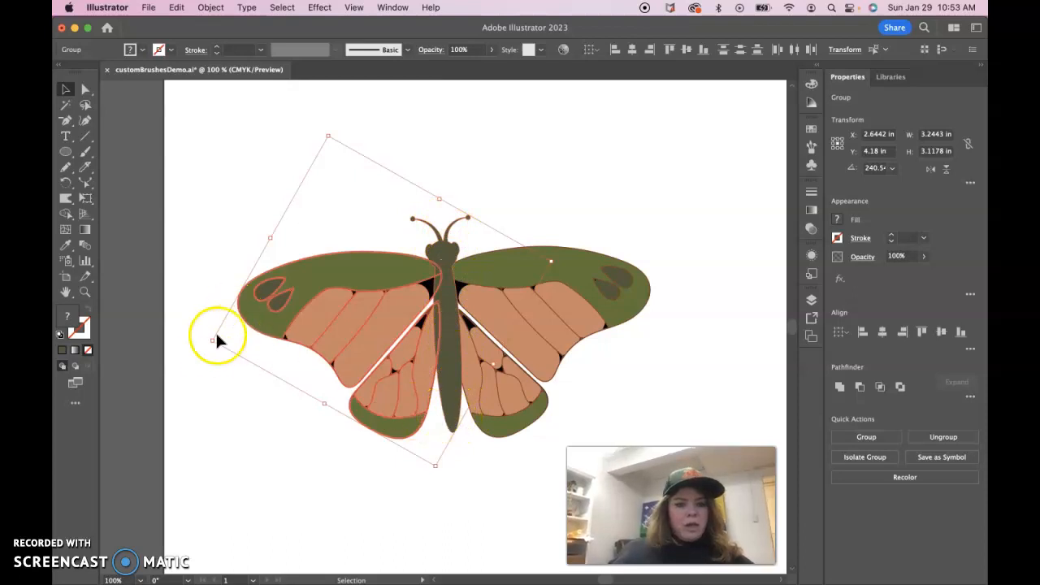
{"action": "left_click_drag", "start_coordinate": [207, 344], "coordinate": [211, 363]}
{"action": "key", "text": "super+z"}
{"action": "left_click", "coordinate": [451, 248], "text": "shift"}
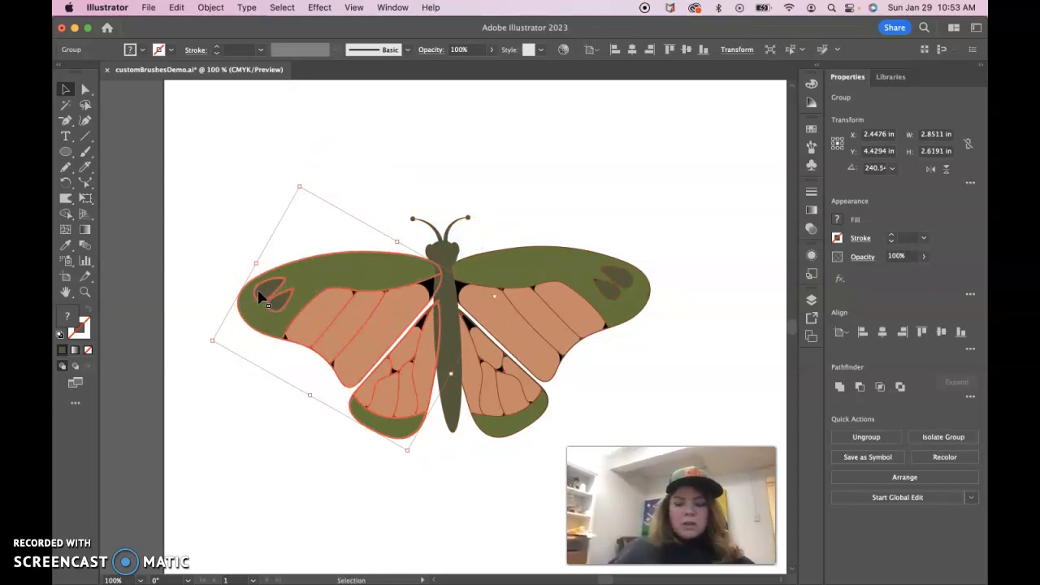
{"action": "left_click_drag", "start_coordinate": [208, 343], "coordinate": [192, 296]}
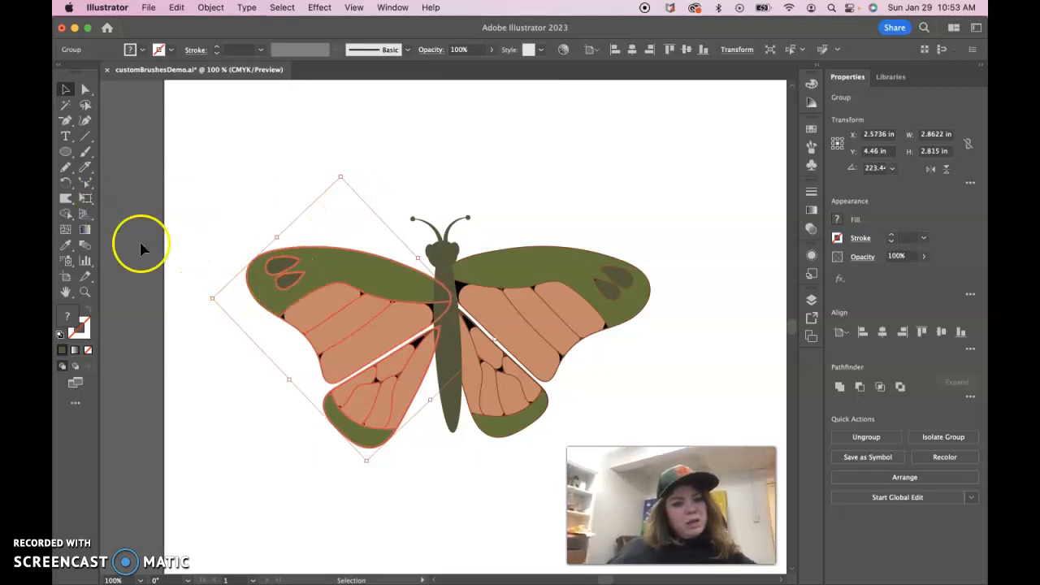
- Use Free Transform's Free Distort to pull the left wing pair's corners outward and upward, undoing the last distortion
{"action": "left_click_drag", "start_coordinate": [87, 200], "coordinate": [145, 205]}
{"action": "left_click", "coordinate": [86, 201]}
{"action": "left_click_drag", "start_coordinate": [144, 120], "coordinate": [204, 111]}
{"action": "left_click", "coordinate": [201, 183]}
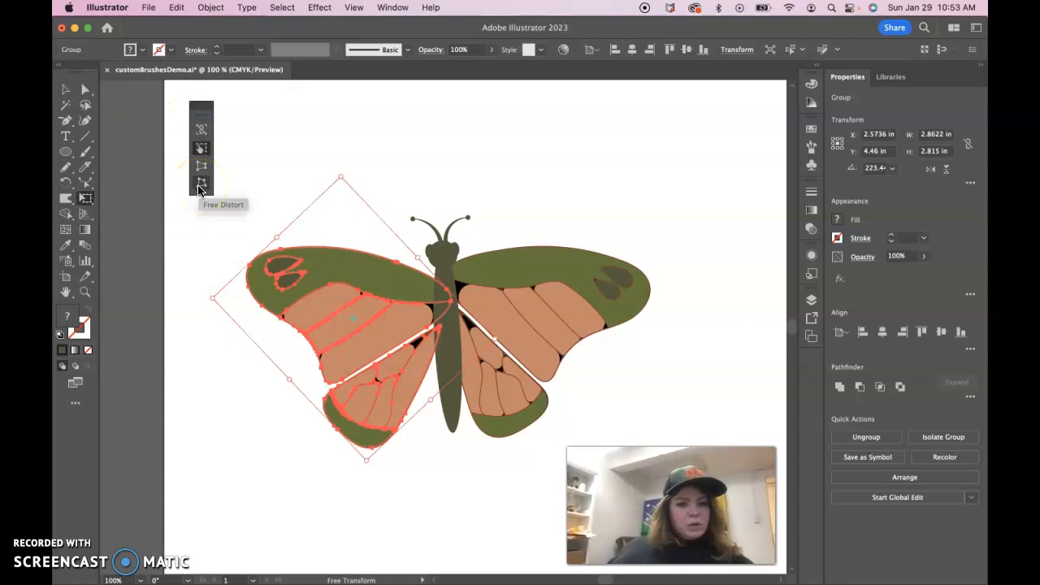
{"action": "left_click", "coordinate": [199, 187]}
{"action": "left_click_drag", "start_coordinate": [213, 299], "coordinate": [164, 237]}
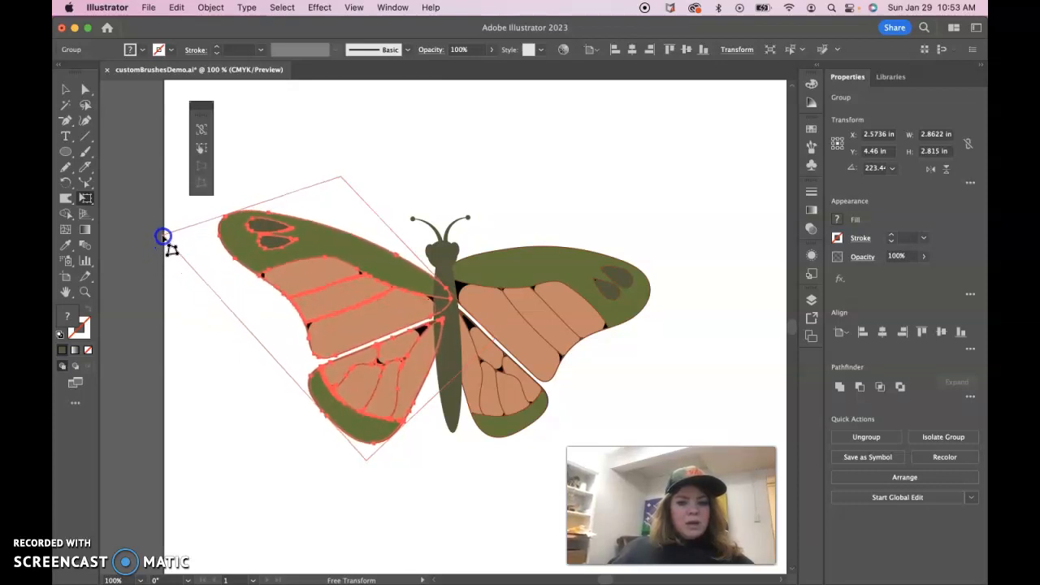
{"action": "left_click_drag", "start_coordinate": [366, 461], "coordinate": [358, 505]}
{"action": "left_click_drag", "start_coordinate": [341, 177], "coordinate": [337, 143]}
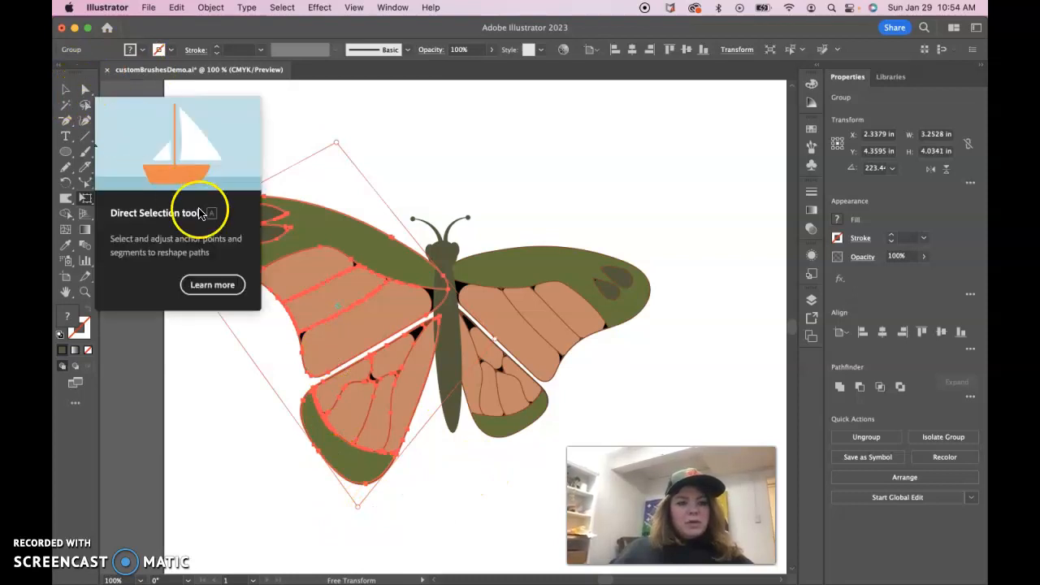
{"action": "left_click_drag", "start_coordinate": [166, 235], "coordinate": [135, 206]}
{"action": "left_click", "coordinate": [66, 89]}
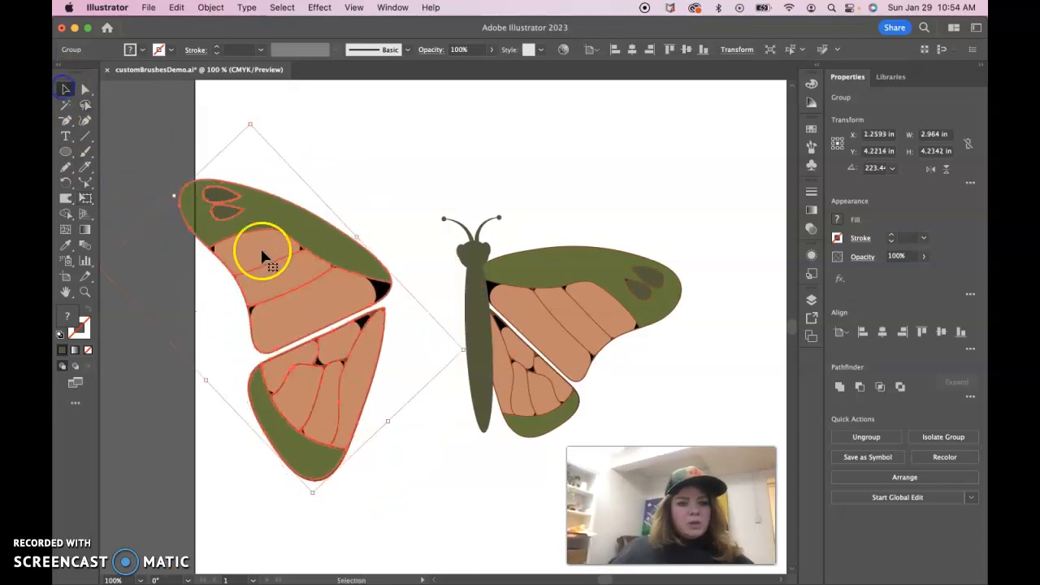
{"action": "key", "text": "super+z"}
{"action": "left_click", "coordinate": [346, 272]}
{"action": "left_click", "coordinate": [547, 309]}
{"action": "left_click", "coordinate": [429, 304]}
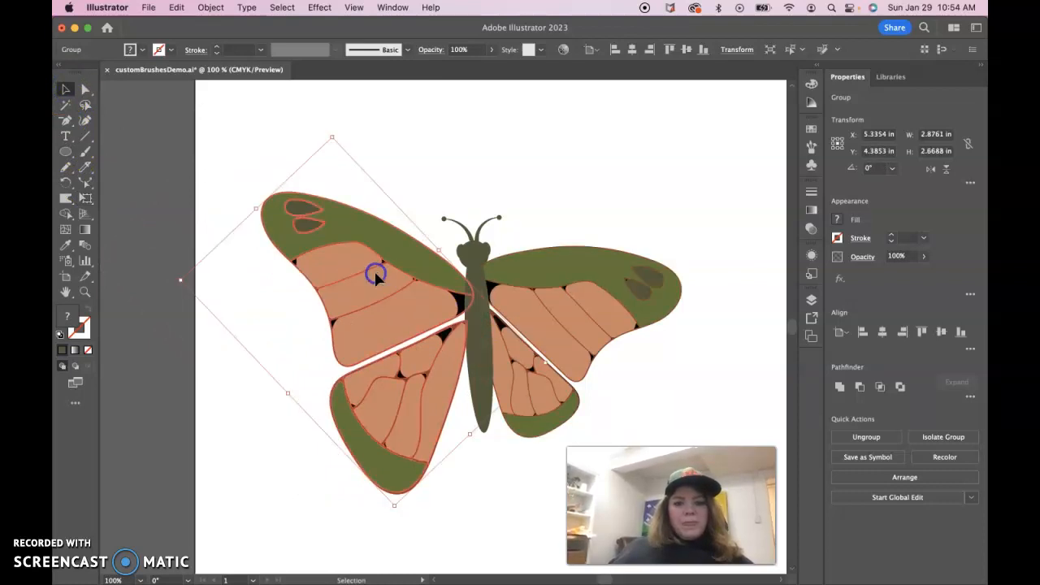
{"action": "left_click", "coordinate": [331, 127]}
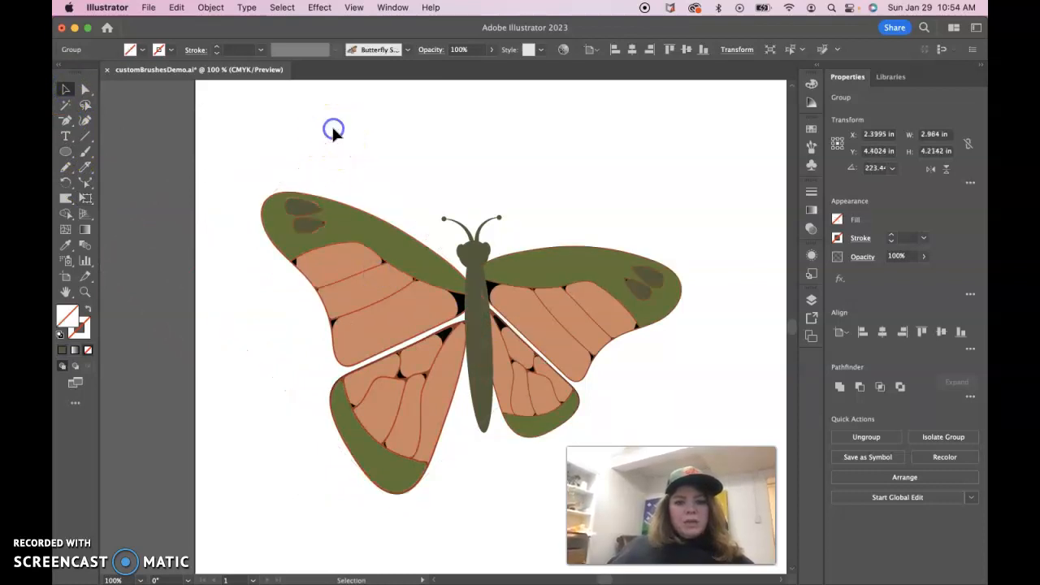
{"action": "left_click", "coordinate": [332, 219]}
{"action": "mouse_move", "coordinate": [331, 131]}
{"action": "left_mouse_down"}
{"action": "mouse_move", "coordinate": [346, 123]}
{"action": "mouse_move", "coordinate": [335, 129]}
{"action": "left_mouse_up"}
{"action": "left_click", "coordinate": [474, 144]}
- Free Distort the right wing pair, pulling its top corner up so the wing points upward, then deselect
{"action": "left_click", "coordinate": [557, 325]}
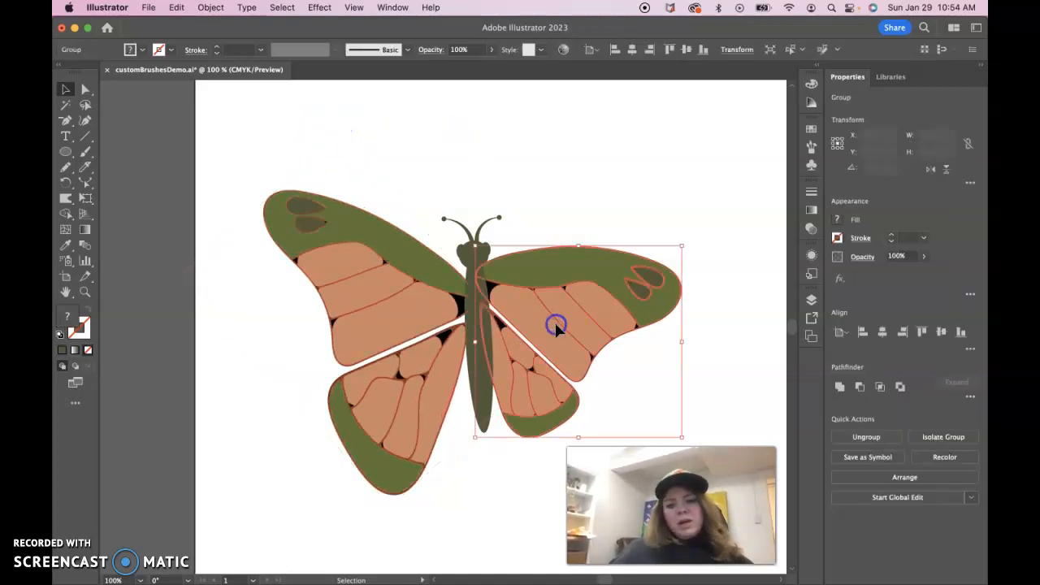
{"action": "left_click", "coordinate": [86, 197]}
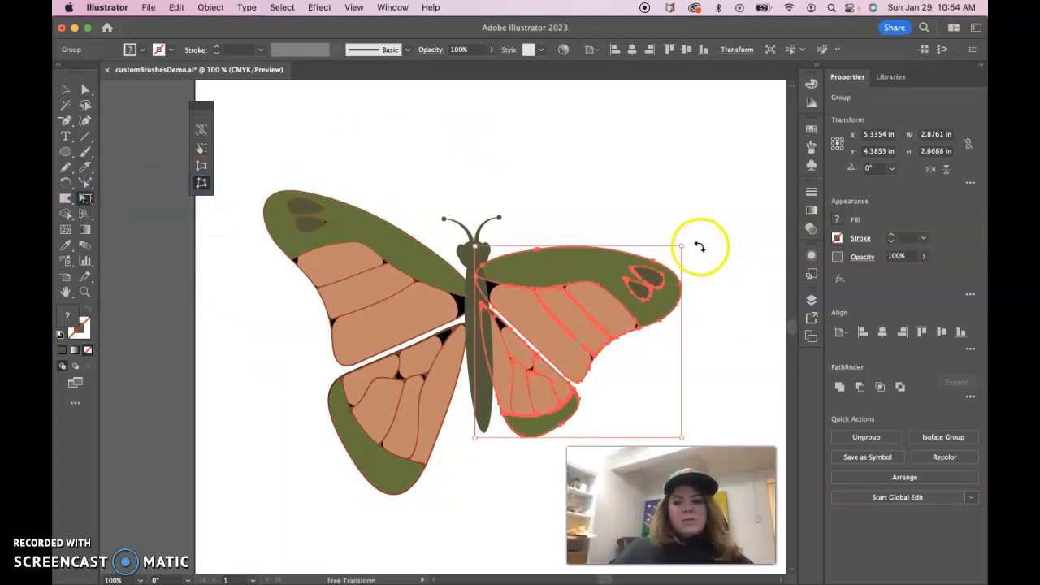
{"action": "left_click_drag", "start_coordinate": [688, 241], "coordinate": [672, 220]}
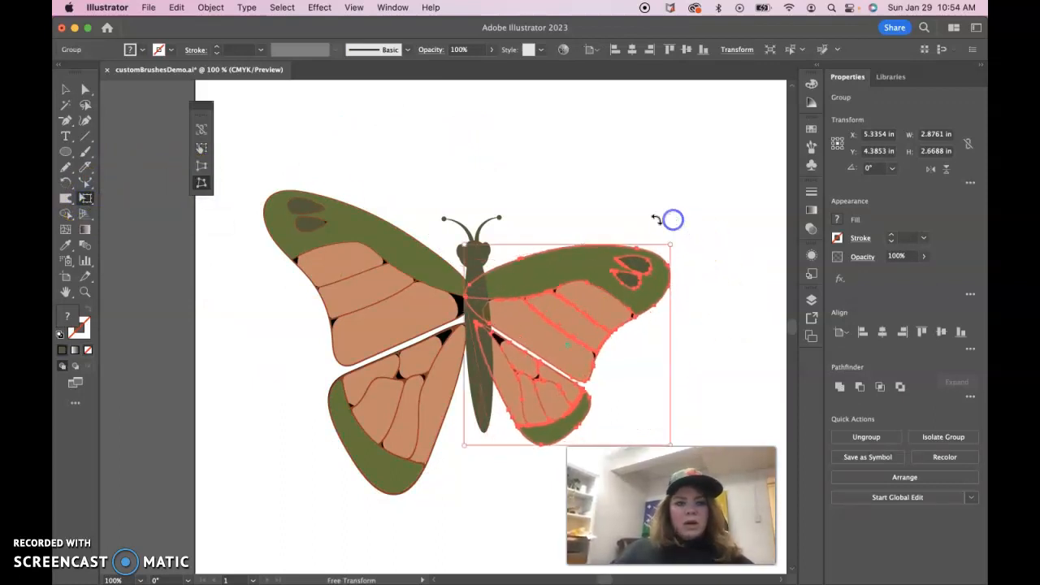
{"action": "left_click", "coordinate": [201, 186]}
{"action": "left_click_drag", "start_coordinate": [658, 279], "coordinate": [672, 220]}
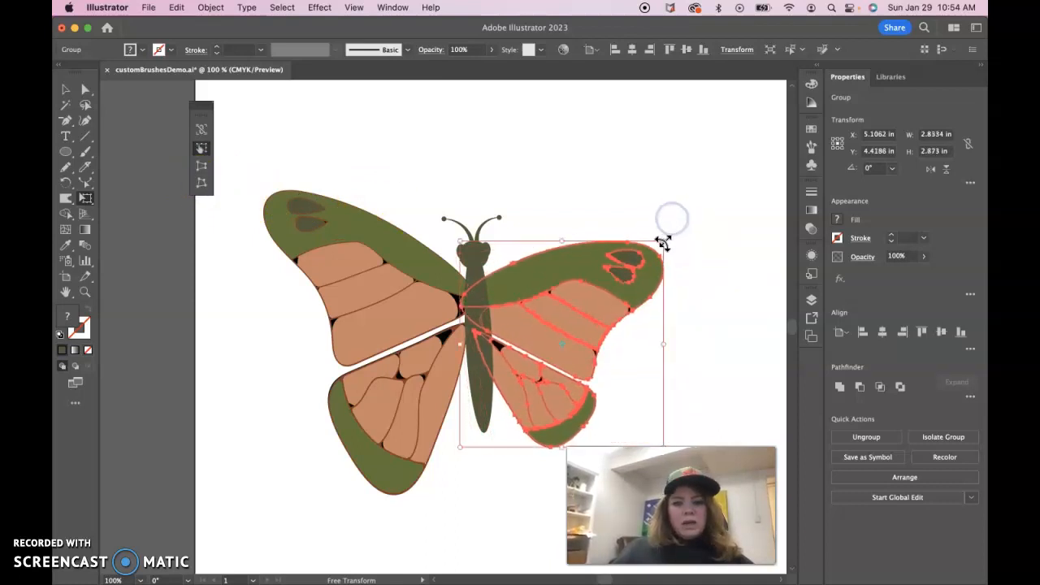
{"action": "left_click", "coordinate": [202, 183]}
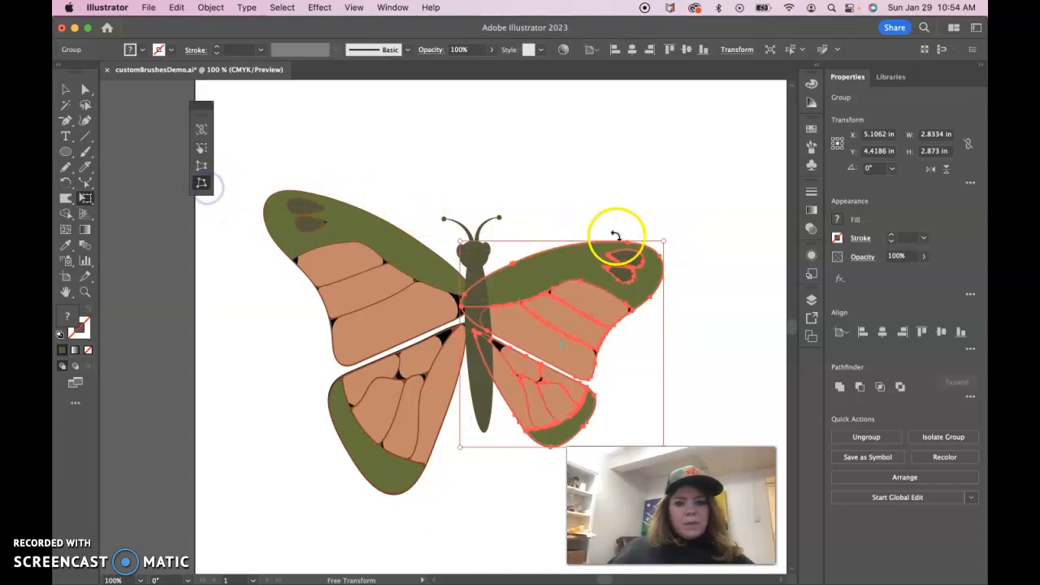
{"action": "left_click_drag", "start_coordinate": [663, 242], "coordinate": [586, 110]}
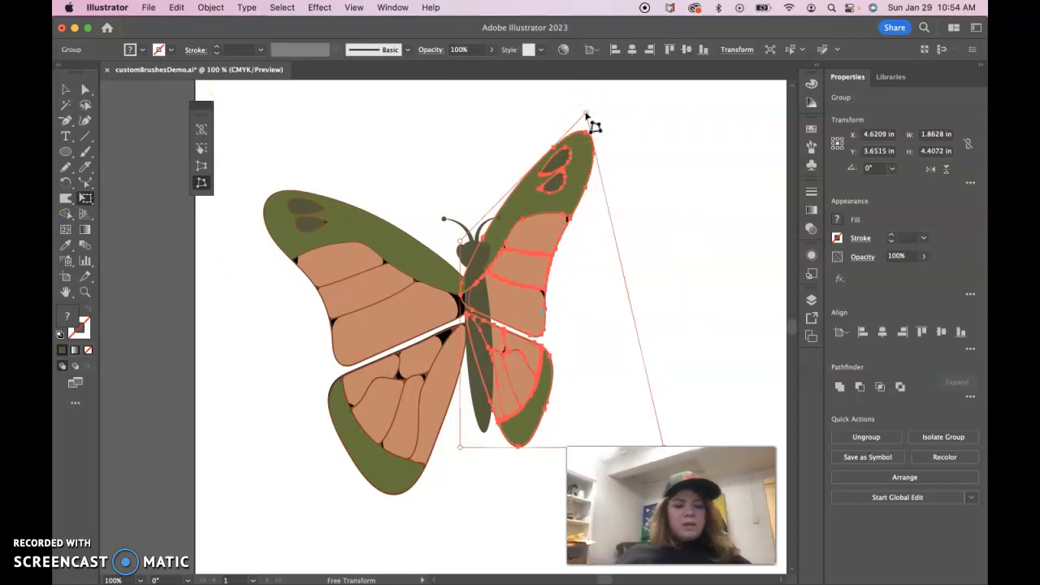
{"action": "left_click", "coordinate": [515, 119]}
{"action": "left_click", "coordinate": [388, 244]}
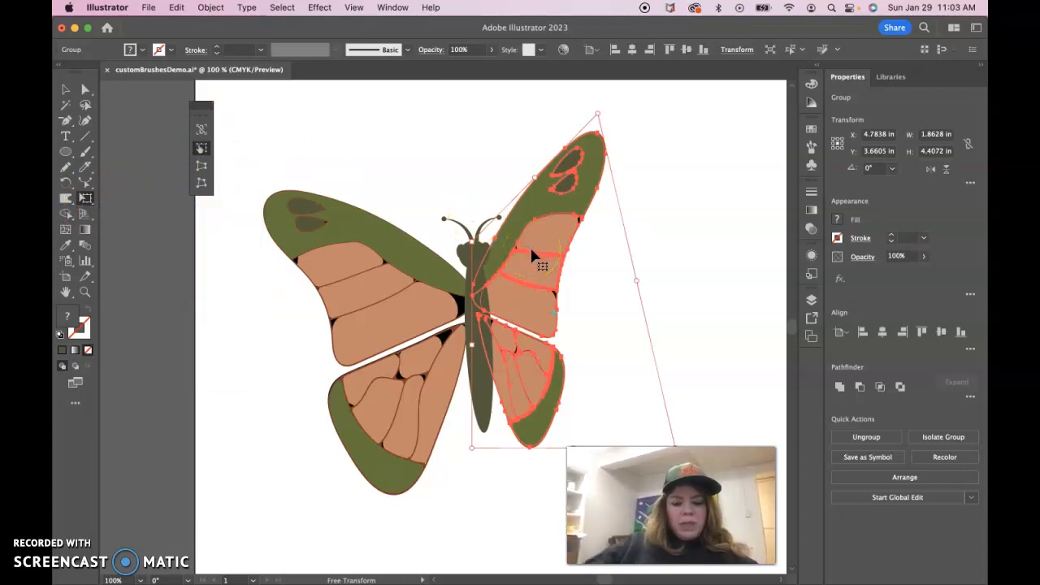
{"action": "left_click", "coordinate": [686, 249]}
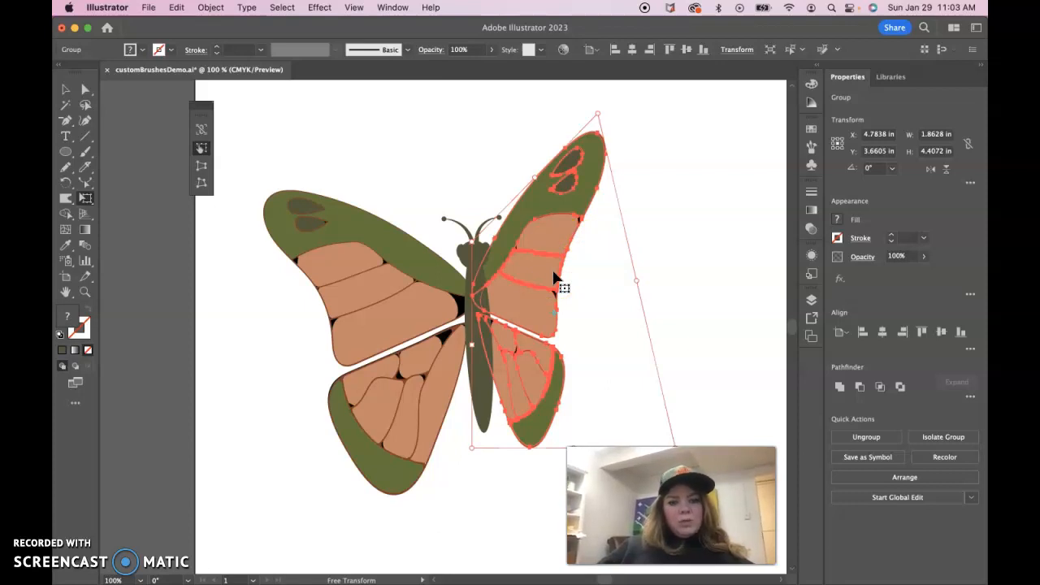
{"action": "left_click", "coordinate": [65, 91]}
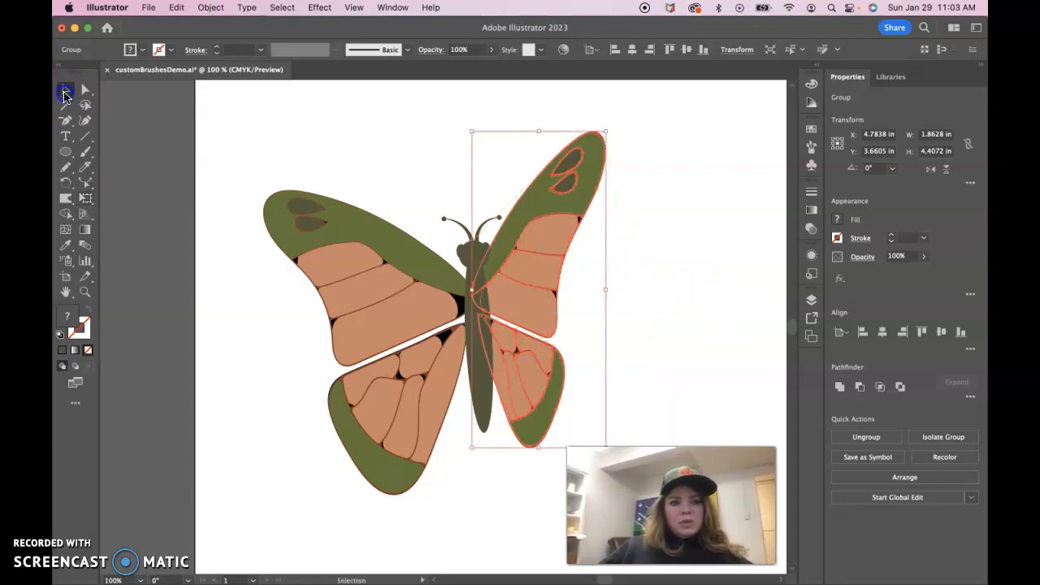
{"action": "left_click", "coordinate": [346, 123]}
{"action": "left_click", "coordinate": [651, 223]}
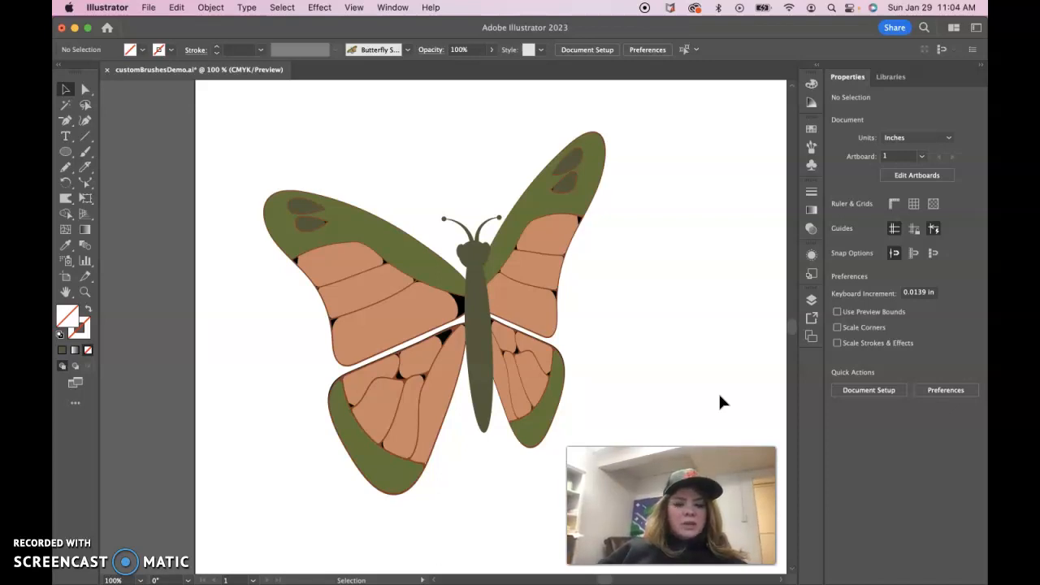
- Select the left forewing's green shape with Direct Selection and change its fill colour
{"action": "left_click", "coordinate": [87, 91]}
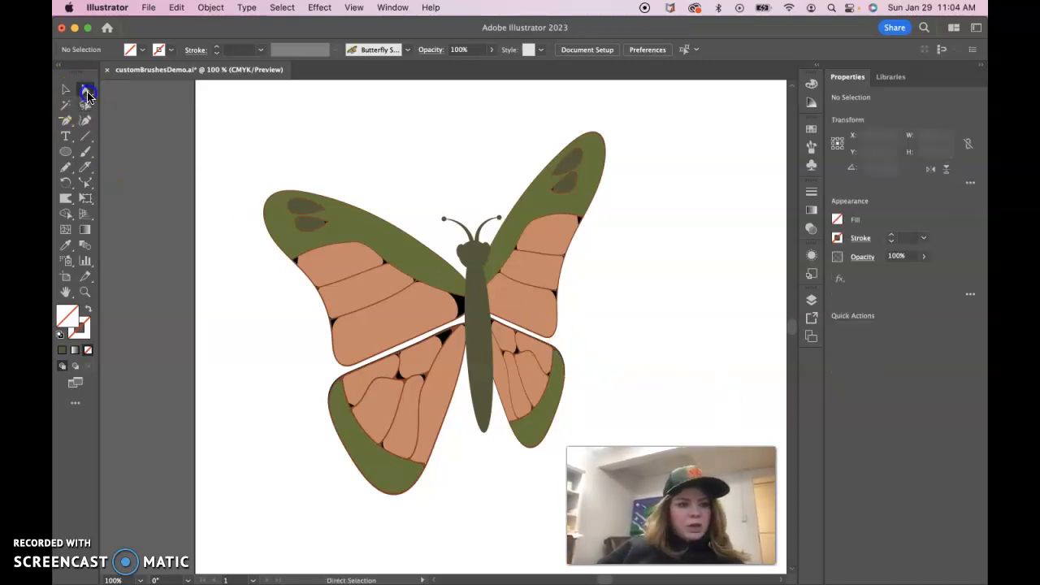
{"action": "left_click", "coordinate": [365, 244]}
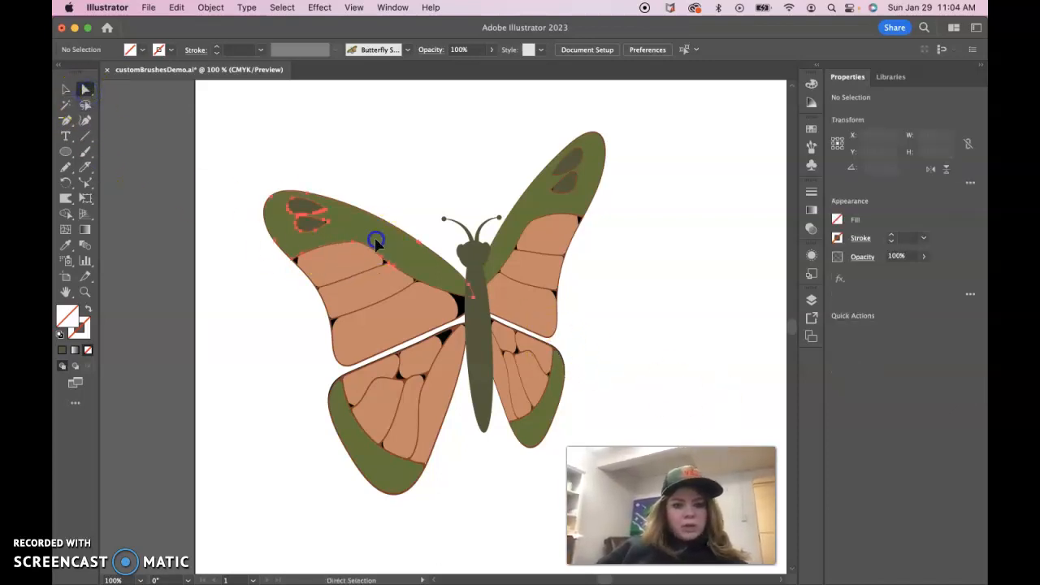
{"action": "left_click", "coordinate": [838, 220]}
{"action": "left_click", "coordinate": [680, 181]}
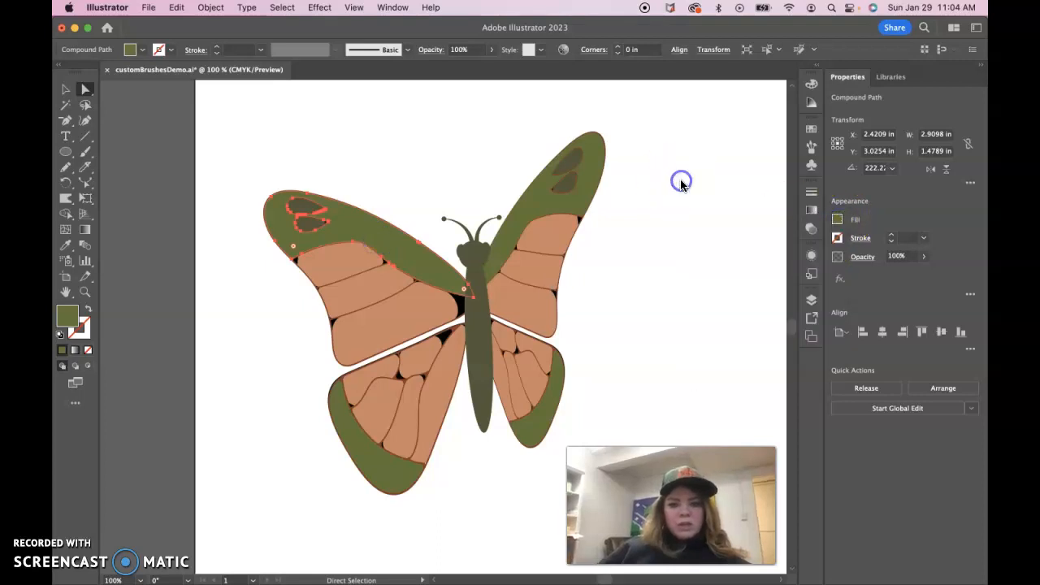
{"action": "left_click", "coordinate": [102, 536]}
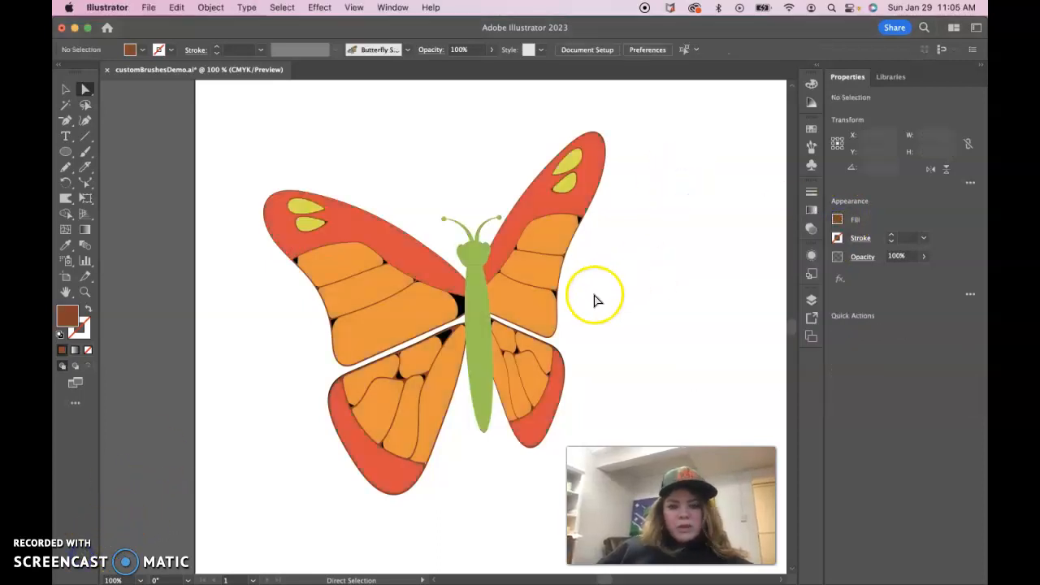
- Select every shape sharing the brown outline fill and recolour them all pink
{"action": "left_click", "coordinate": [456, 329]}
{"action": "left_click", "coordinate": [452, 329]}
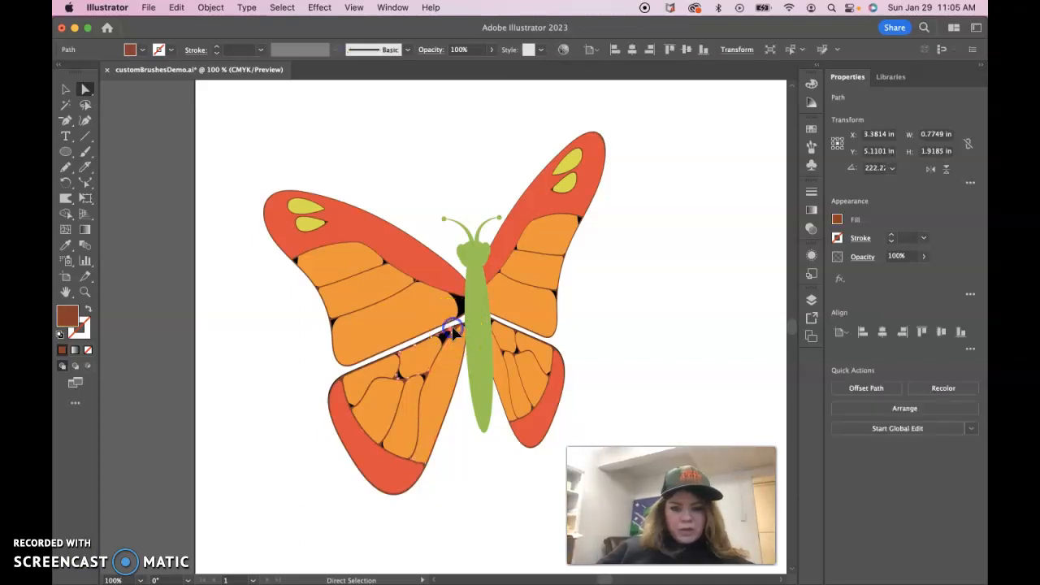
{"action": "left_click", "coordinate": [72, 314]}
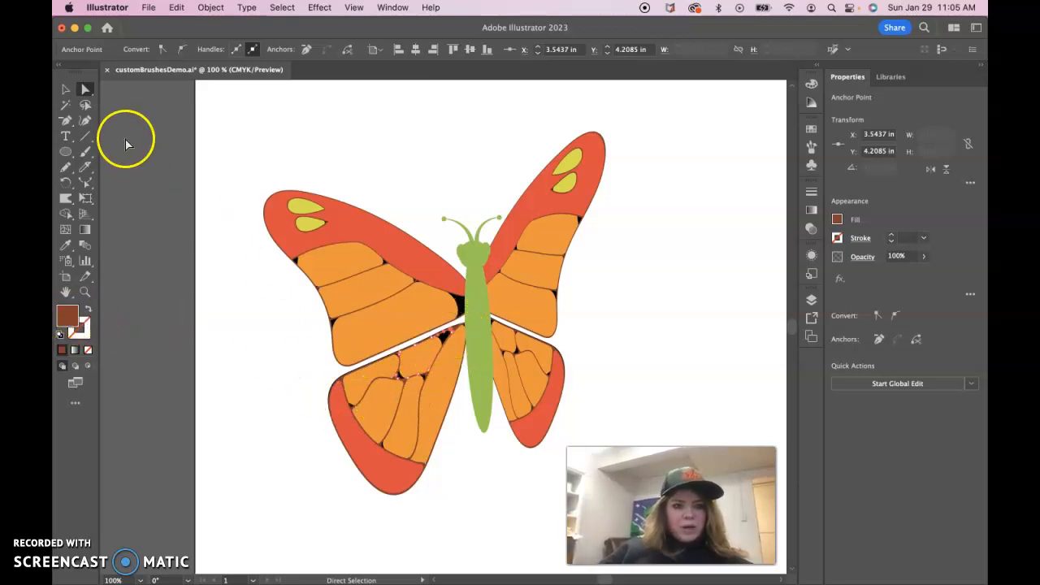
{"action": "left_click", "coordinate": [282, 8]}
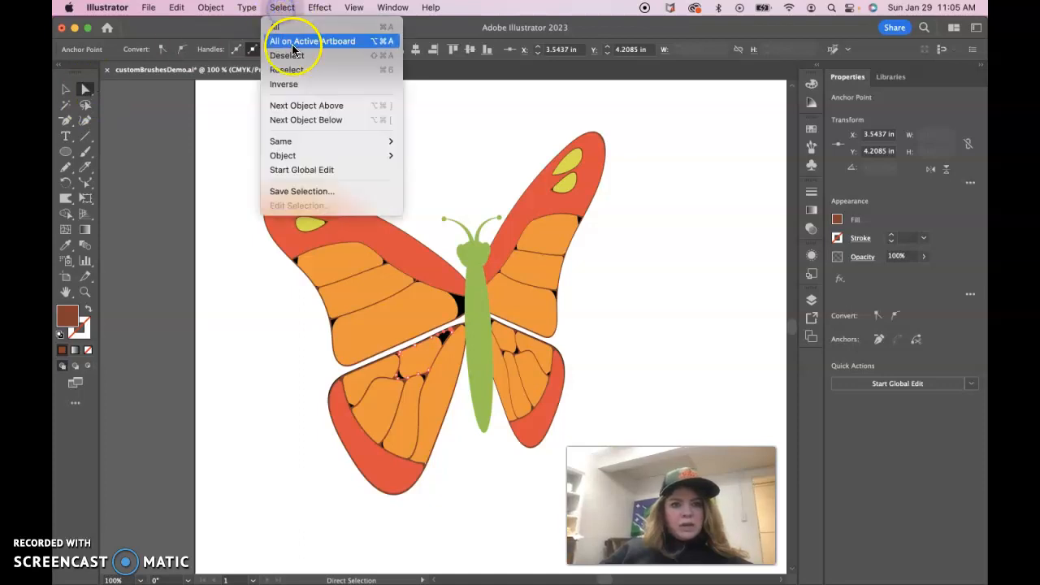
{"action": "mouse_move", "coordinate": [312, 143]}
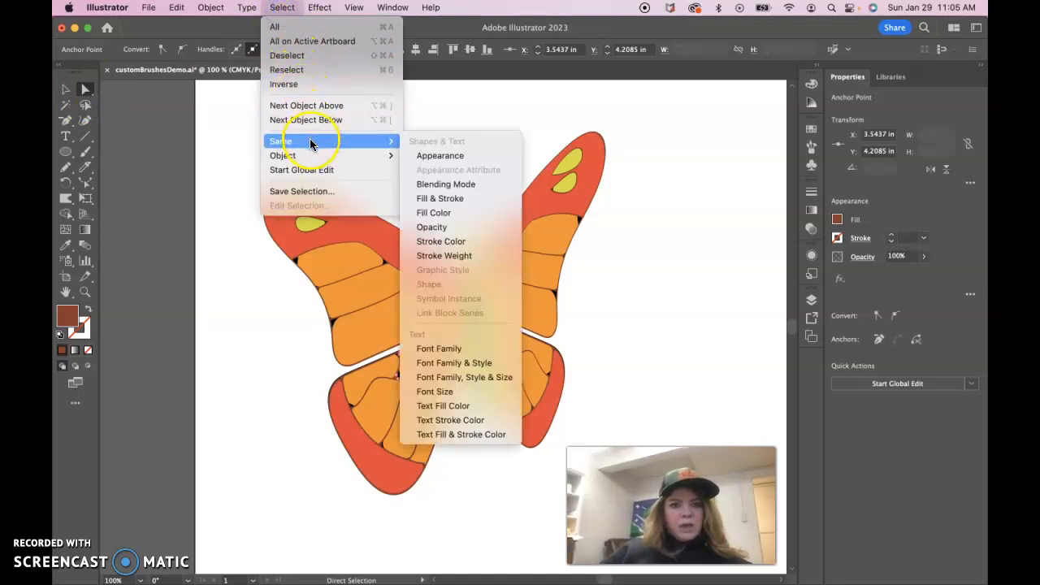
{"action": "left_click", "coordinate": [438, 212]}
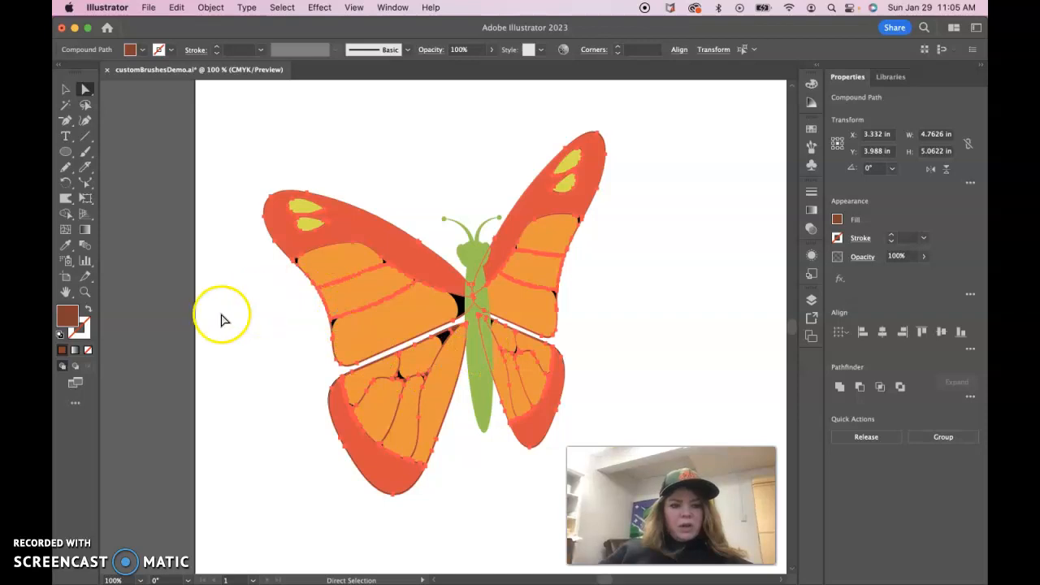
{"action": "left_click", "coordinate": [837, 220]}
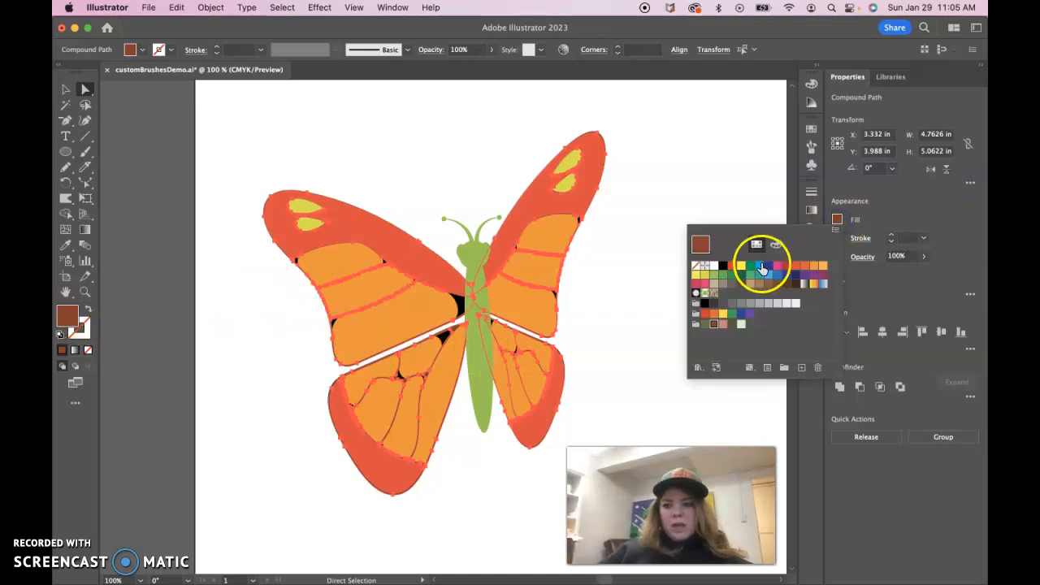
{"action": "left_click", "coordinate": [733, 268]}
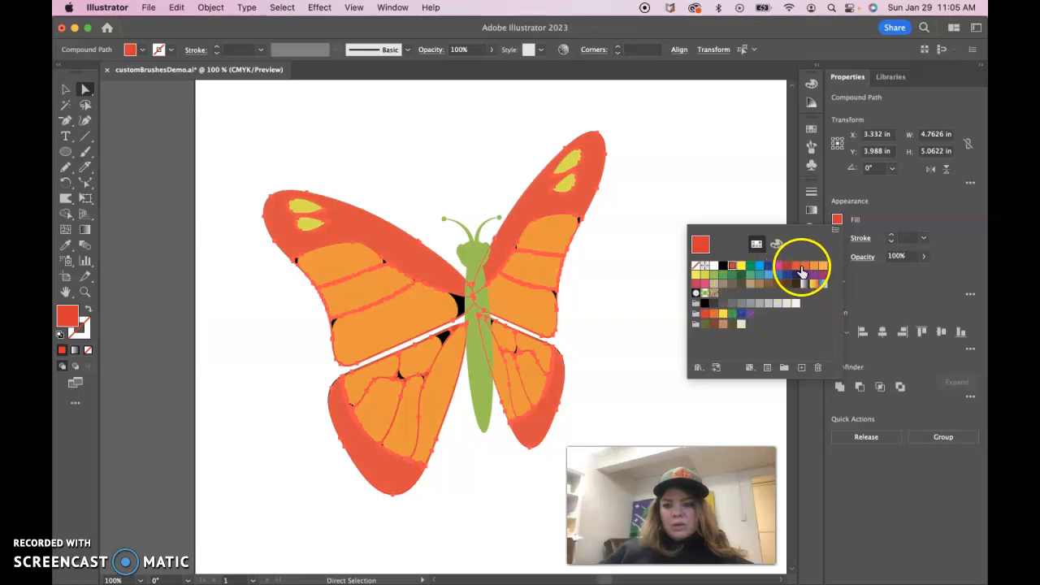
{"action": "left_click", "coordinate": [814, 266]}
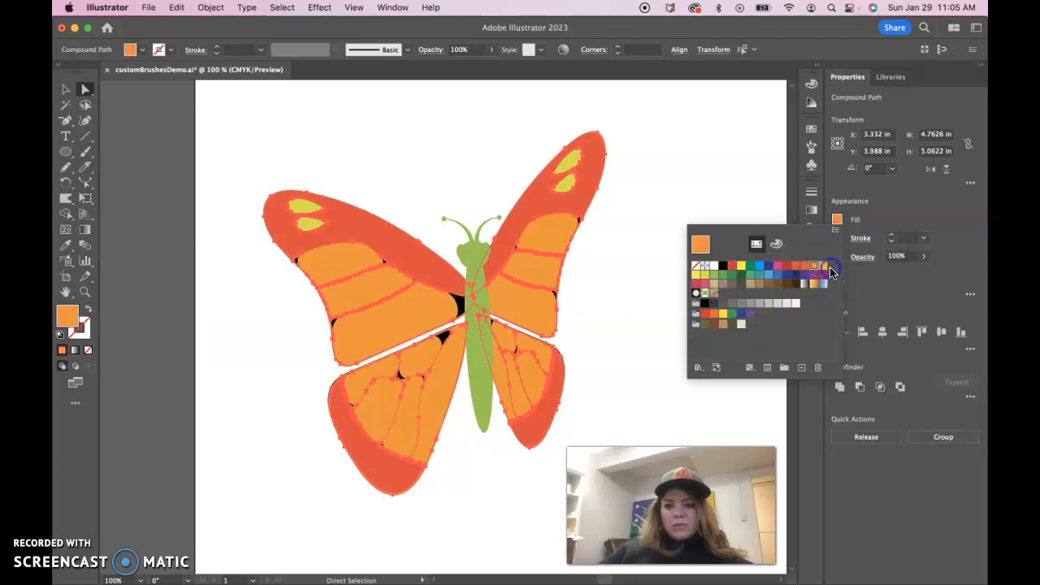
{"action": "left_click", "coordinate": [824, 266]}
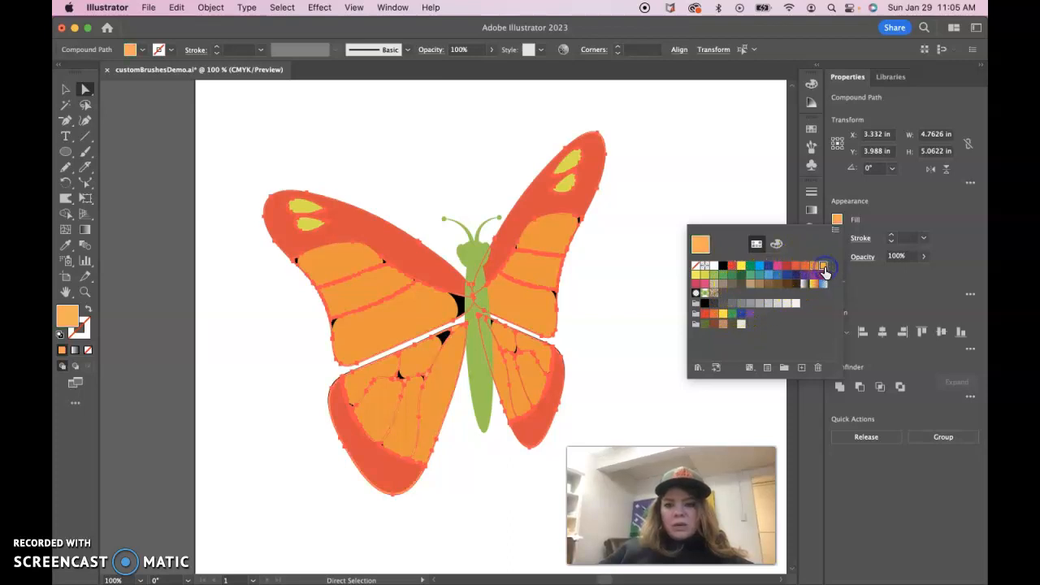
{"action": "left_click", "coordinate": [778, 269]}
{"action": "left_click", "coordinate": [738, 201]}
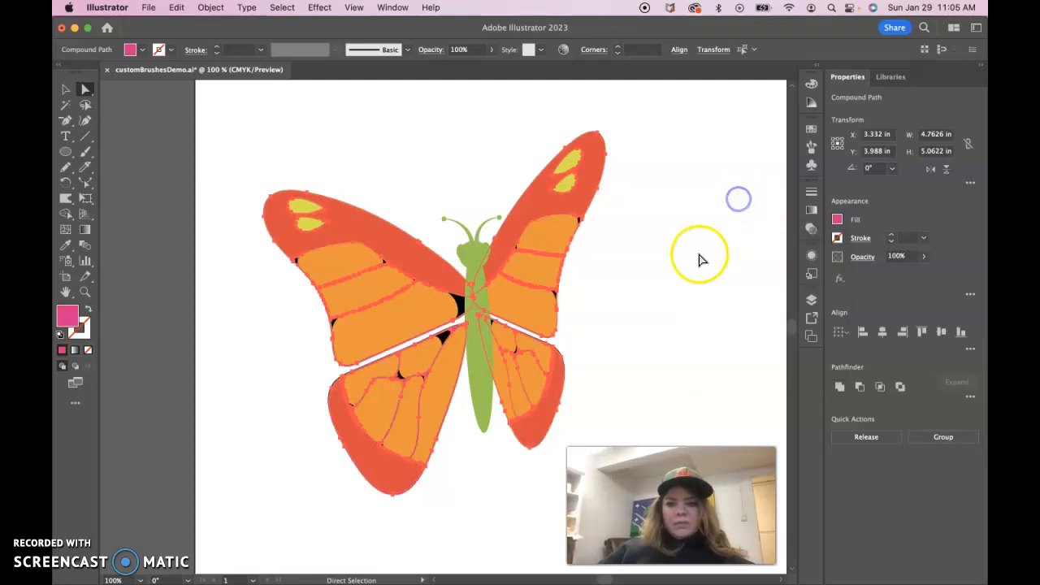
{"action": "left_click", "coordinate": [697, 256]}
- Recolour the green body and antennae group pink, then deselect
{"action": "left_click", "coordinate": [480, 302]}
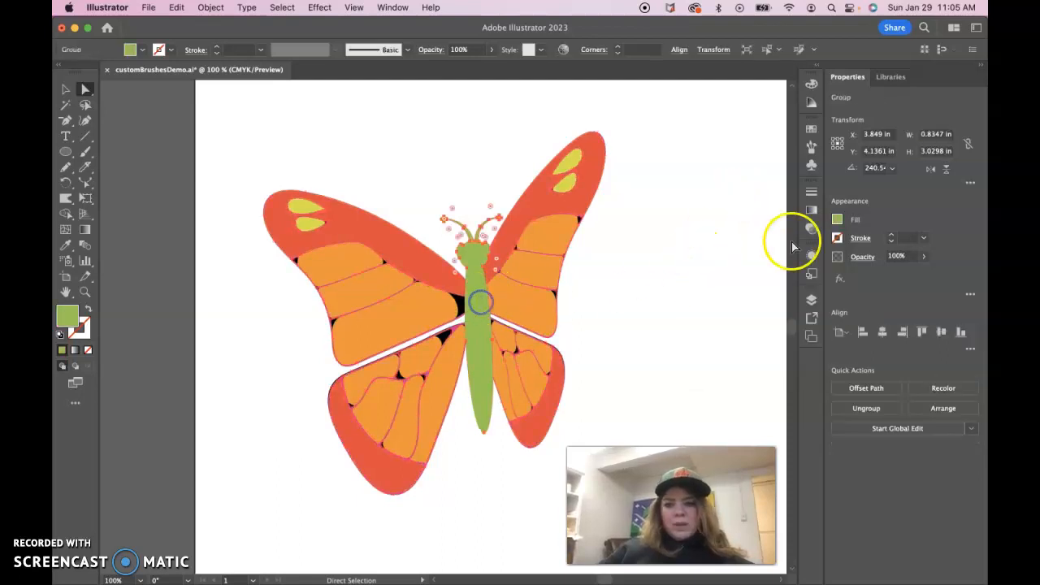
{"action": "left_click", "coordinate": [837, 220]}
{"action": "left_click", "coordinate": [778, 268]}
{"action": "left_click", "coordinate": [639, 210]}
{"action": "left_click", "coordinate": [638, 241]}
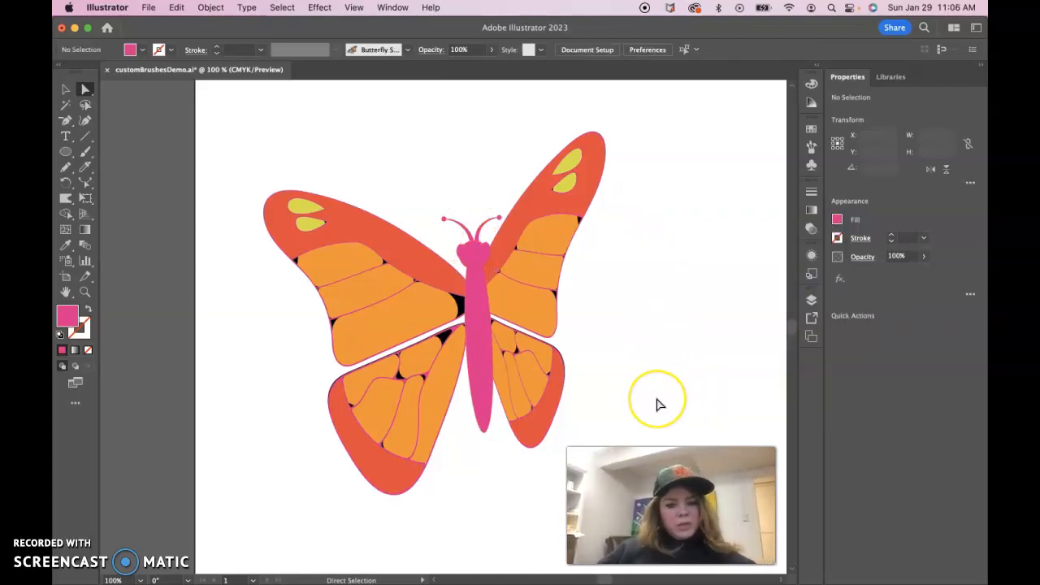
- Select the whole recoloured butterfly and group it
{"action": "key", "text": "super+minus"}
{"action": "key", "text": "super+minus"}
{"action": "key", "text": "super+minus"}
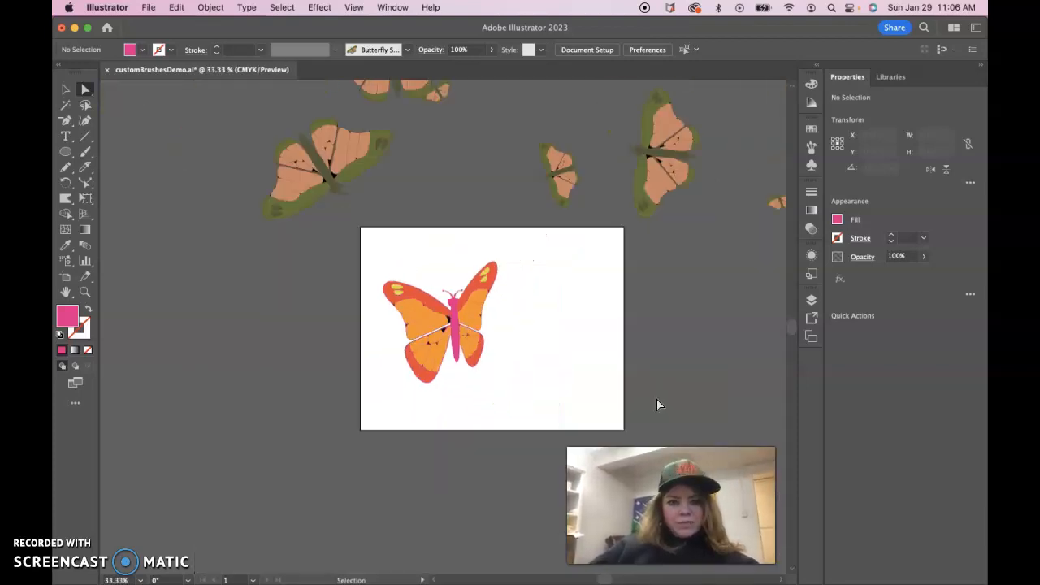
{"action": "left_click", "coordinate": [65, 90]}
{"action": "left_click", "coordinate": [459, 333]}
{"action": "left_click_drag", "start_coordinate": [351, 272], "coordinate": [555, 378]}
{"action": "left_click_drag", "start_coordinate": [365, 265], "coordinate": [524, 362]}
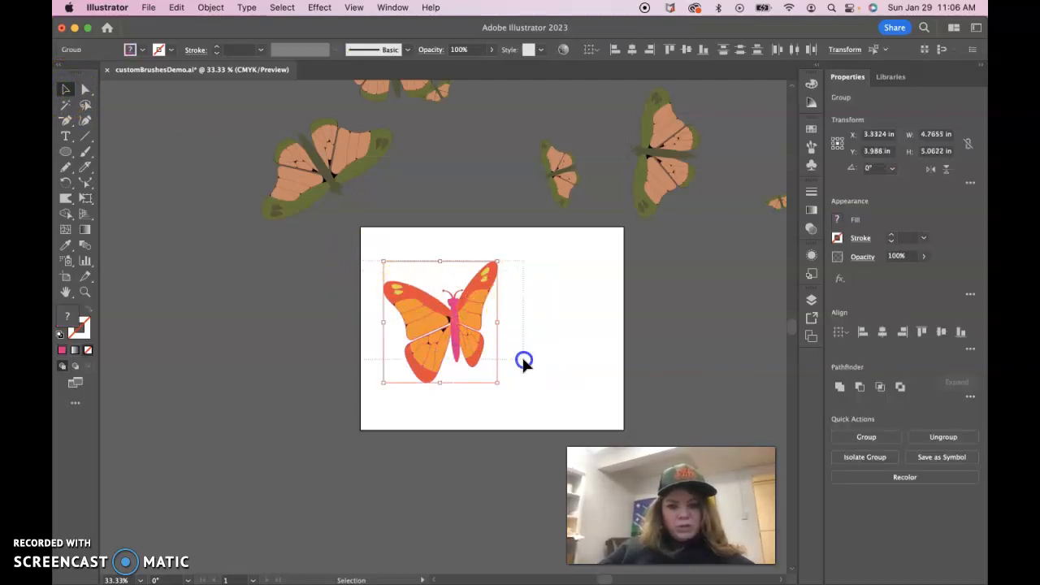
{"action": "left_click", "coordinate": [866, 436]}
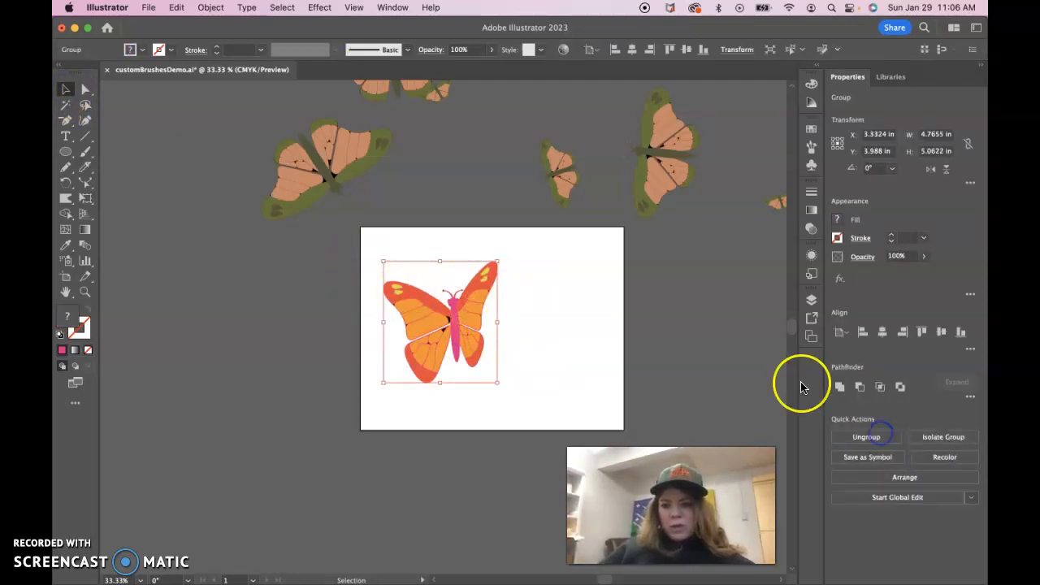
- Add the grouped butterfly to the brushes as a new Scatter Brush
{"action": "left_click", "coordinate": [811, 147]}
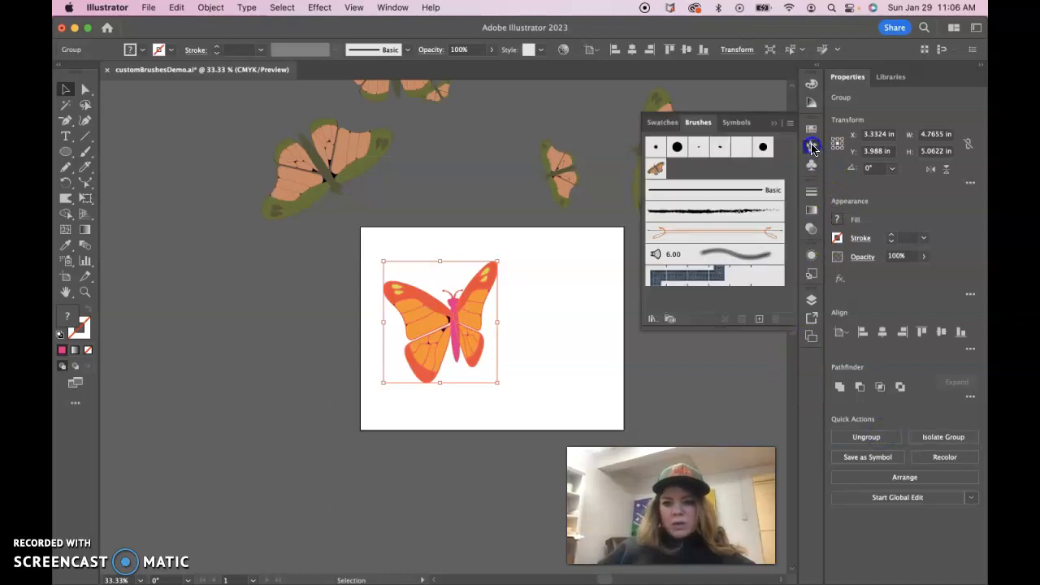
{"action": "left_click_drag", "start_coordinate": [488, 312], "coordinate": [707, 174]}
{"action": "left_click", "coordinate": [647, 432]}
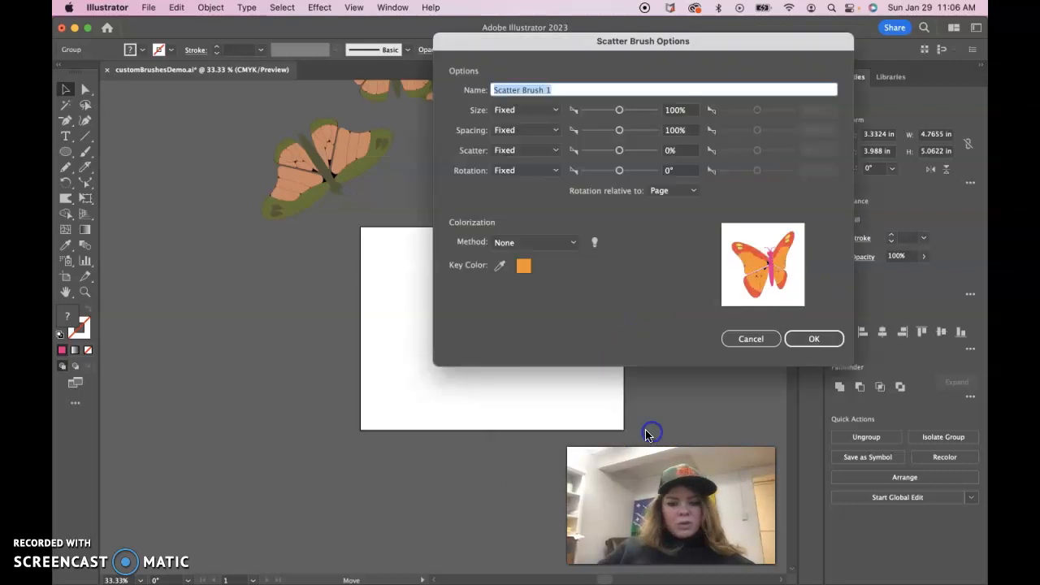
- Set Size, Spacing, Scatter and Rotation to Random in the Scatter Brush options and confirm
{"action": "left_click", "coordinate": [546, 111]}
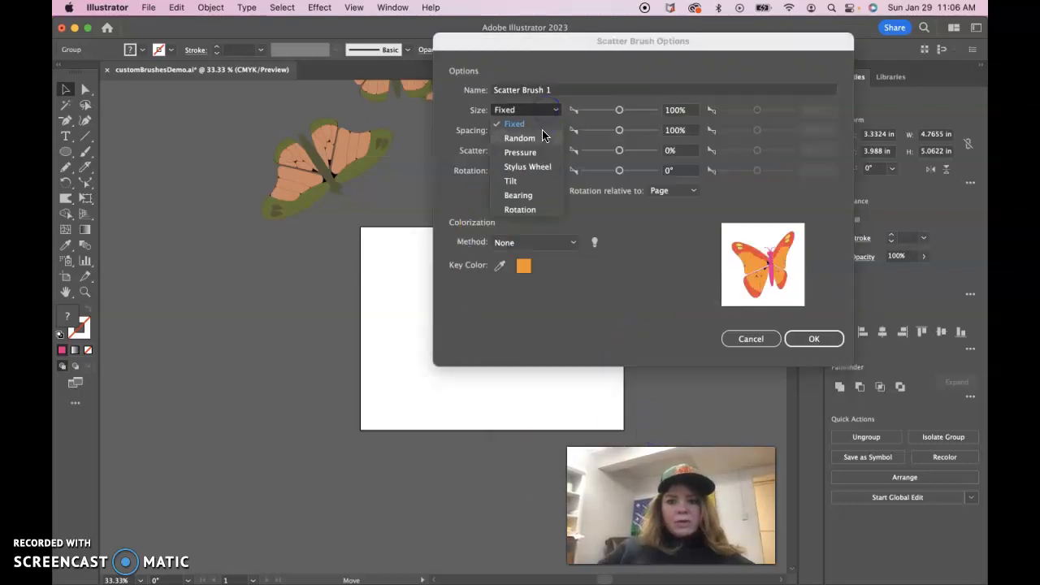
{"action": "left_click", "coordinate": [542, 137]}
{"action": "left_click", "coordinate": [551, 131]}
{"action": "left_click", "coordinate": [549, 153]}
{"action": "left_click", "coordinate": [549, 153]}
{"action": "left_click", "coordinate": [546, 178]}
{"action": "left_click", "coordinate": [547, 170]}
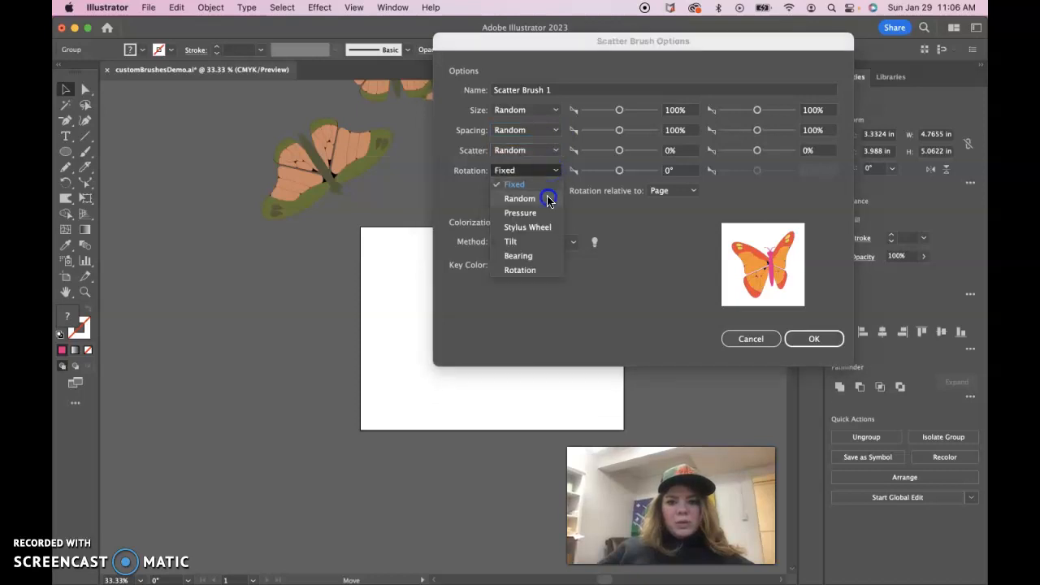
{"action": "left_click", "coordinate": [548, 200]}
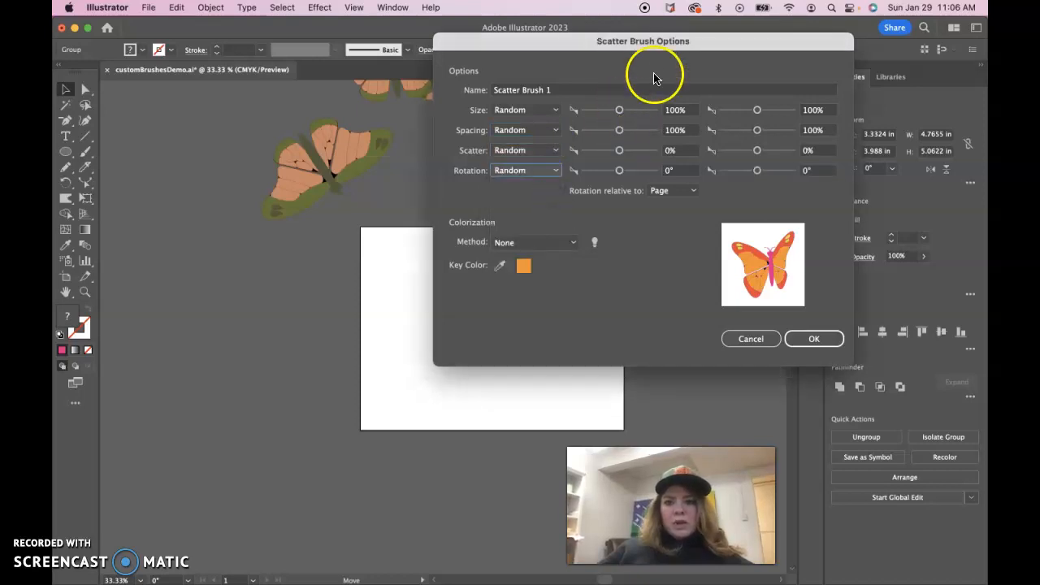
{"action": "mouse_move", "coordinate": [681, 42]}
{"action": "left_mouse_down"}
{"action": "mouse_move", "coordinate": [836, 116]}
{"action": "mouse_move", "coordinate": [332, 170]}
{"action": "mouse_move", "coordinate": [351, 108]}
{"action": "mouse_move", "coordinate": [371, 90]}
{"action": "mouse_move", "coordinate": [333, 85]}
{"action": "left_mouse_up"}
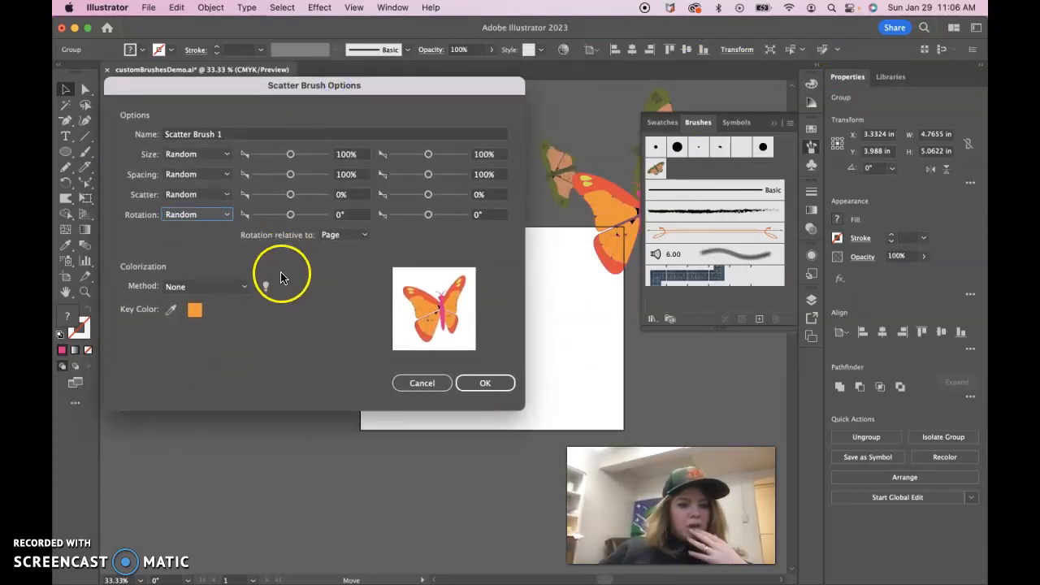
{"action": "left_click", "coordinate": [773, 127]}
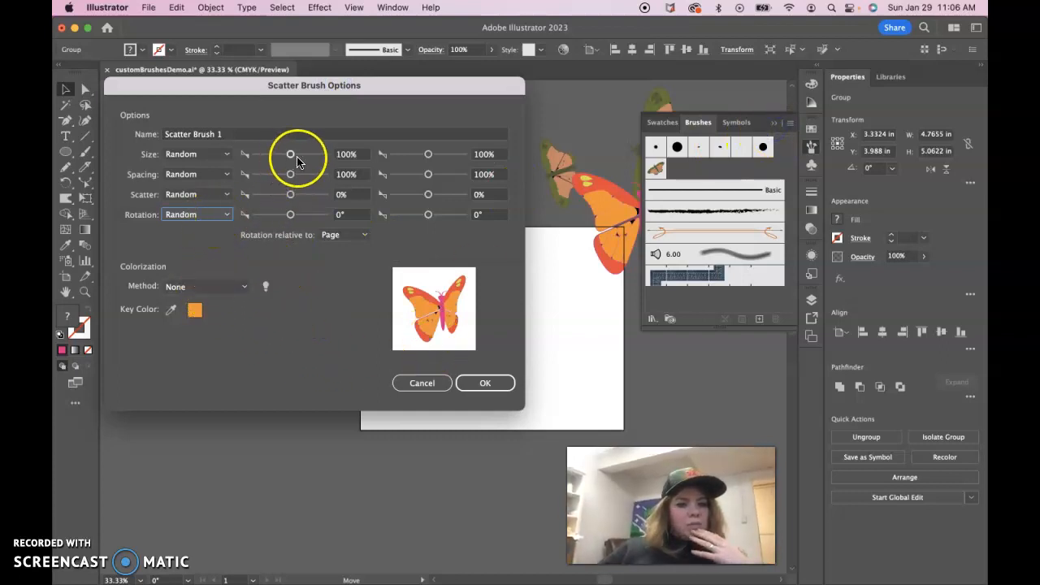
{"action": "left_click", "coordinate": [486, 384]}
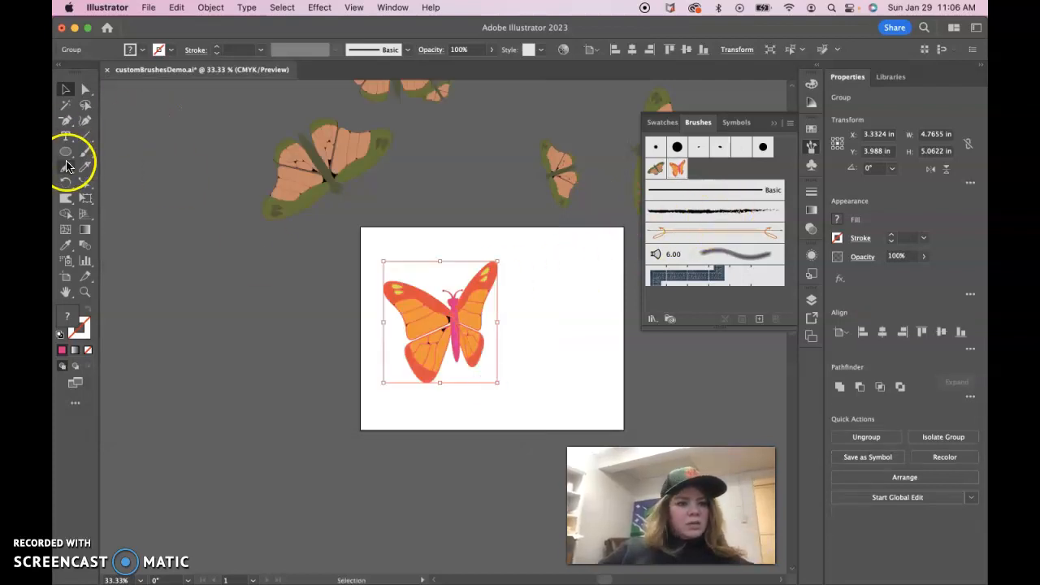
- Paint a horizontal stroke with the new scatter brush along the artboard's lower edge
{"action": "left_click", "coordinate": [86, 156]}
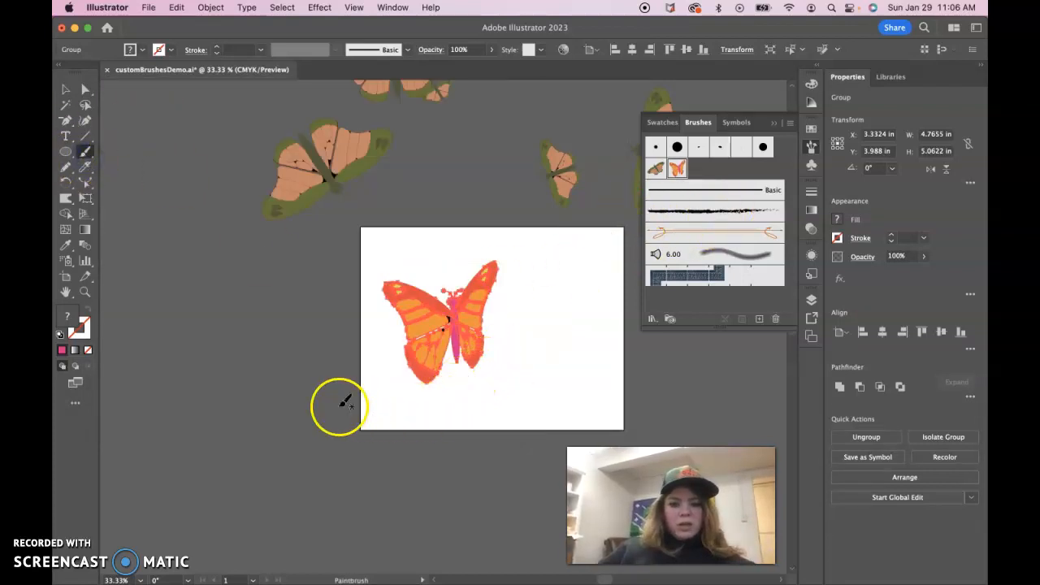
{"action": "left_click_drag", "start_coordinate": [427, 432], "coordinate": [713, 407]}
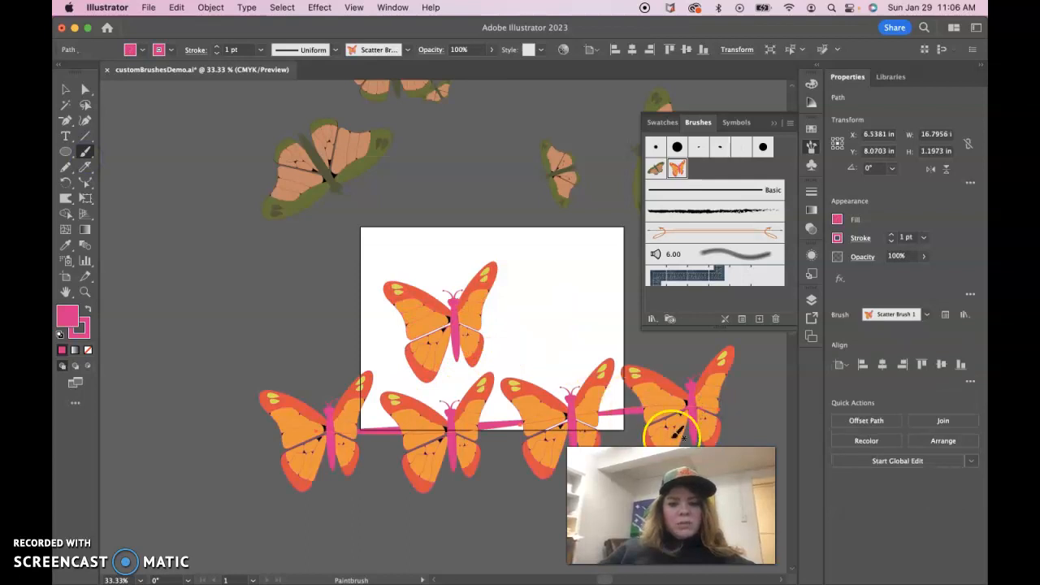
- Remove the fill from the painted butterfly stroke
{"action": "left_click", "coordinate": [87, 351]}
{"action": "left_click", "coordinate": [80, 328]}
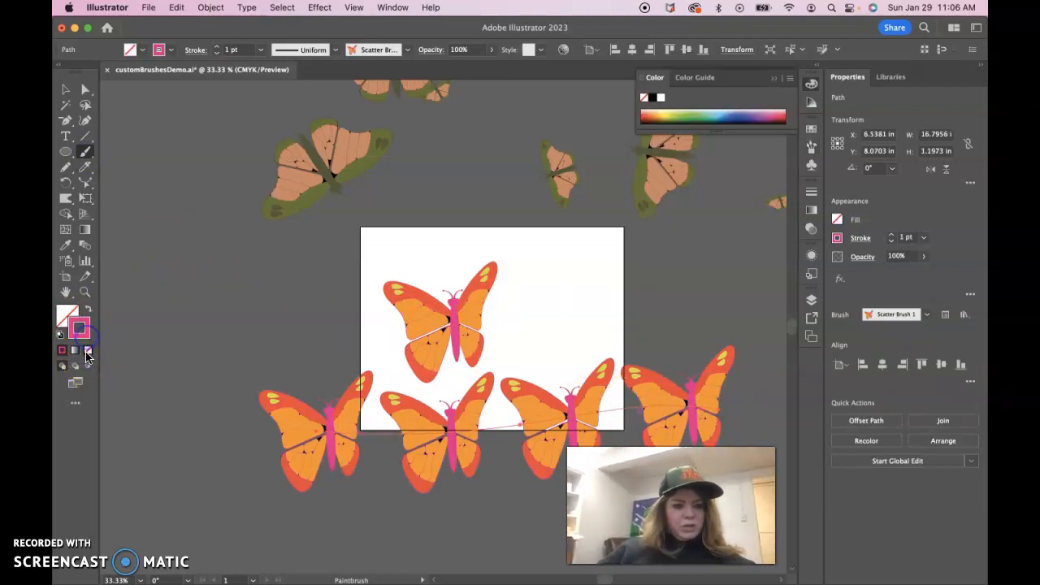
{"action": "left_click", "coordinate": [87, 350]}
{"action": "left_click", "coordinate": [63, 351]}
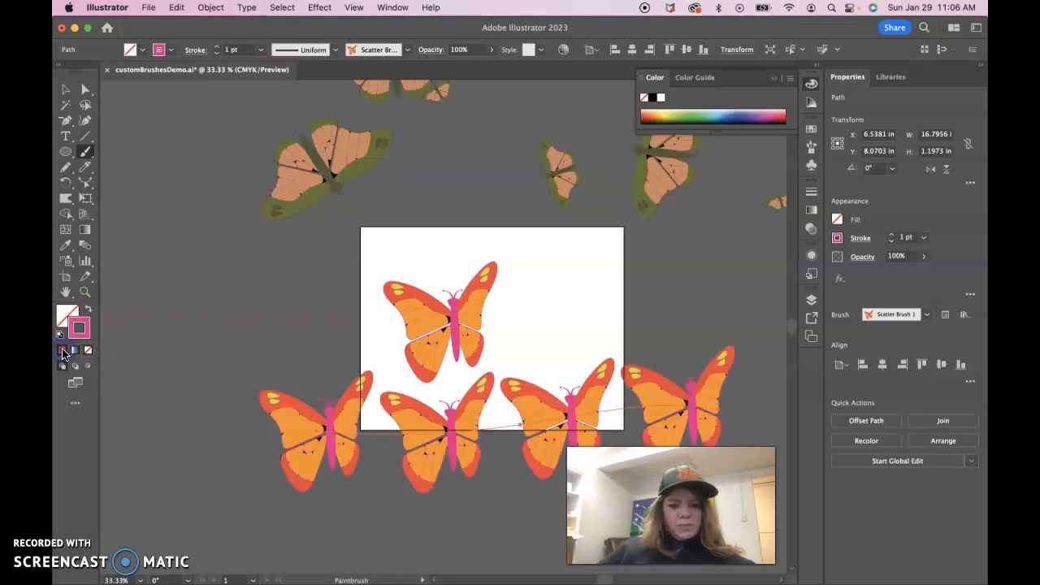
{"action": "key", "text": "super+minus"}
{"action": "key", "text": "super+minus"}
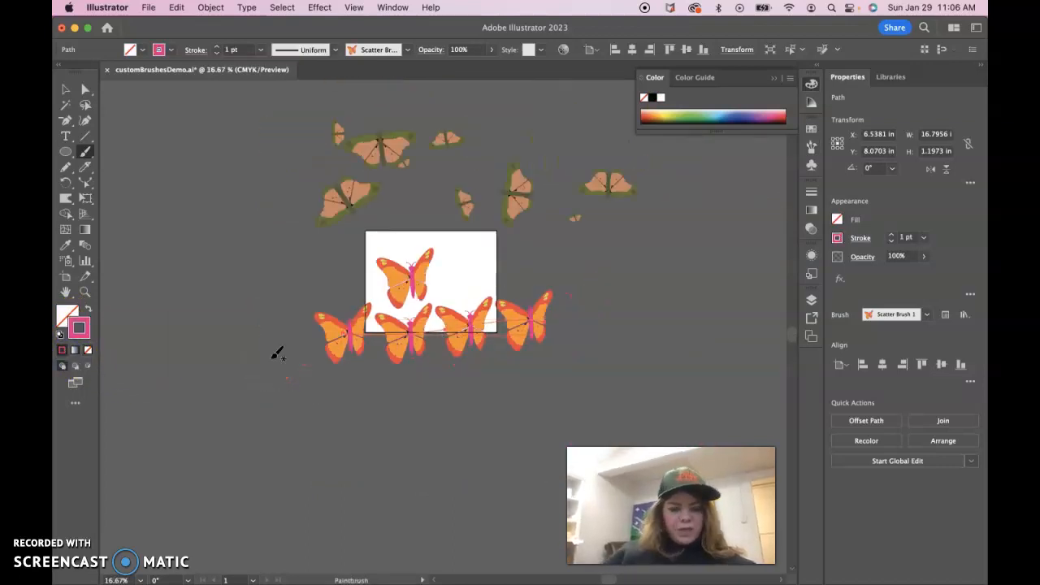
{"action": "left_click", "coordinate": [68, 315]}
{"action": "left_click", "coordinate": [86, 327]}
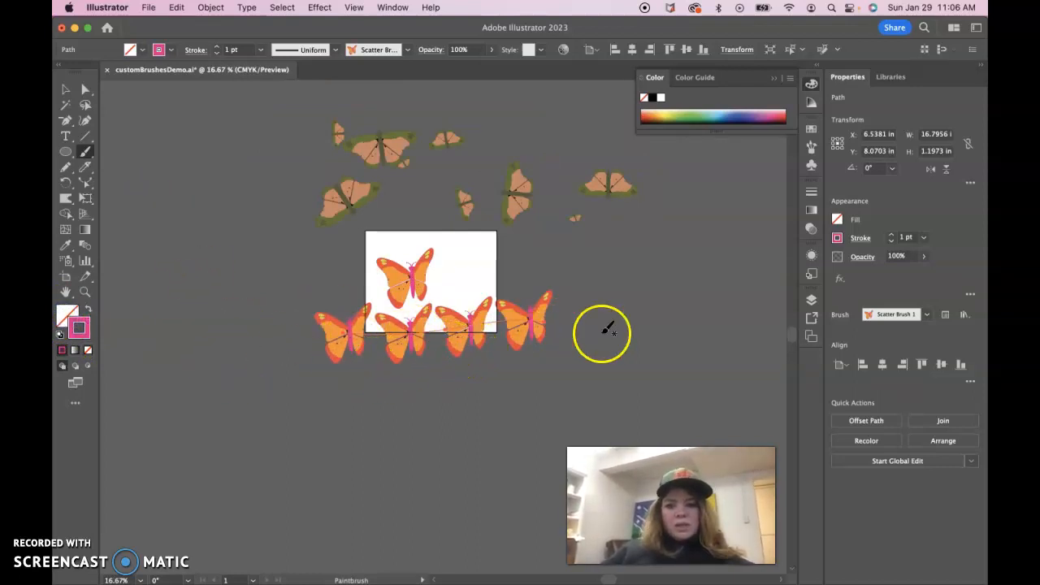
- Edit Scatter Brush 1 to random ranges Size 33–69%, Spacing 72–66%, Scatter −18–29%, Rotation −180° to −57°, applying to existing strokes
{"action": "left_click", "coordinate": [66, 90]}
{"action": "left_click", "coordinate": [437, 343]}
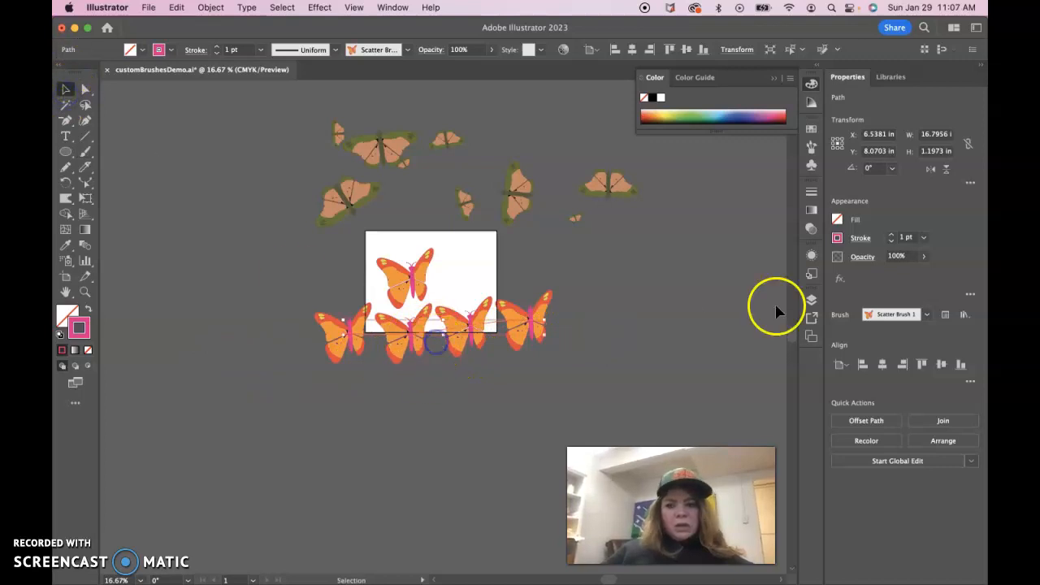
{"action": "left_click", "coordinate": [811, 147]}
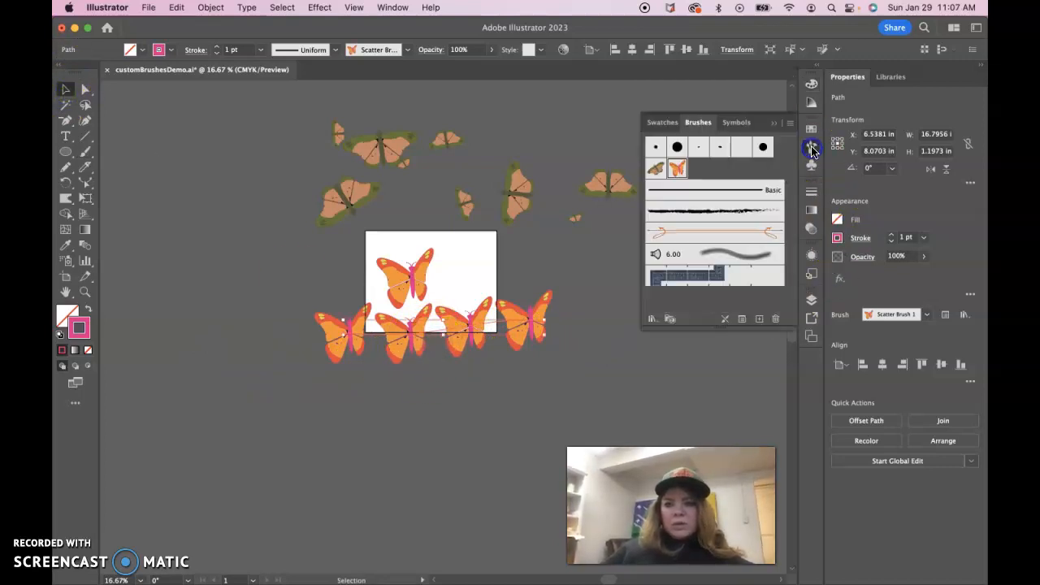
{"action": "double_click", "coordinate": [679, 169]}
{"action": "mouse_move", "coordinate": [414, 89]}
{"action": "left_mouse_down"}
{"action": "mouse_move", "coordinate": [729, 89]}
{"action": "mouse_move", "coordinate": [825, 71]}
{"action": "left_mouse_up"}
{"action": "left_click_drag", "start_coordinate": [634, 74], "coordinate": [718, 77]}
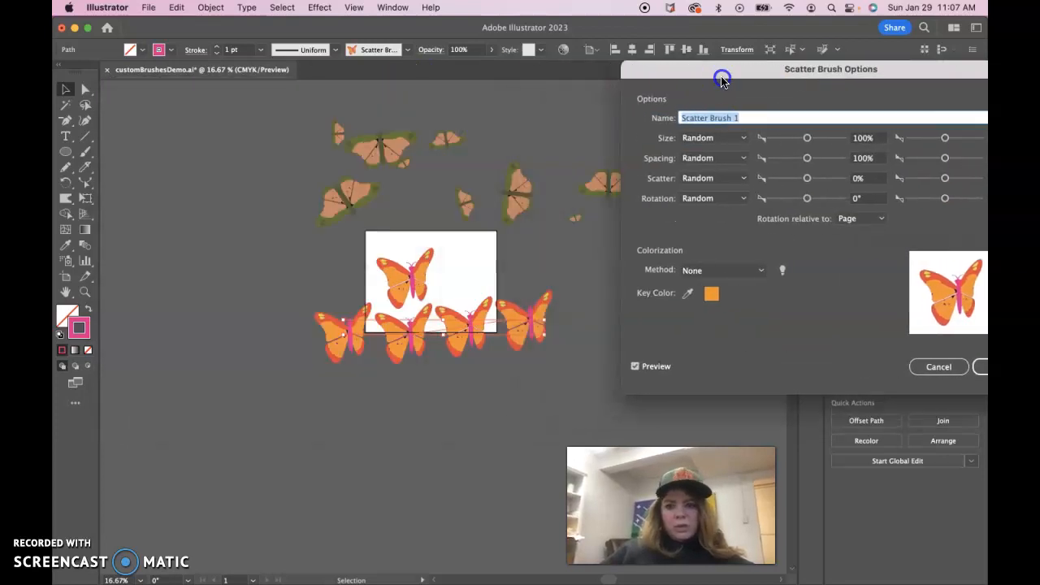
{"action": "left_click_drag", "start_coordinate": [807, 139], "coordinate": [764, 206]}
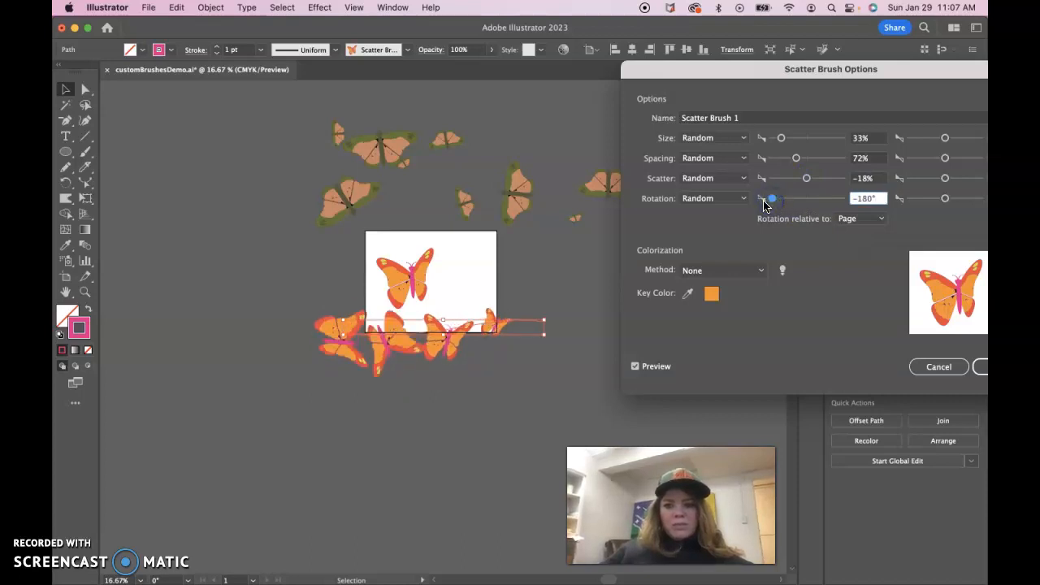
{"action": "left_click_drag", "start_coordinate": [830, 71], "coordinate": [756, 30]}
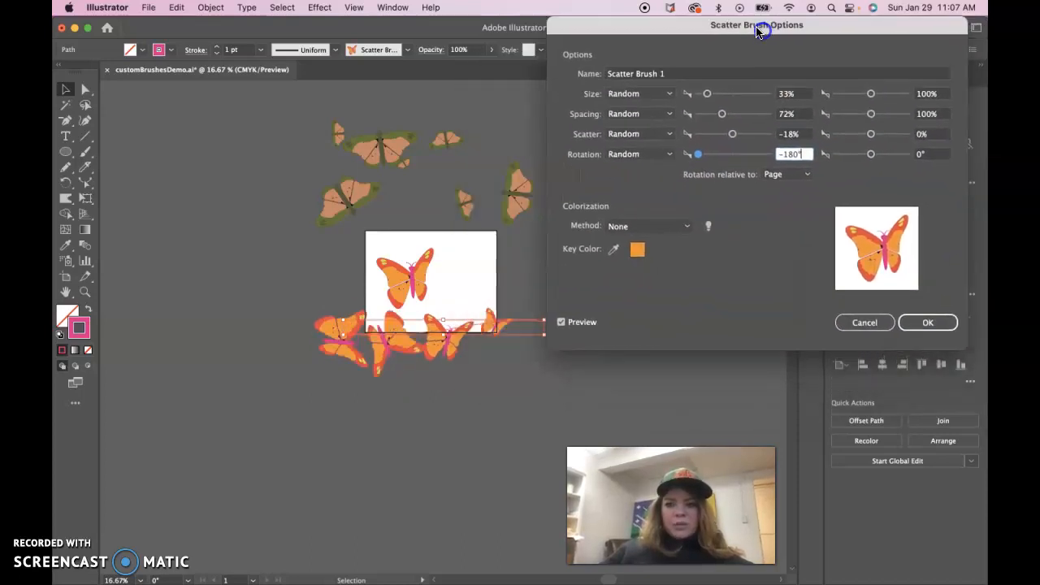
{"action": "left_click_drag", "start_coordinate": [871, 93], "coordinate": [862, 157]}
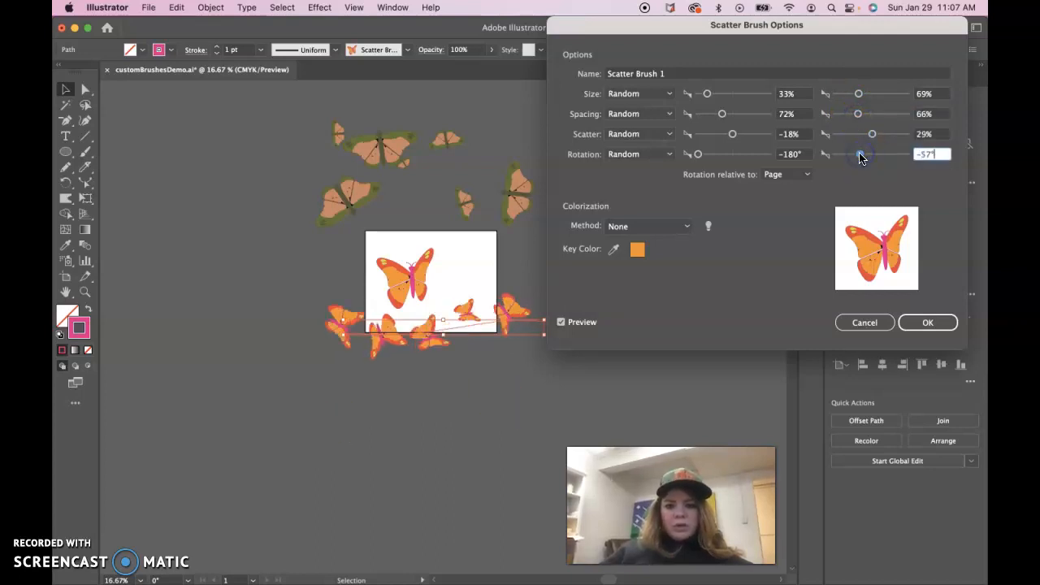
{"action": "left_click", "coordinate": [923, 324]}
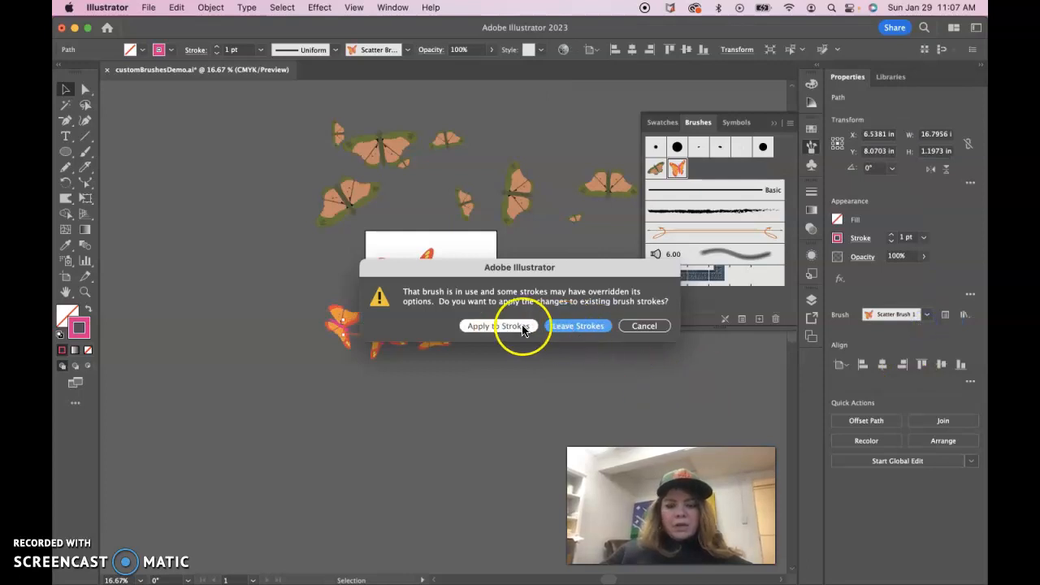
{"action": "left_click", "coordinate": [496, 326]}
- Move the new butterfly stroke up onto the artboard's lower area and delete a stray selected item
{"action": "left_click", "coordinate": [494, 371]}
{"action": "left_click_drag", "start_coordinate": [448, 341], "coordinate": [490, 287]}
{"action": "left_click", "coordinate": [423, 293]}
{"action": "key", "text": "Delete"}
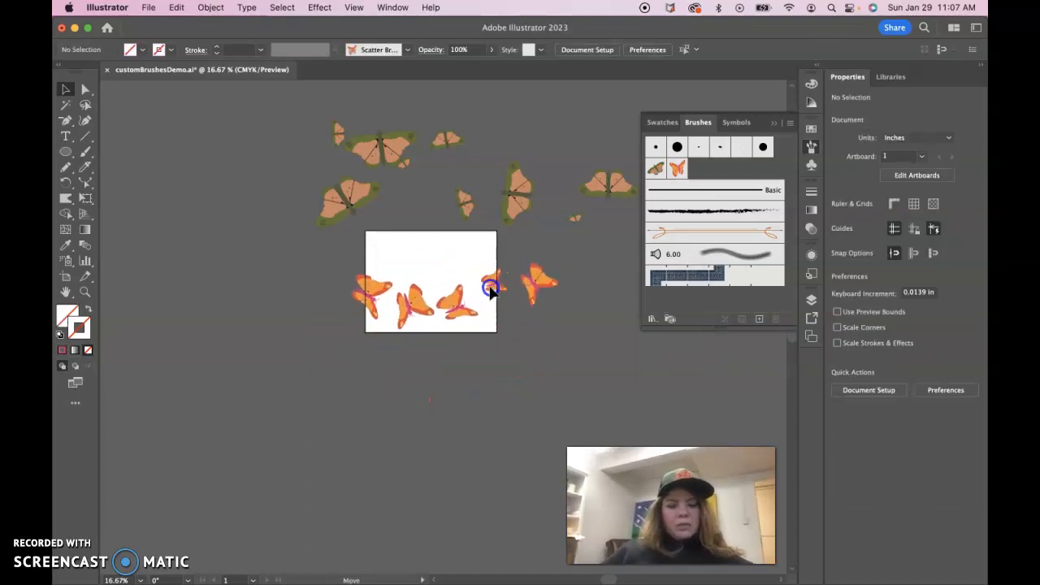
- Reposition both butterfly scatter strokes lower so they overlap the artboard, closing the Brushes panel
{"action": "left_click_drag", "start_coordinate": [515, 204], "coordinate": [488, 226]}
{"action": "left_click", "coordinate": [510, 382]}
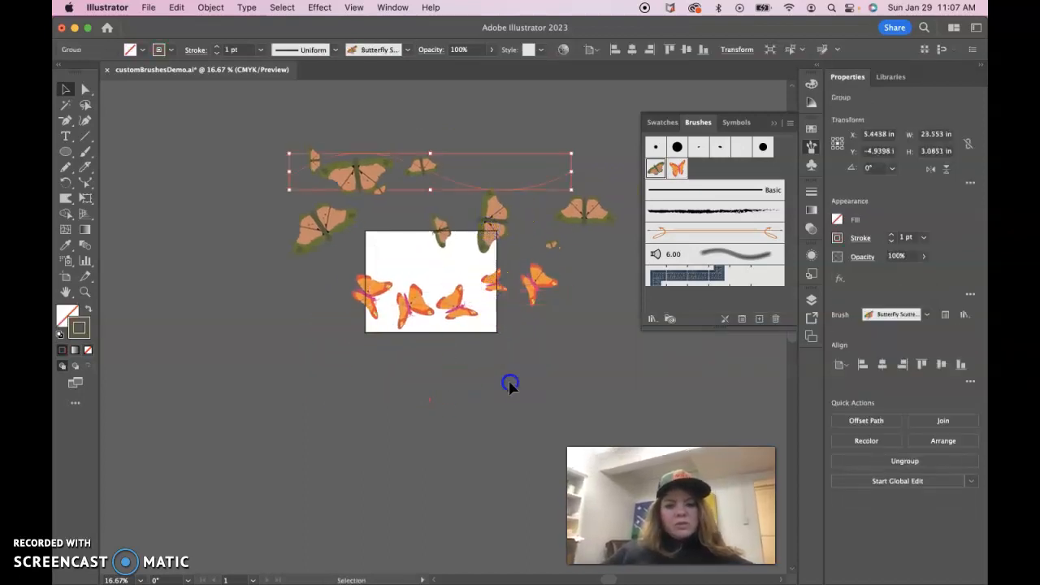
{"action": "left_click", "coordinate": [773, 124]}
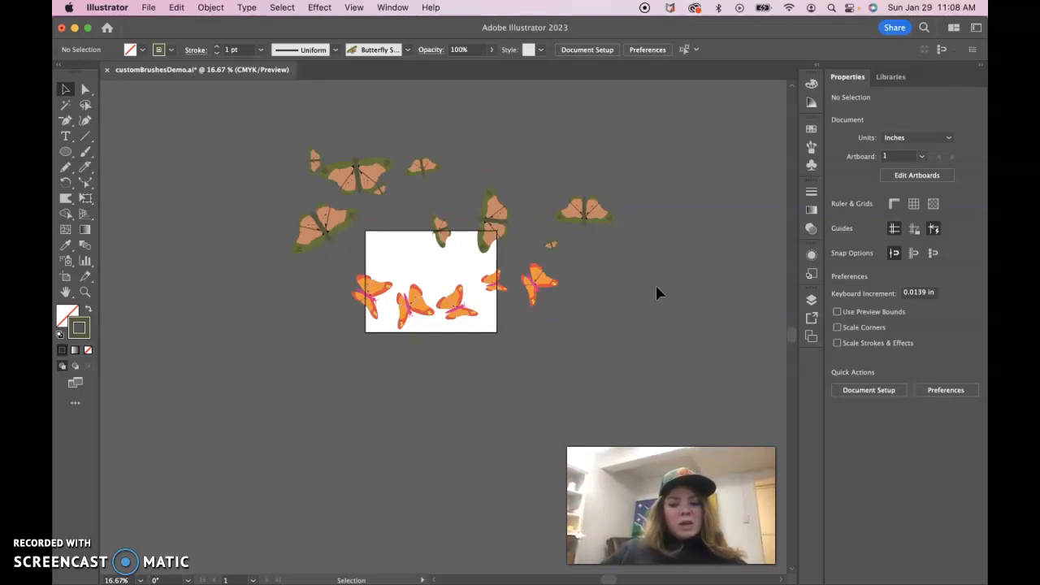
{"action": "left_click_drag", "start_coordinate": [522, 281], "coordinate": [516, 307]}
{"action": "left_click_drag", "start_coordinate": [492, 231], "coordinate": [493, 264]}
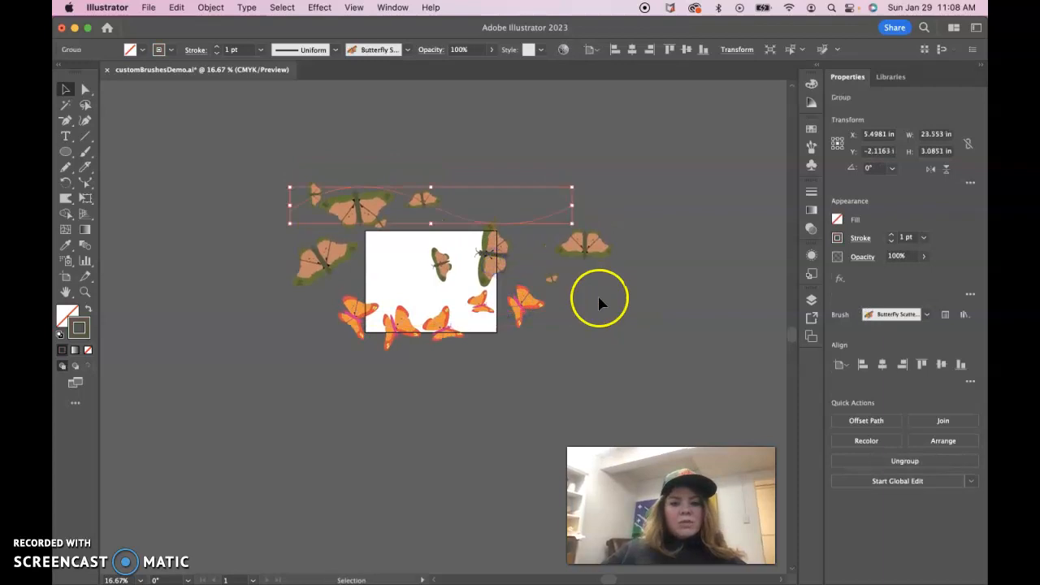
{"action": "left_click", "coordinate": [599, 303]}
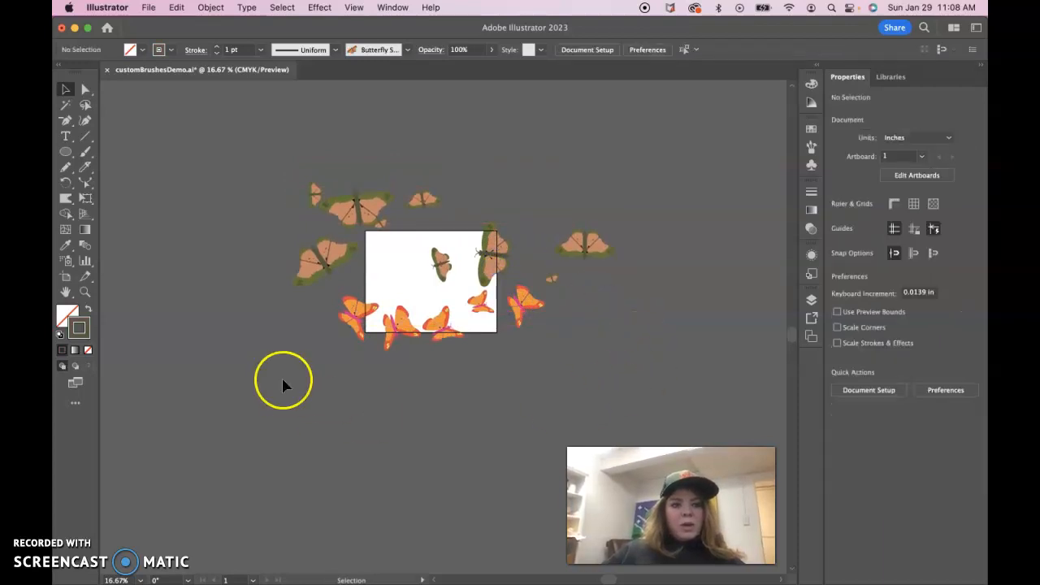
- Save the document
{"action": "key", "text": "super"}
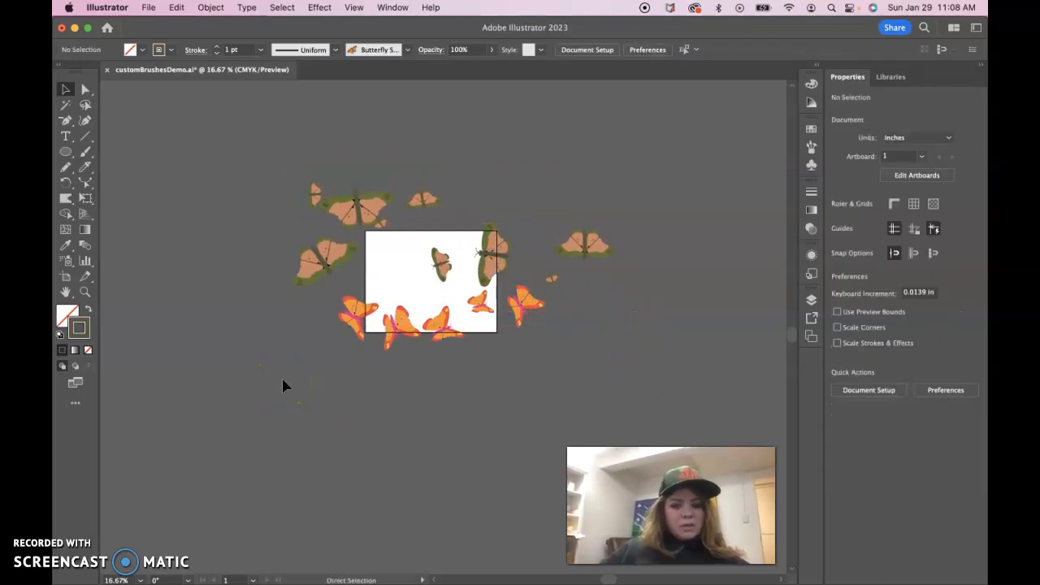
{"action": "key", "text": "super+s"}
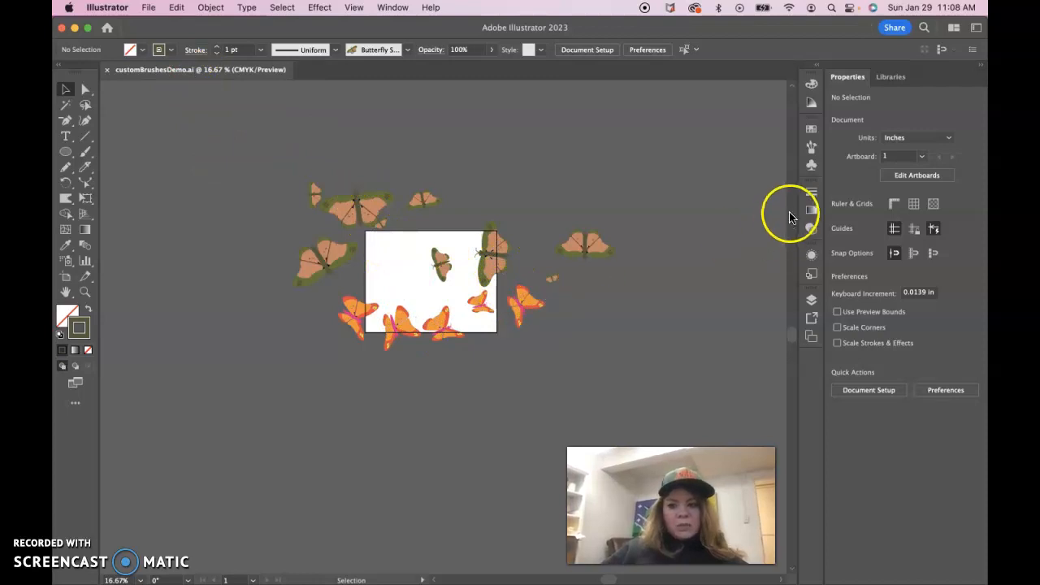
{"action": "left_click", "coordinate": [812, 299]}
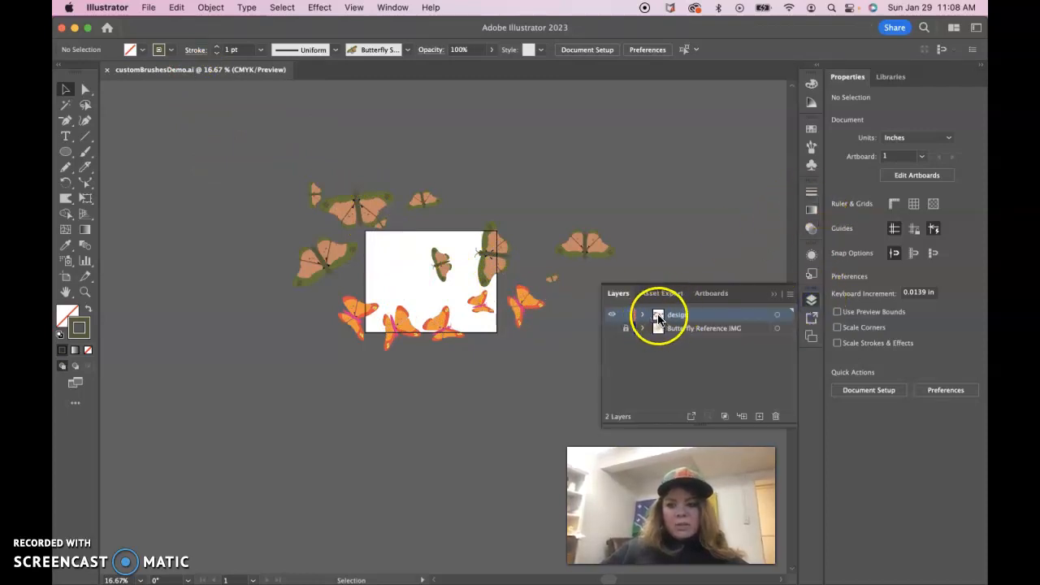
{"action": "left_click", "coordinate": [812, 299]}
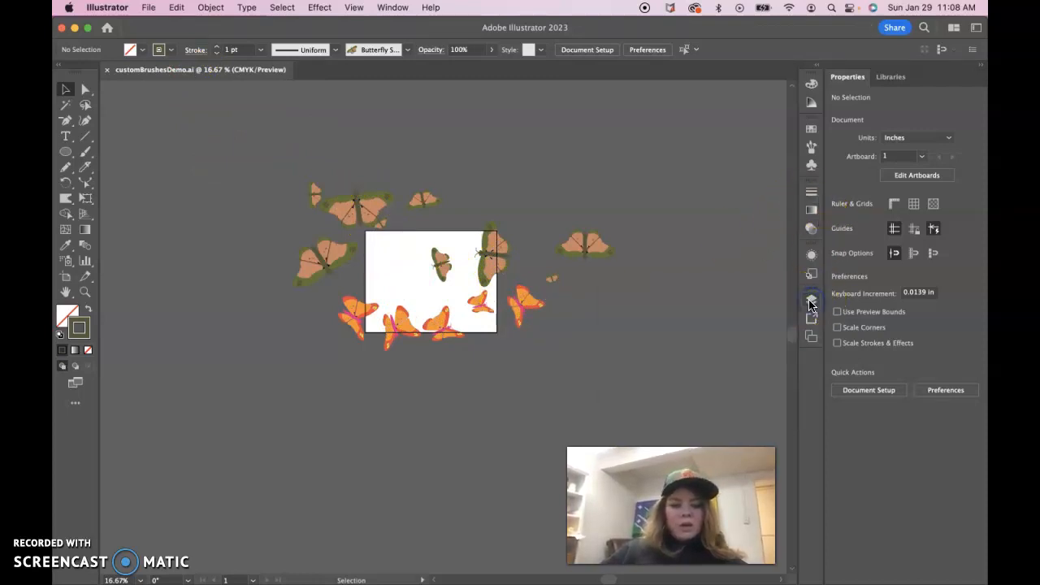